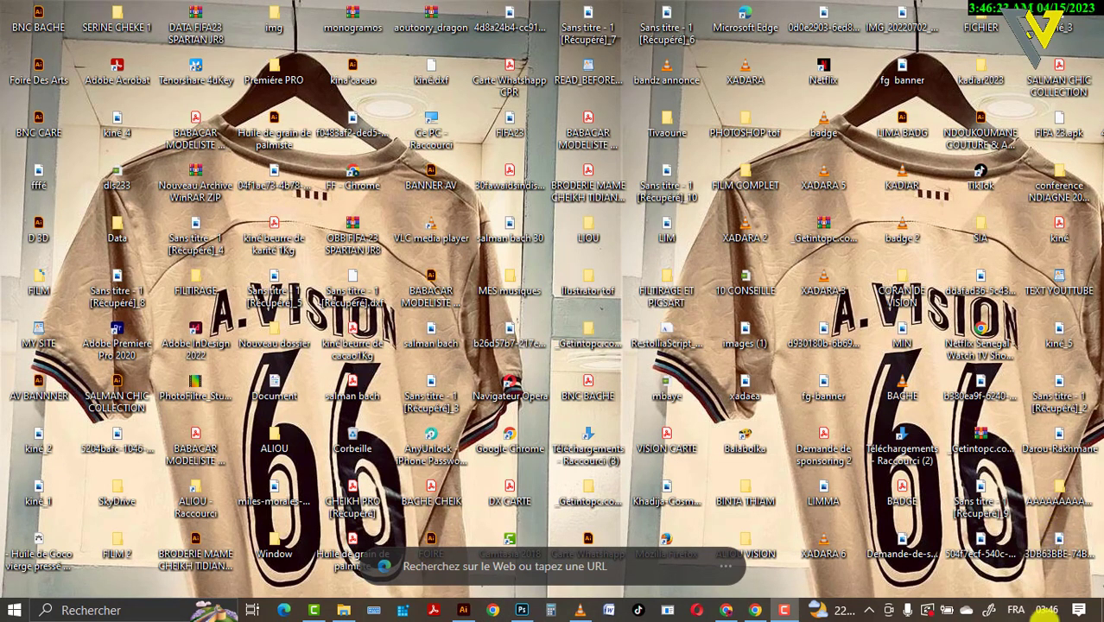
Switch to Illustrator and draw a tall, narrow rectangle in the left half of the blank artboard.
{"action": "left_click", "coordinate": [463, 610]}
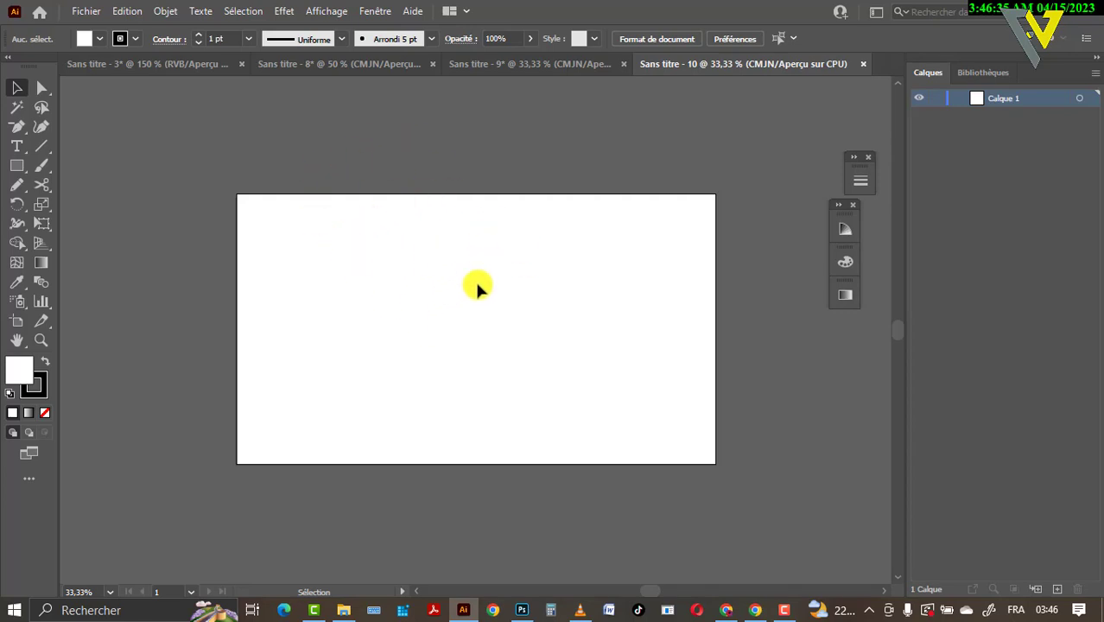
{"action": "key", "text": "ctrl+plus"}
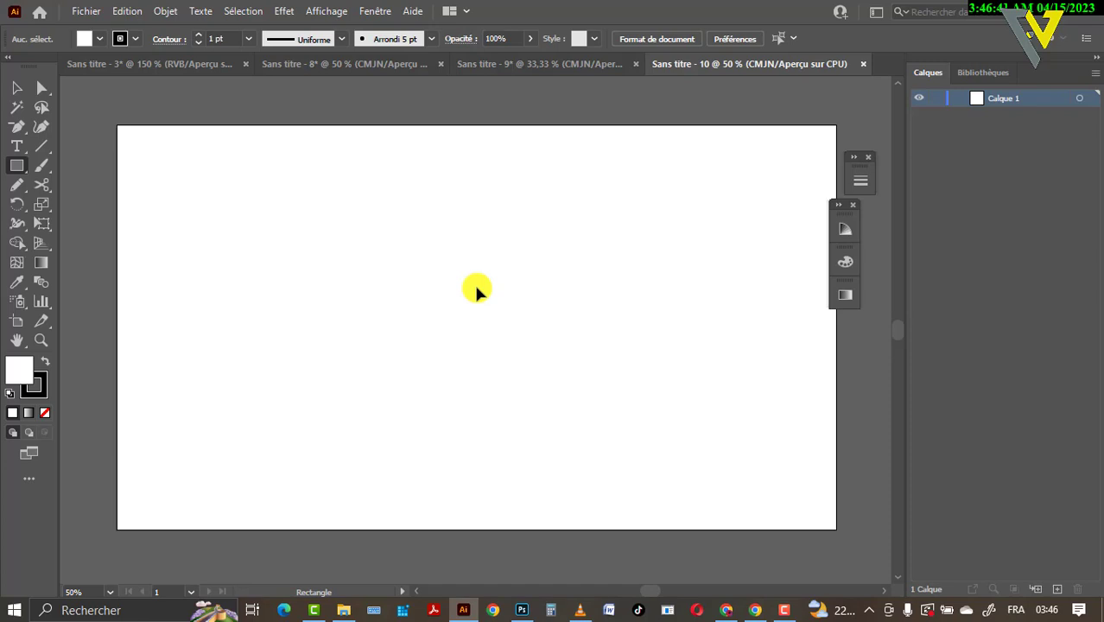
{"action": "left_click", "coordinate": [18, 166]}
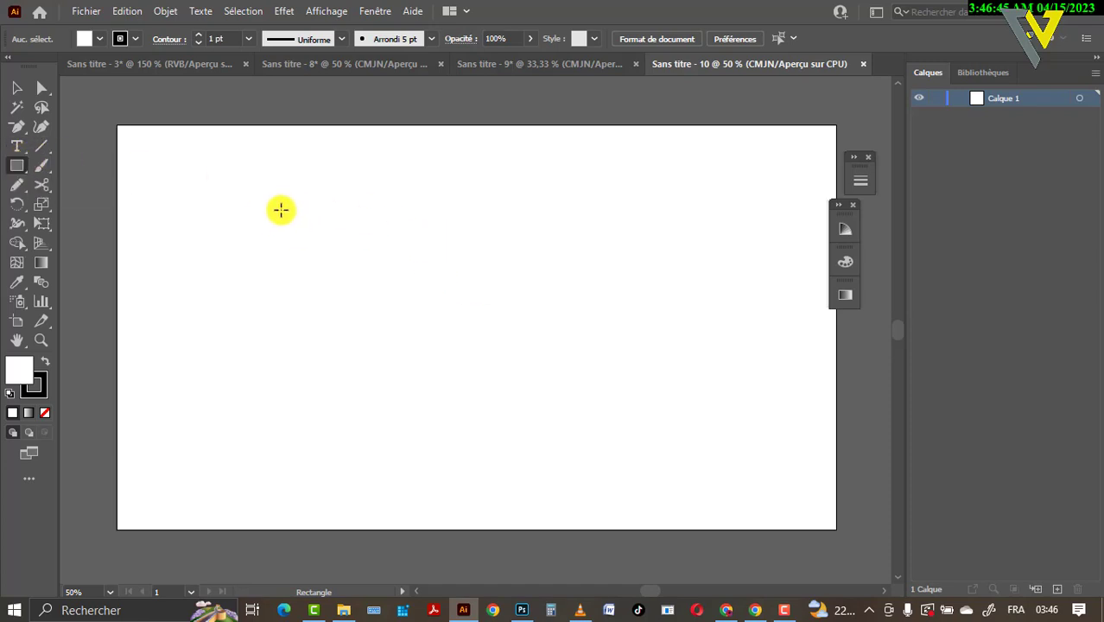
{"action": "left_click_drag", "start_coordinate": [252, 211], "coordinate": [267, 222]}
{"action": "mouse_move", "coordinate": [304, 295]}
{"action": "left_mouse_down"}
{"action": "mouse_move", "coordinate": [303, 362]}
{"action": "mouse_move", "coordinate": [327, 468]}
{"action": "left_mouse_up"}
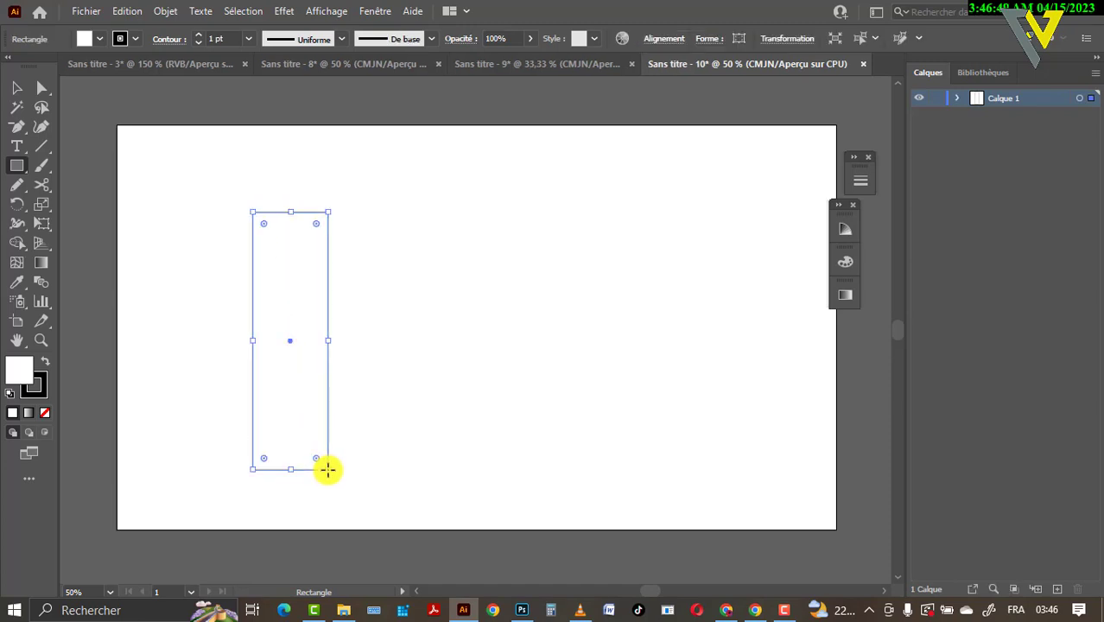
Fill the rectangle with black and narrow it slightly from its right edge.
{"action": "left_click", "coordinate": [135, 38]}
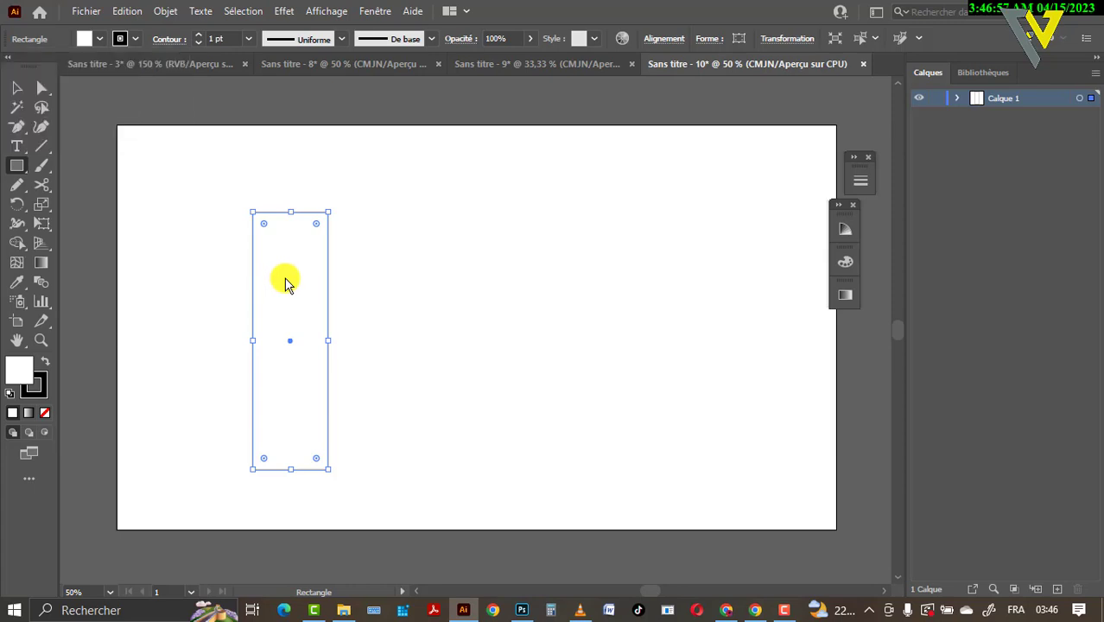
{"action": "left_click", "coordinate": [116, 38]}
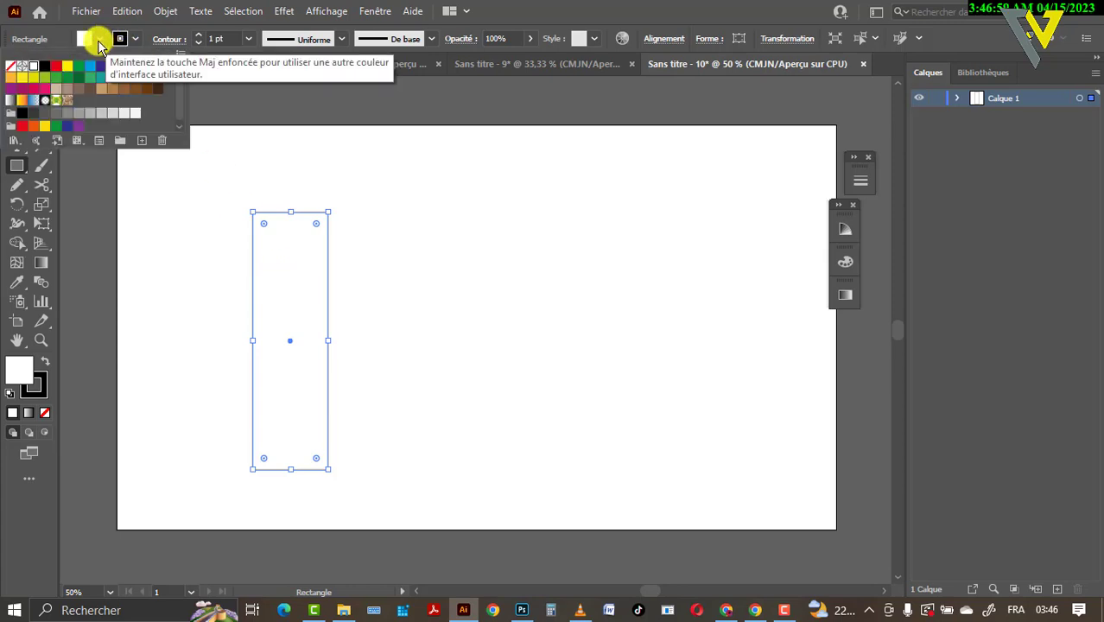
{"action": "left_click", "coordinate": [43, 67]}
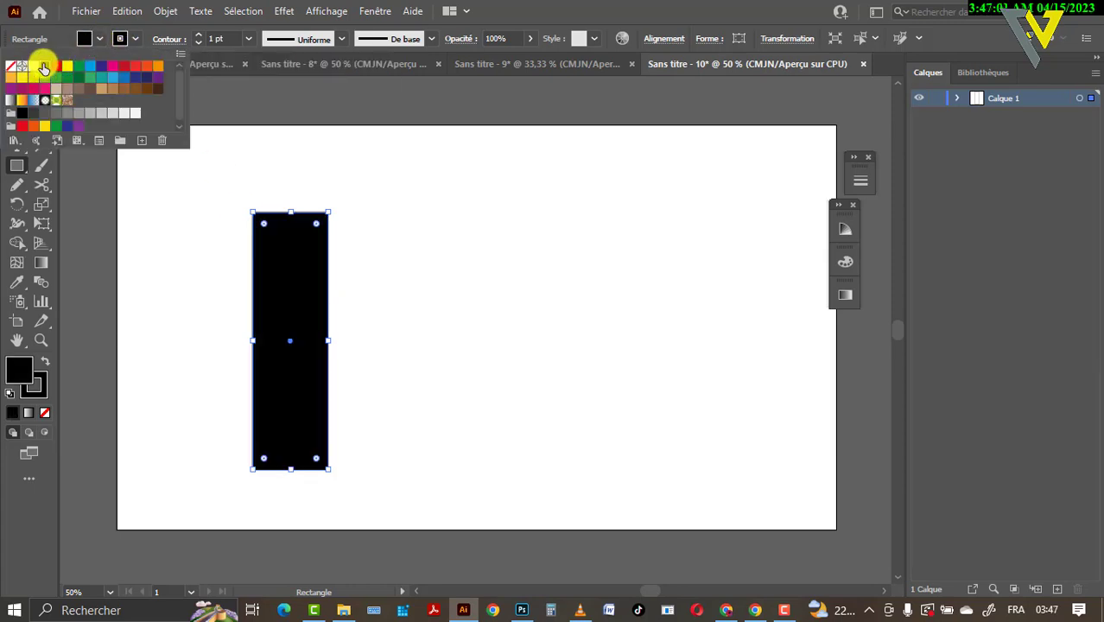
{"action": "key", "text": "v"}
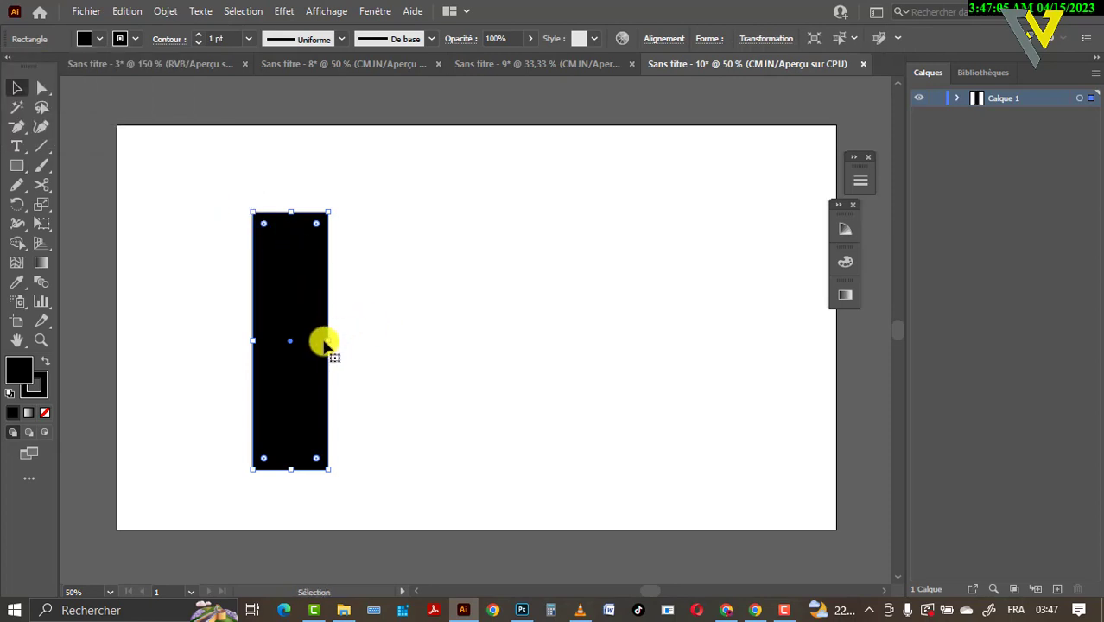
{"action": "left_click_drag", "start_coordinate": [331, 340], "coordinate": [316, 341]}
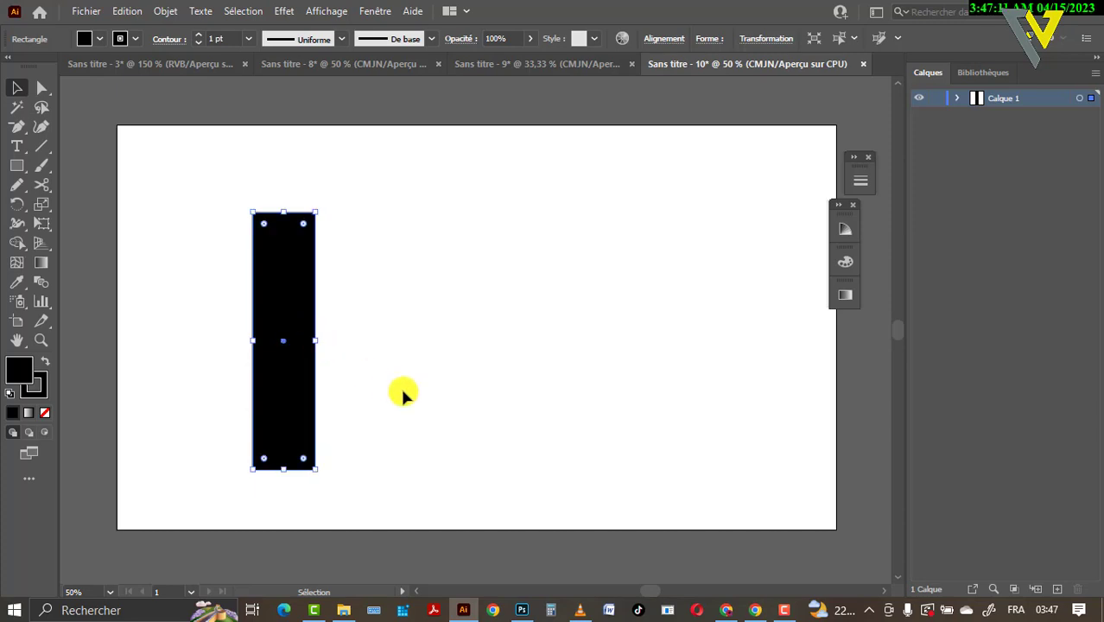
Draw a taller, slimmer black rectangle just right of the first bar and nudge it closer, leaving a small gap.
{"action": "key", "text": "m"}
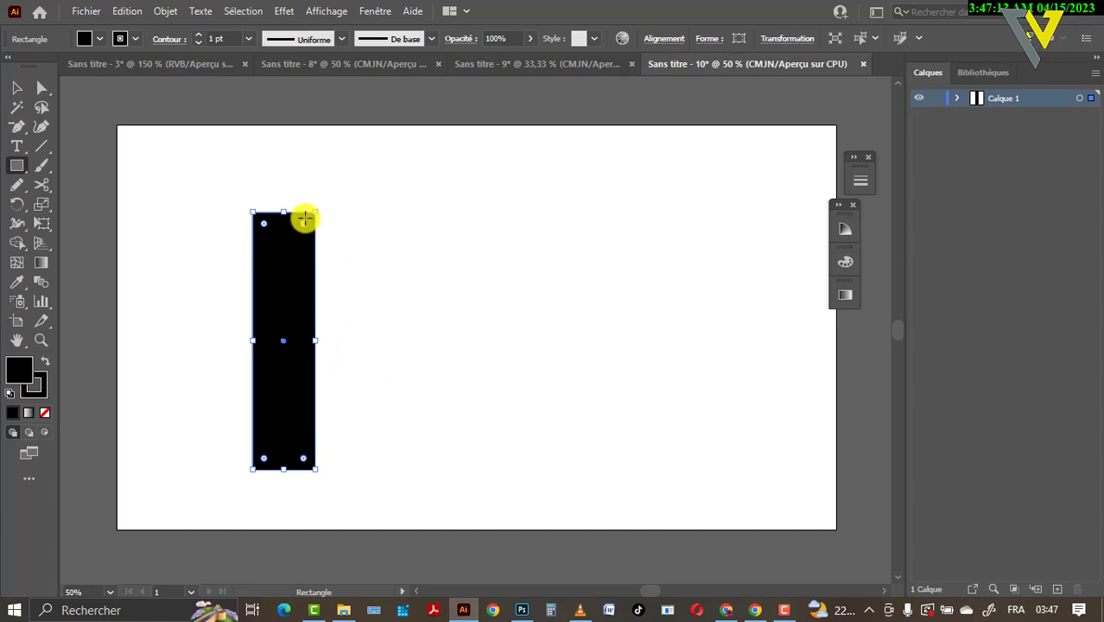
{"action": "left_click_drag", "start_coordinate": [325, 192], "coordinate": [380, 497]}
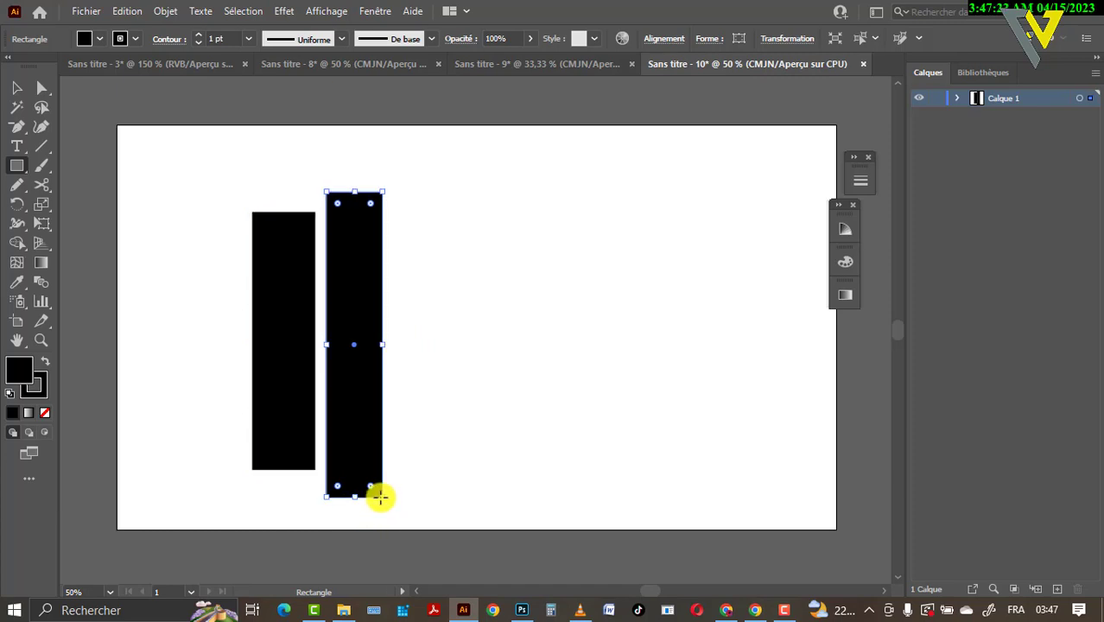
{"action": "key", "text": "v"}
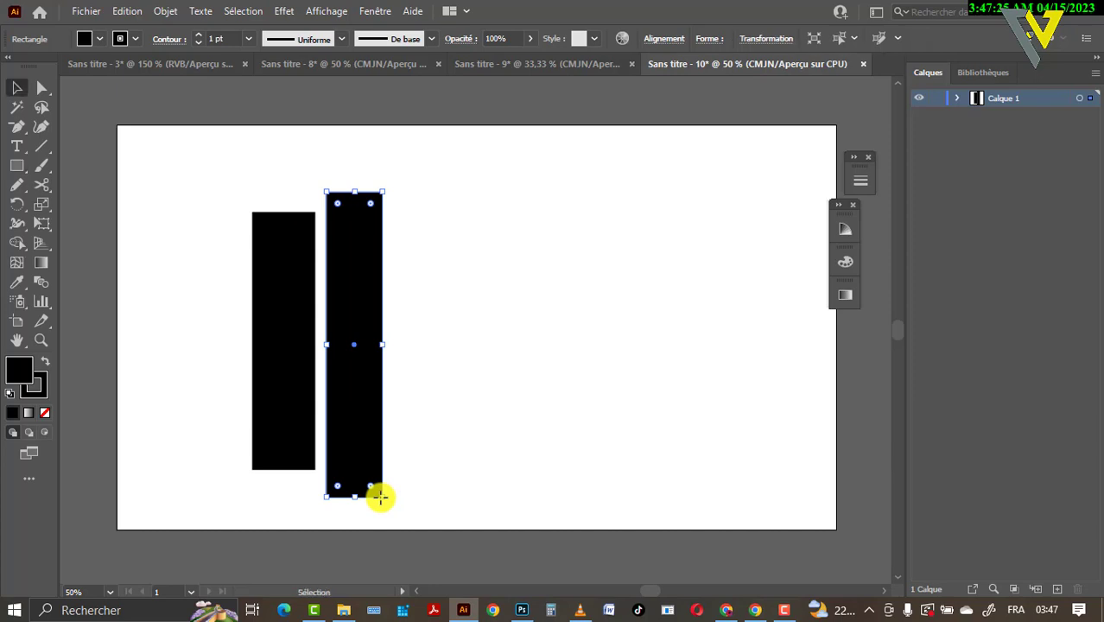
{"action": "key", "text": "Left"}
{"action": "key", "text": "Left"}
{"action": "key", "text": "Left"}
{"action": "key", "text": "Left"}
{"action": "key", "text": "Left"}
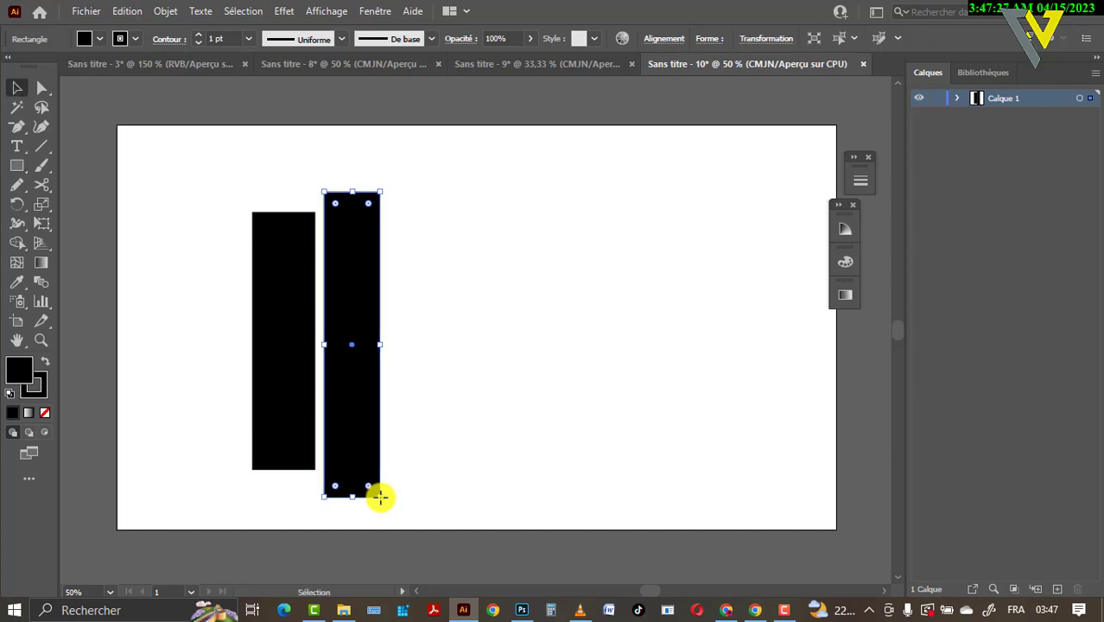
{"action": "key", "text": "Left"}
{"action": "key", "text": "Left"}
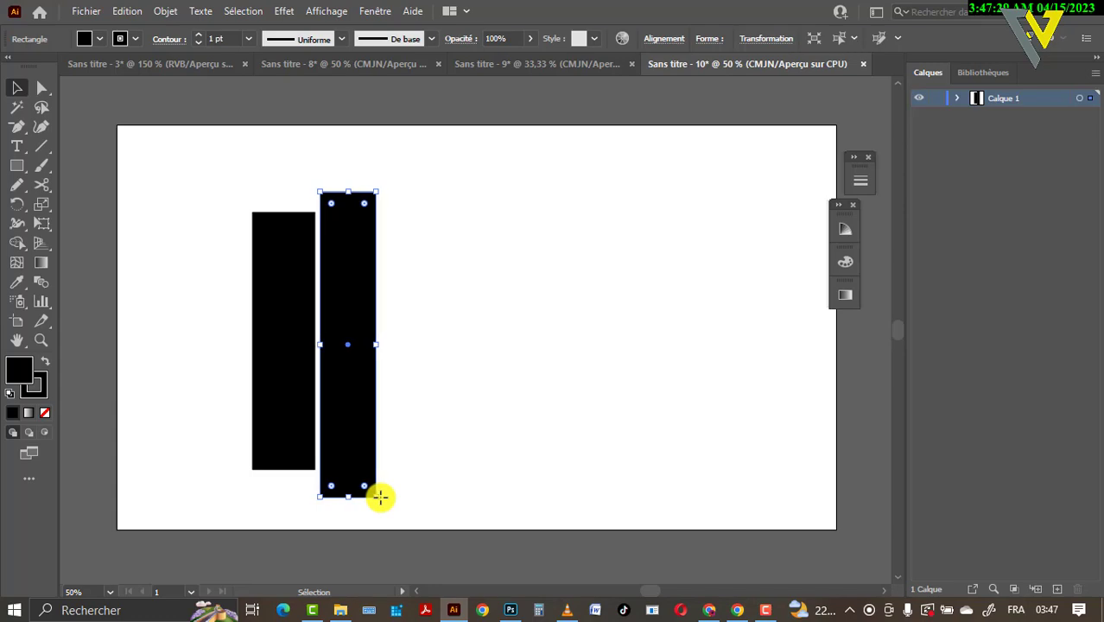
Group the two black bars together.
{"action": "left_click_drag", "start_coordinate": [407, 362], "coordinate": [141, 278]}
{"action": "right_click", "coordinate": [298, 302]}
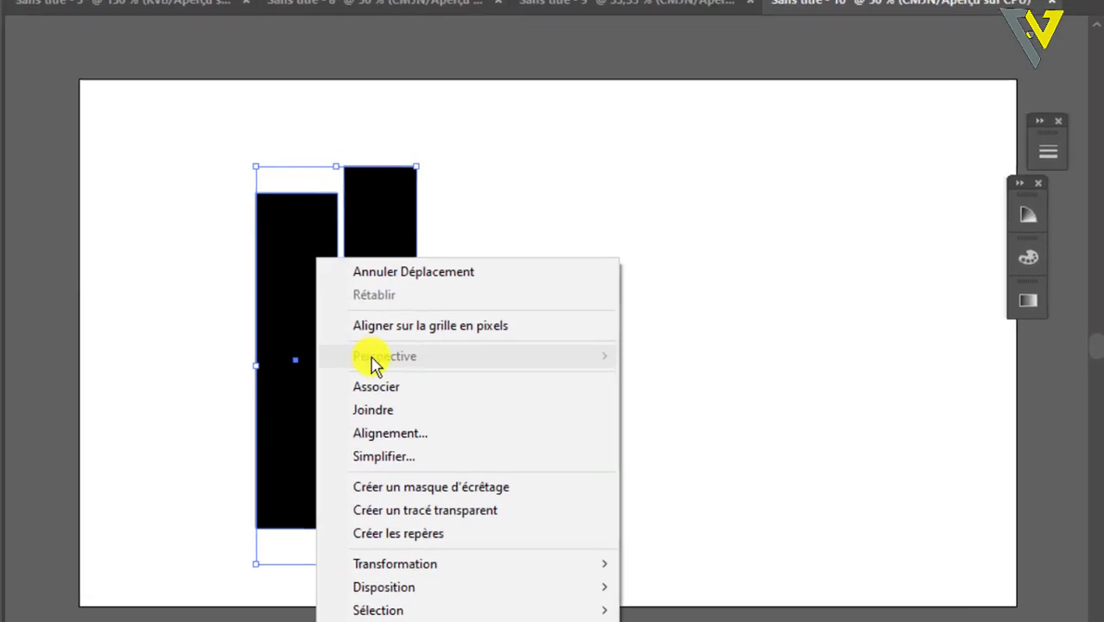
{"action": "left_click", "coordinate": [344, 361]}
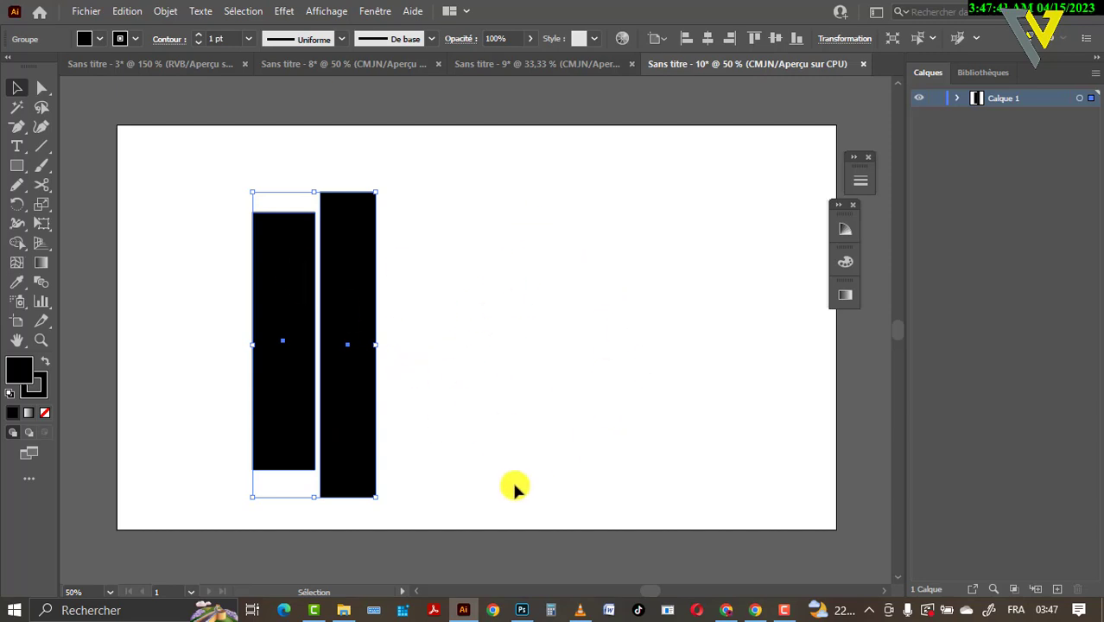
Paste a copy of the two-bar group onto the artboard.
{"action": "key", "text": "a"}
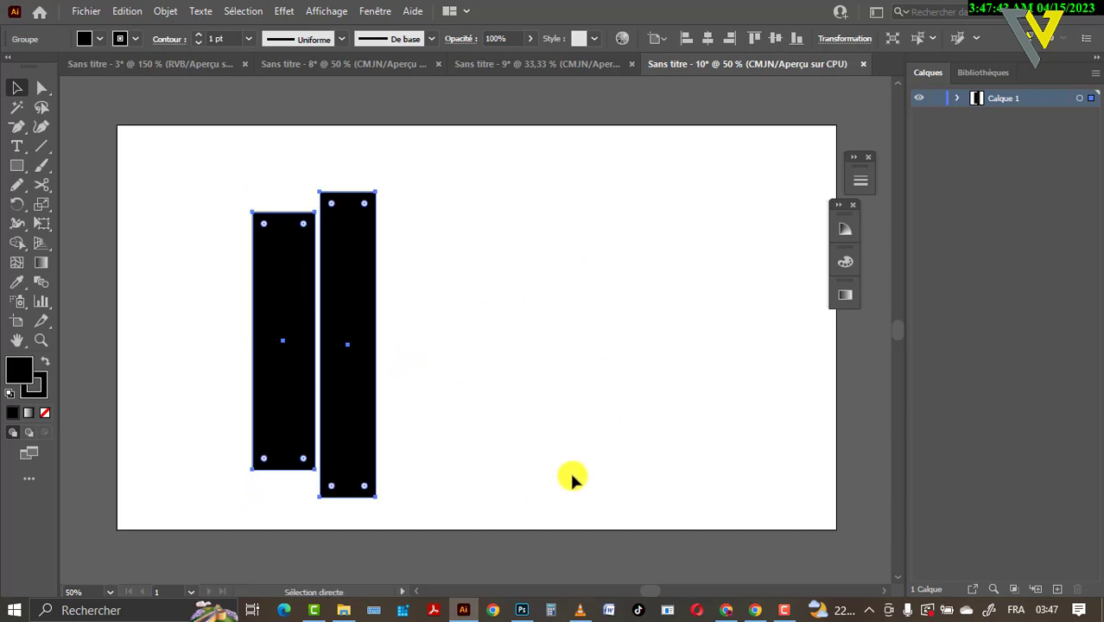
{"action": "key", "text": "ctrl+v"}
{"action": "key", "text": "v"}
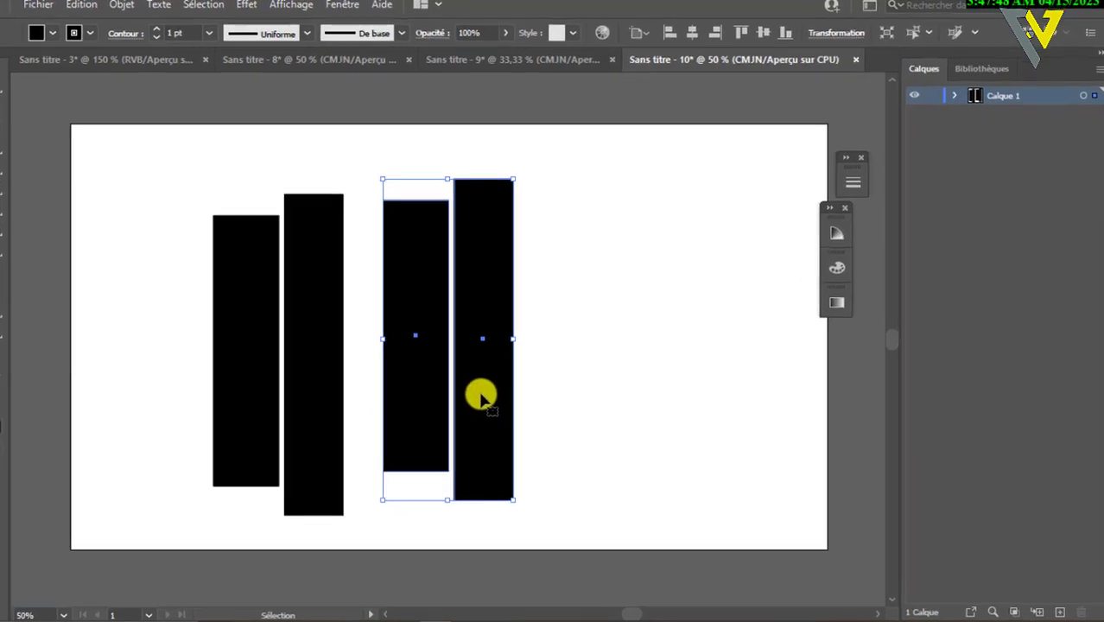
Reflect the pasted group across the vertical axis and move it right, leaving room for a central bar.
{"action": "right_click", "coordinate": [477, 377]}
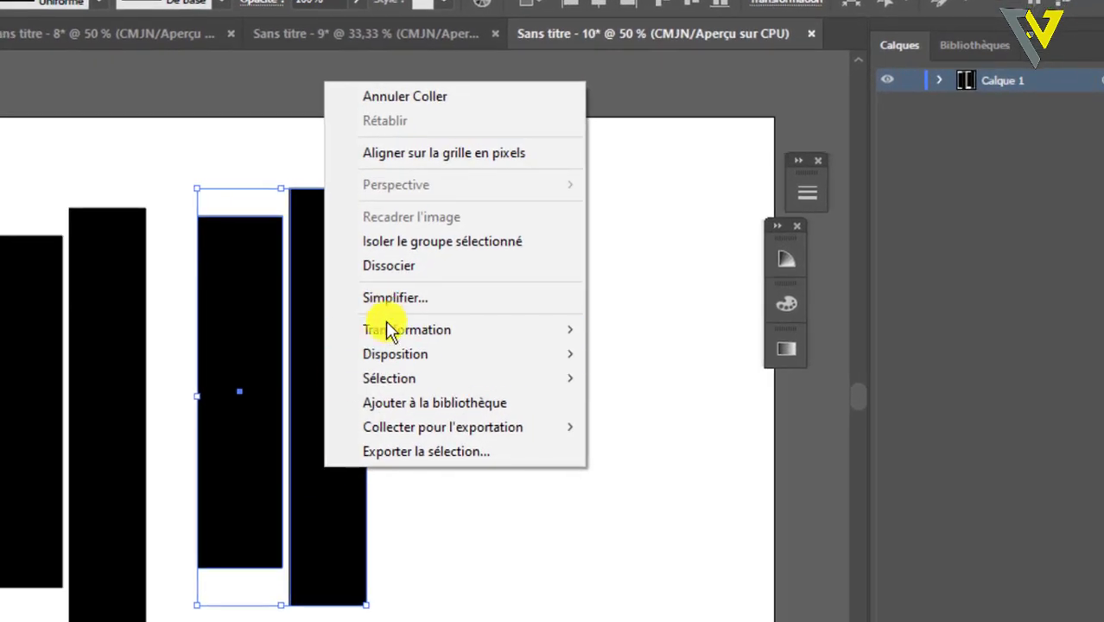
{"action": "mouse_move", "coordinate": [387, 329]}
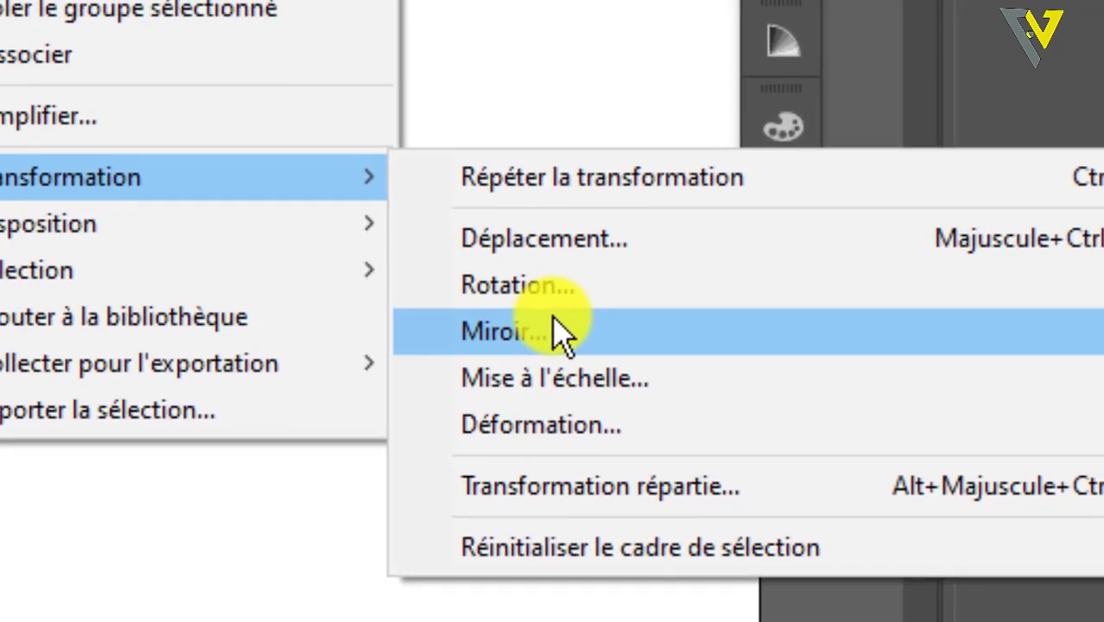
{"action": "left_click", "coordinate": [542, 337]}
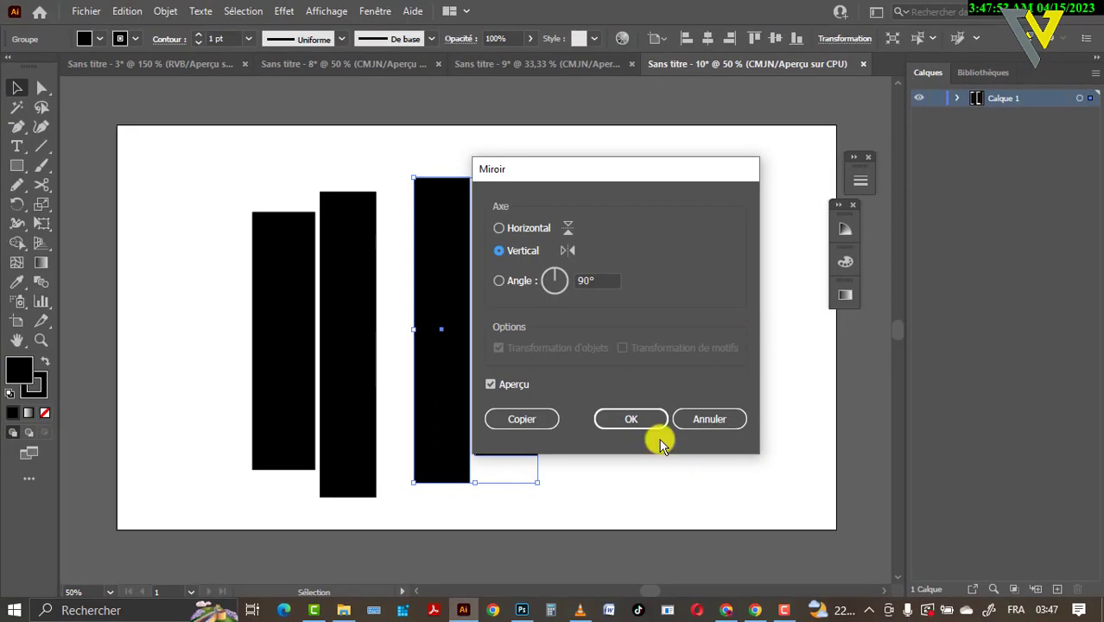
{"action": "left_click", "coordinate": [646, 421]}
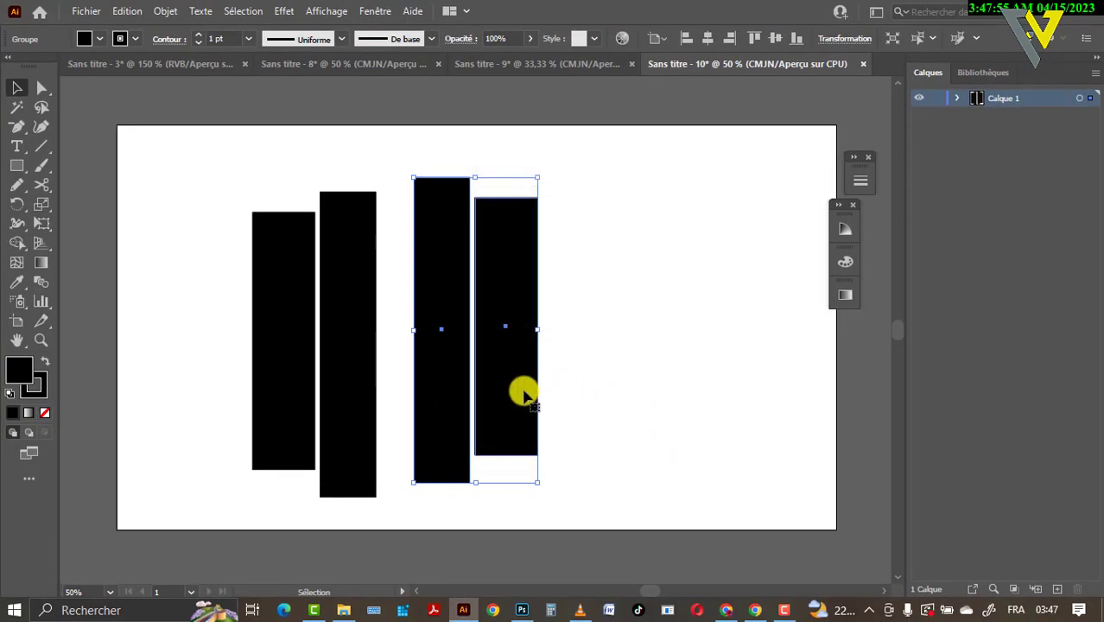
{"action": "left_click_drag", "start_coordinate": [521, 397], "coordinate": [579, 416]}
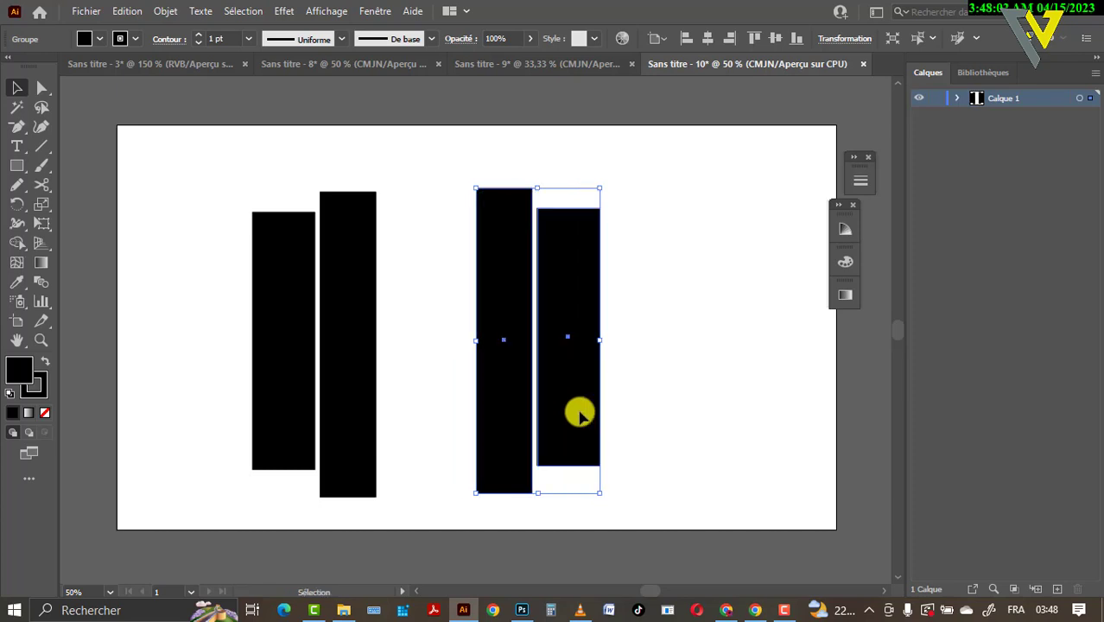
Draw the tallest and widest black rectangle between the two groups and shift it slightly left.
{"action": "left_click", "coordinate": [689, 422]}
{"action": "key", "text": "m"}
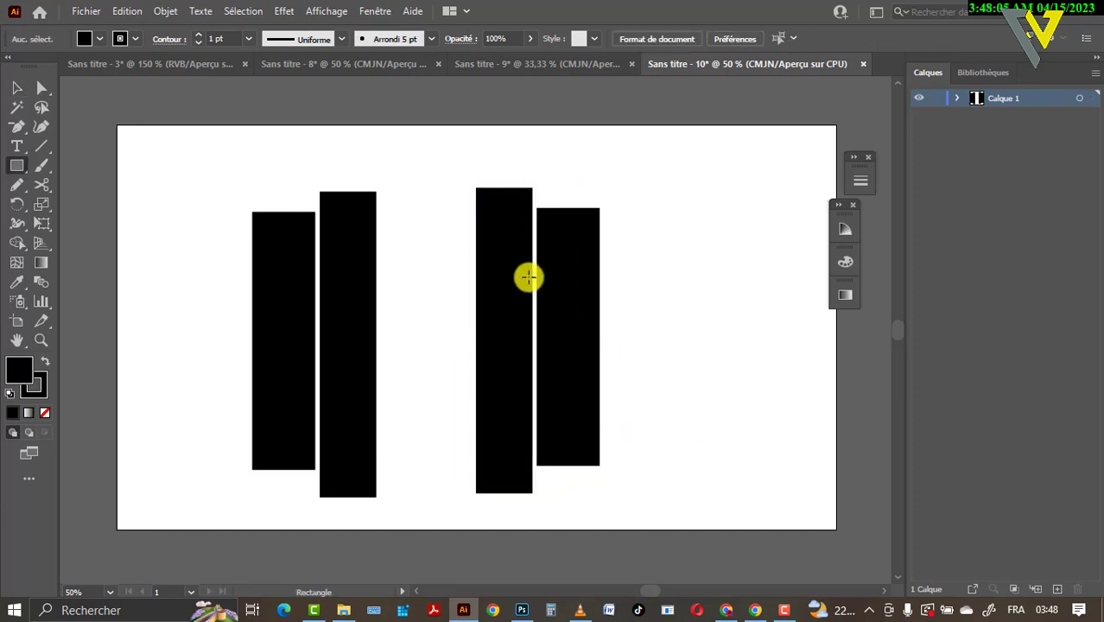
{"action": "left_click_drag", "start_coordinate": [396, 158], "coordinate": [470, 521]}
{"action": "key", "text": "v"}
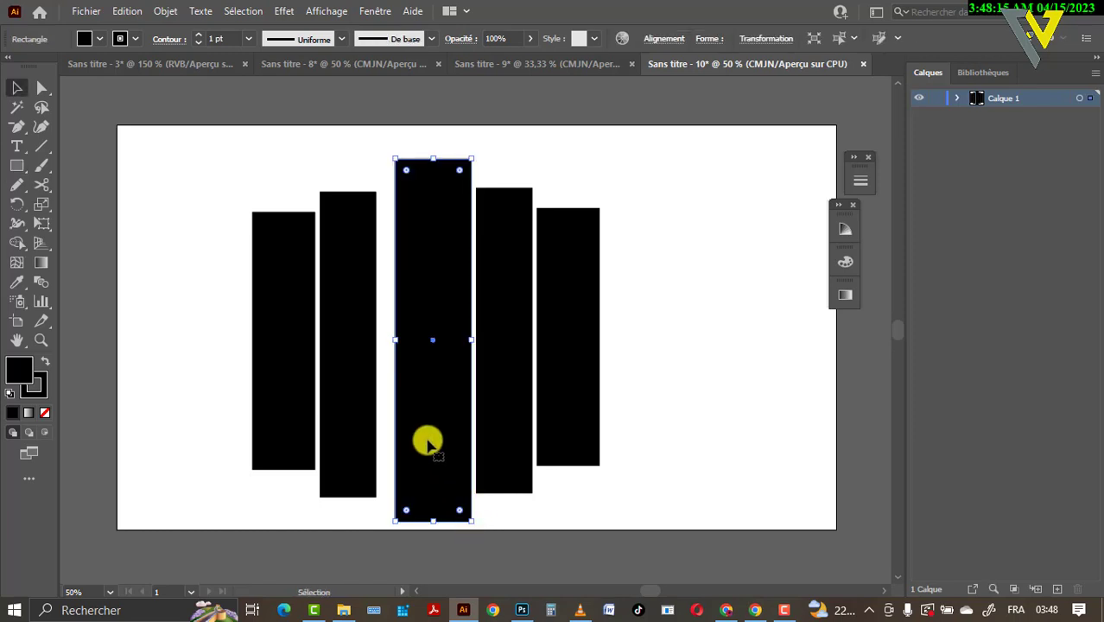
{"action": "left_click_drag", "start_coordinate": [426, 440], "coordinate": [417, 441]}
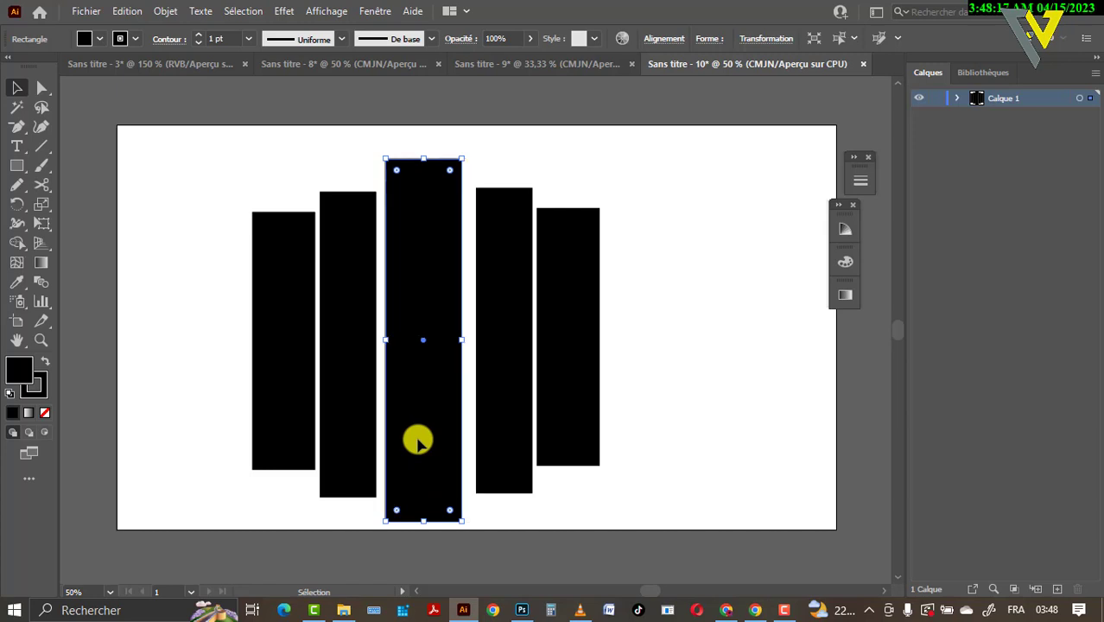
Move the right-hand and left-hand bar groups closer to the central bar to tighten the gaps.
{"action": "left_click_drag", "start_coordinate": [493, 429], "coordinate": [485, 429]}
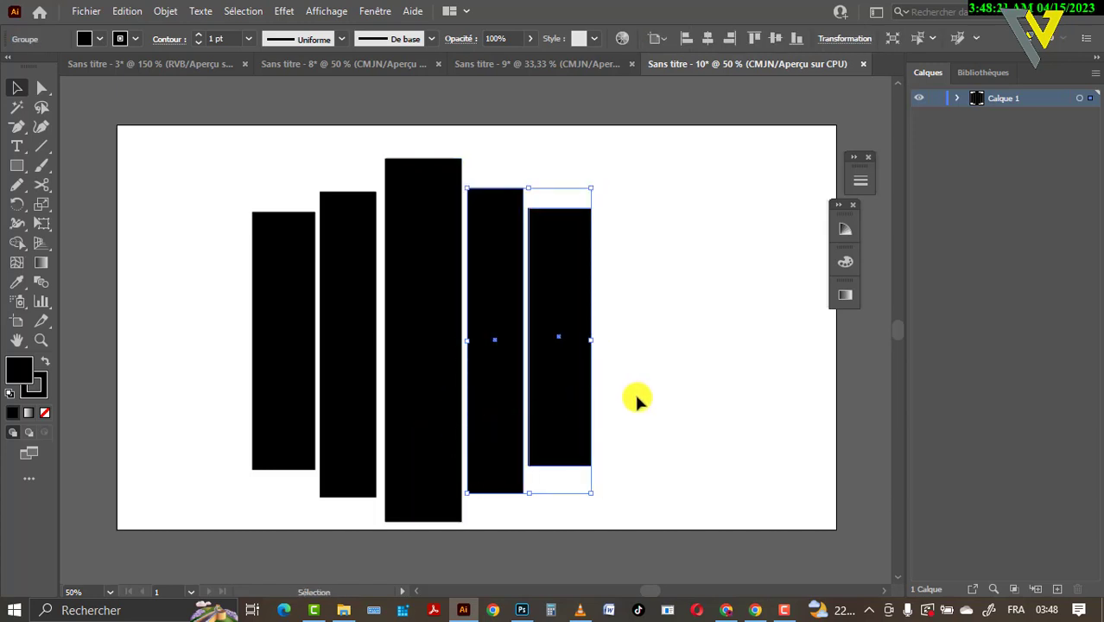
{"action": "left_click", "coordinate": [363, 394]}
{"action": "key", "text": "Right"}
{"action": "key", "text": "Right"}
{"action": "key", "text": "Right"}
{"action": "key", "text": "Right"}
{"action": "key", "text": "Right"}
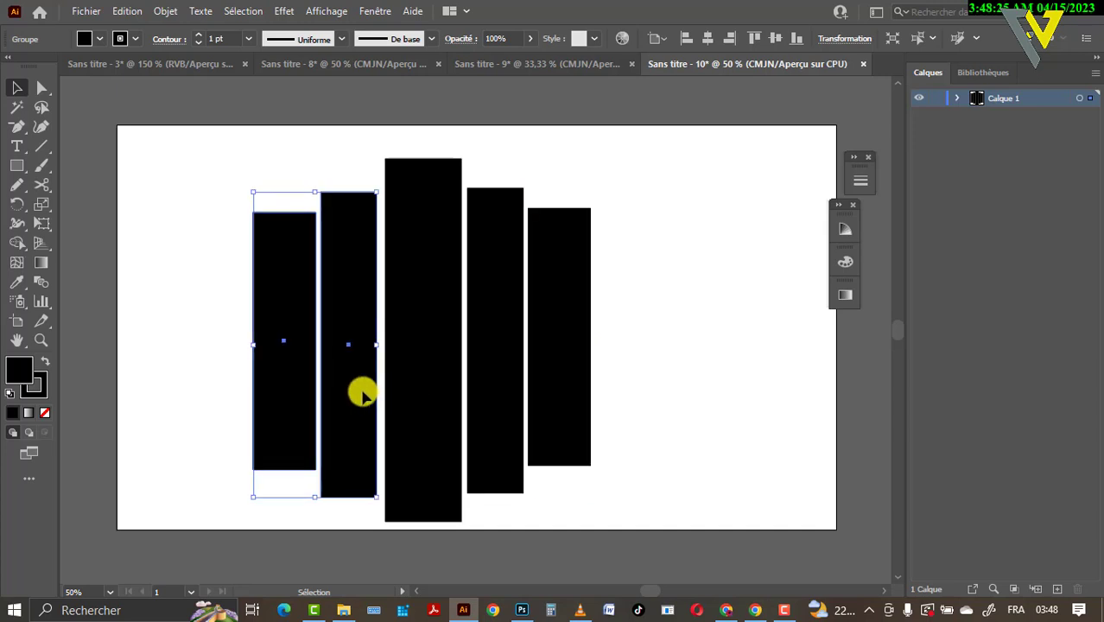
{"action": "key", "text": "Right"}
{"action": "key", "text": "Right"}
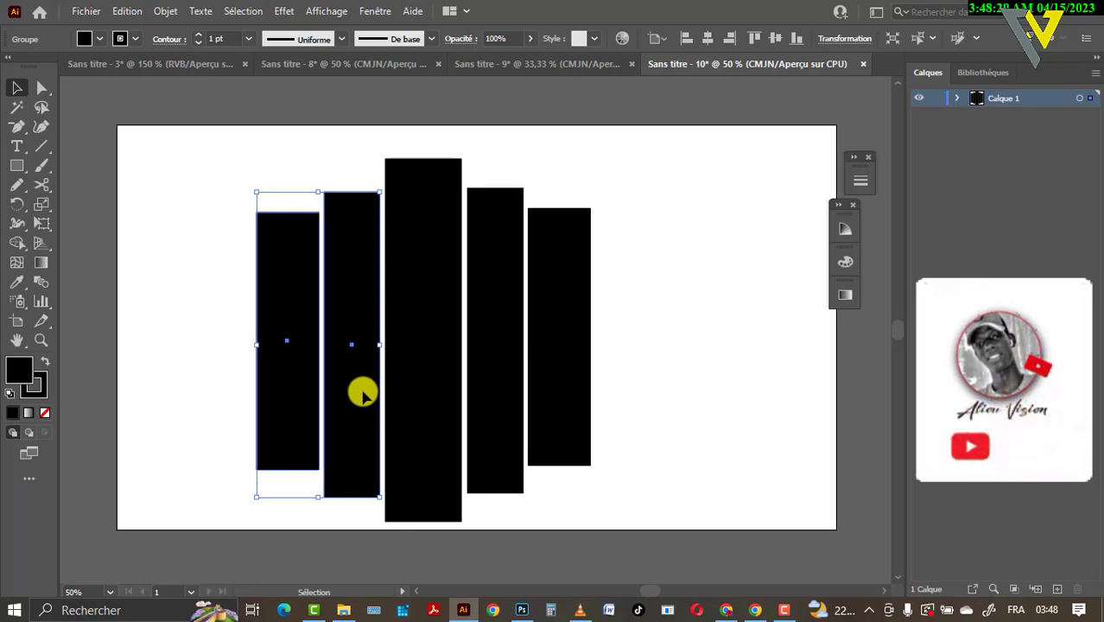
Expand Calque 1 to list its objects and clear the artboard selection.
{"action": "left_click", "coordinate": [519, 367]}
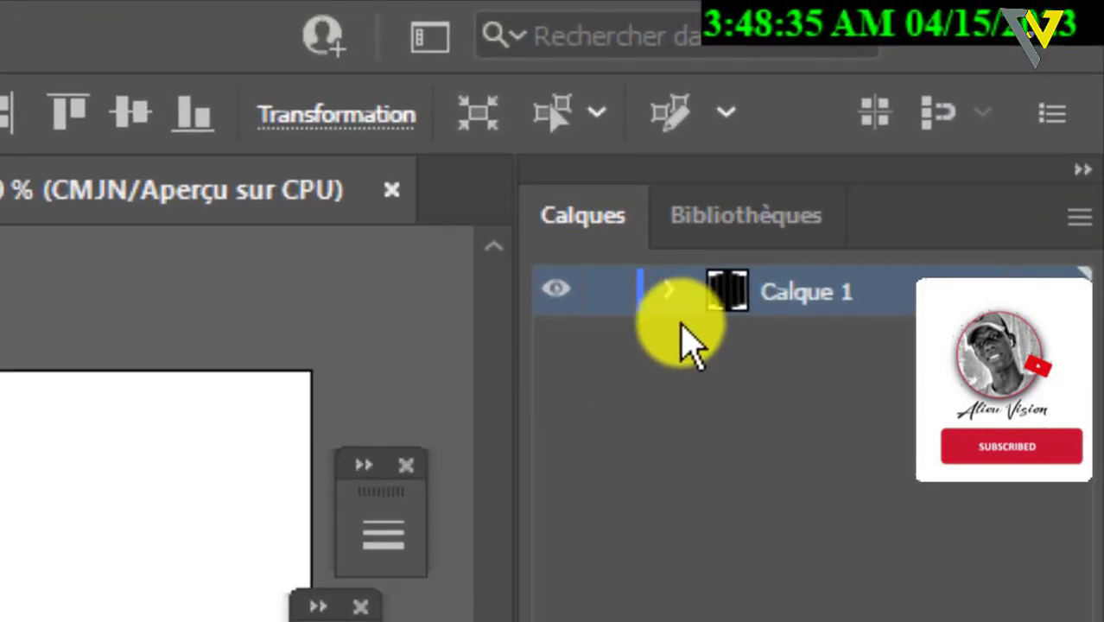
{"action": "left_click", "coordinate": [658, 283]}
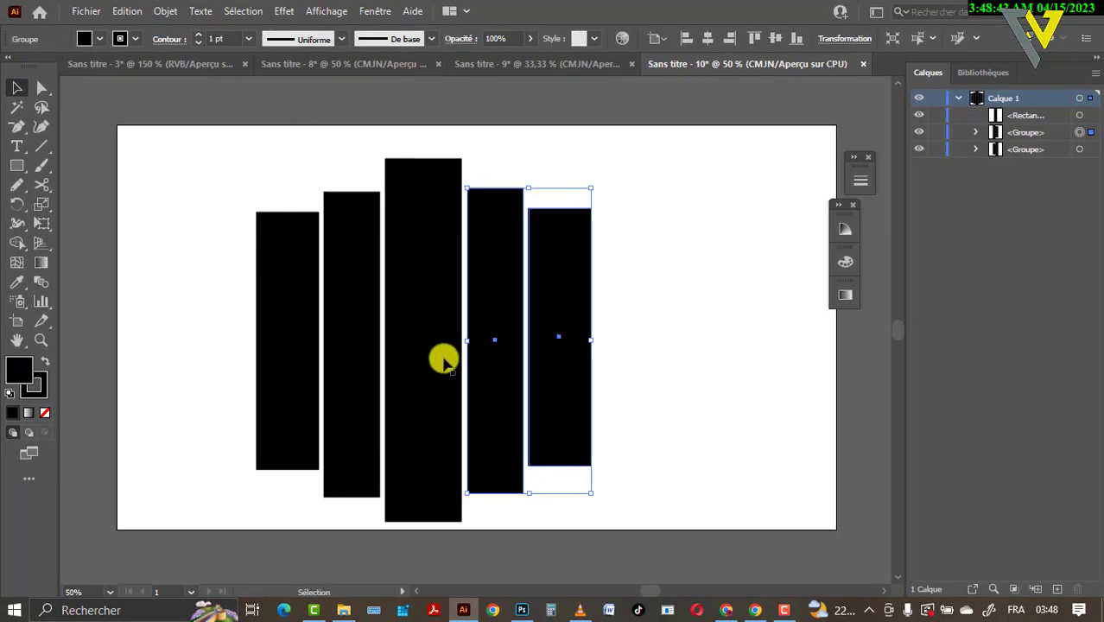
{"action": "left_click", "coordinate": [691, 377]}
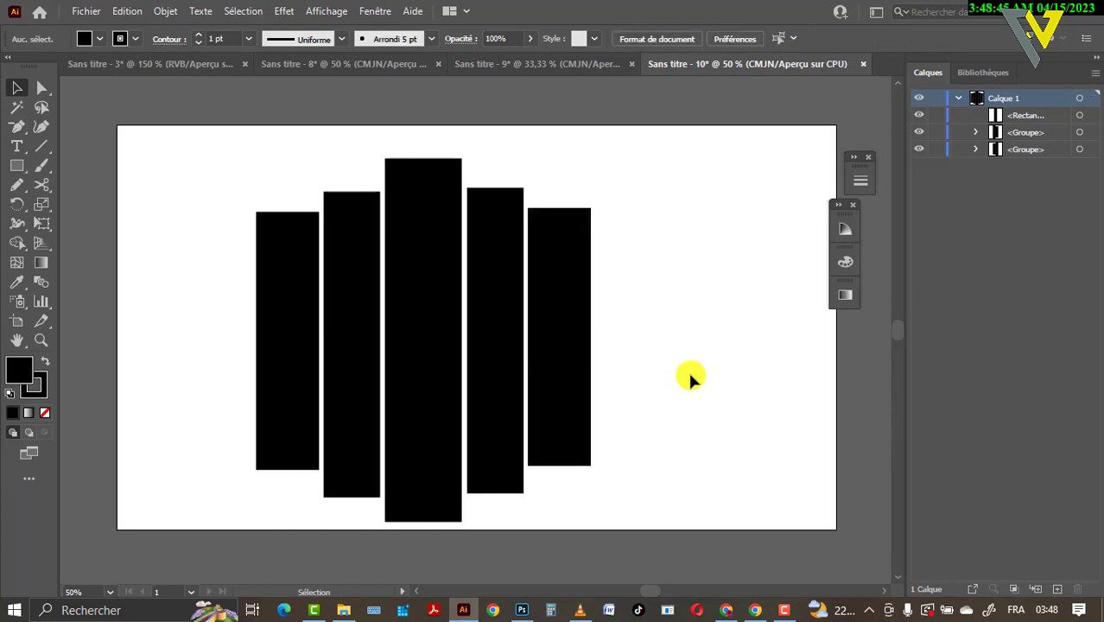
Group all five bars into one object and move it right and slightly up, toward the artboard's centre.
{"action": "left_click_drag", "start_coordinate": [691, 378], "coordinate": [216, 298]}
{"action": "right_click", "coordinate": [439, 276]}
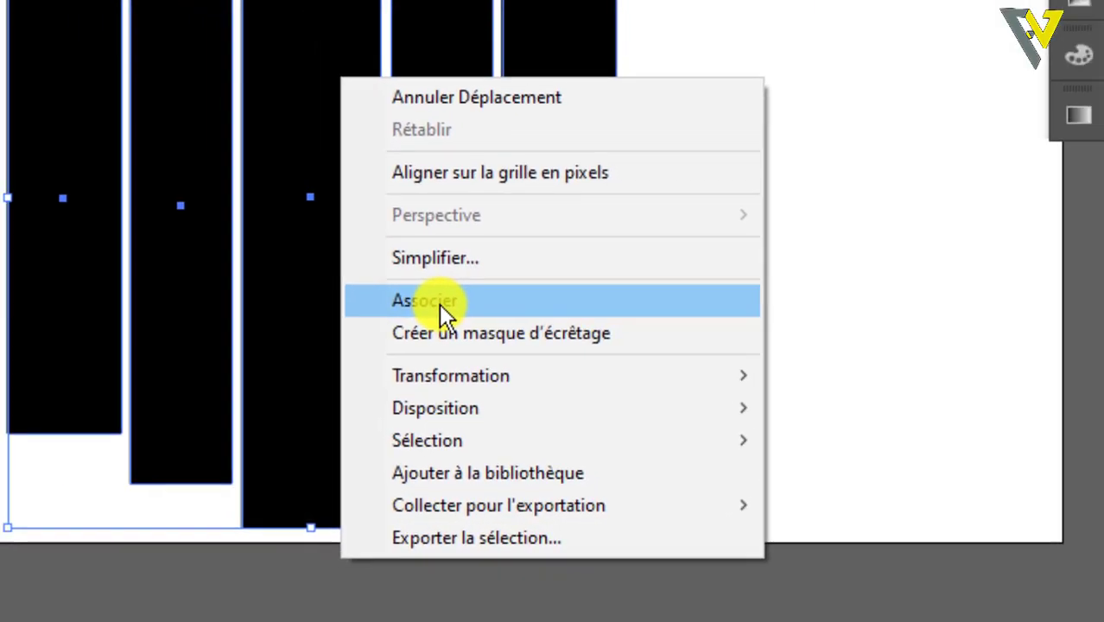
{"action": "left_click", "coordinate": [427, 265]}
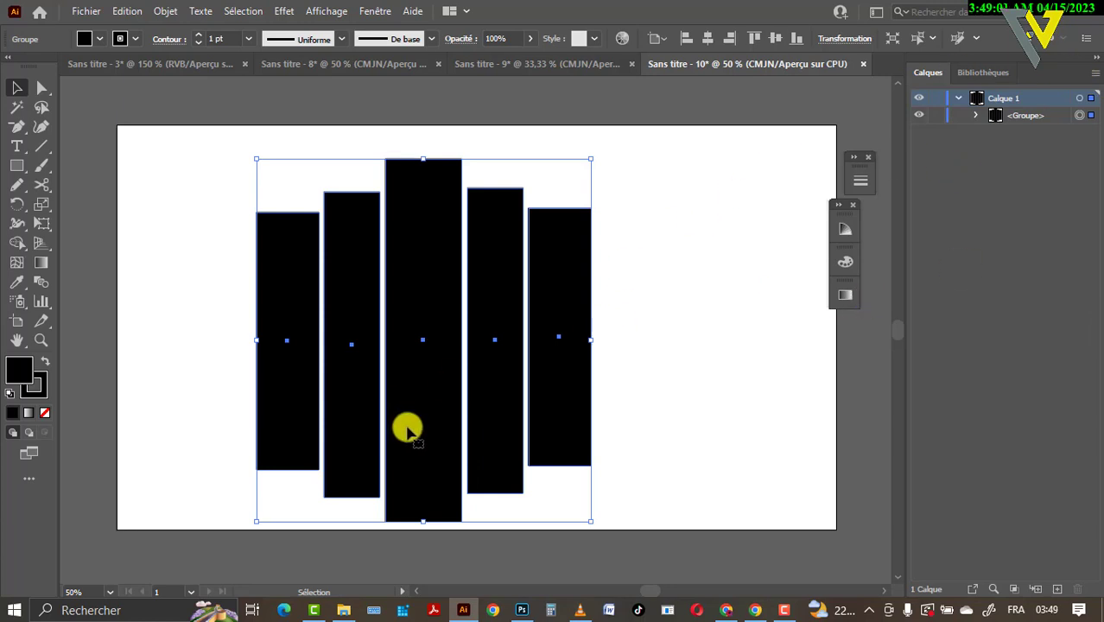
{"action": "left_click_drag", "start_coordinate": [407, 425], "coordinate": [447, 420]}
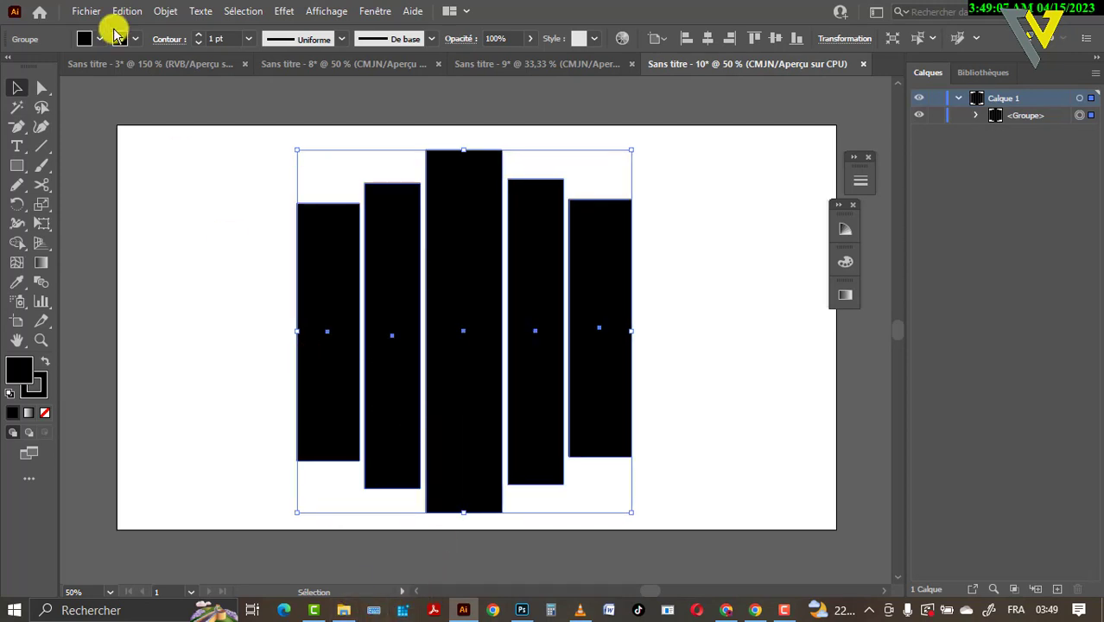
Import the black-and-white photo of the seated muscular man and place it on the artboard.
{"action": "left_click", "coordinate": [87, 11]}
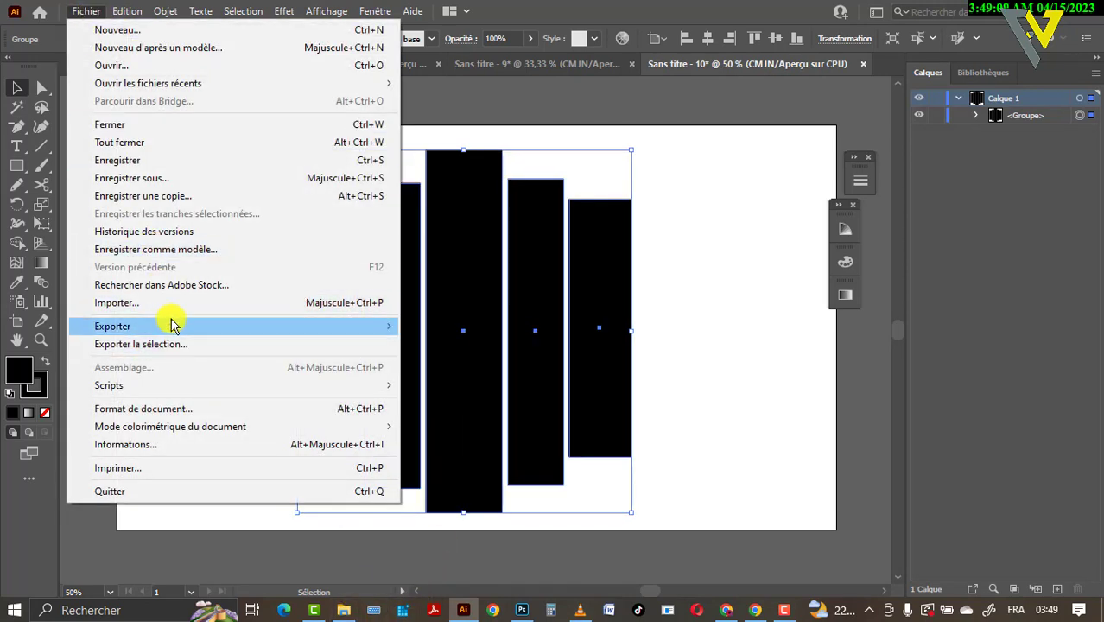
{"action": "left_click", "coordinate": [169, 306]}
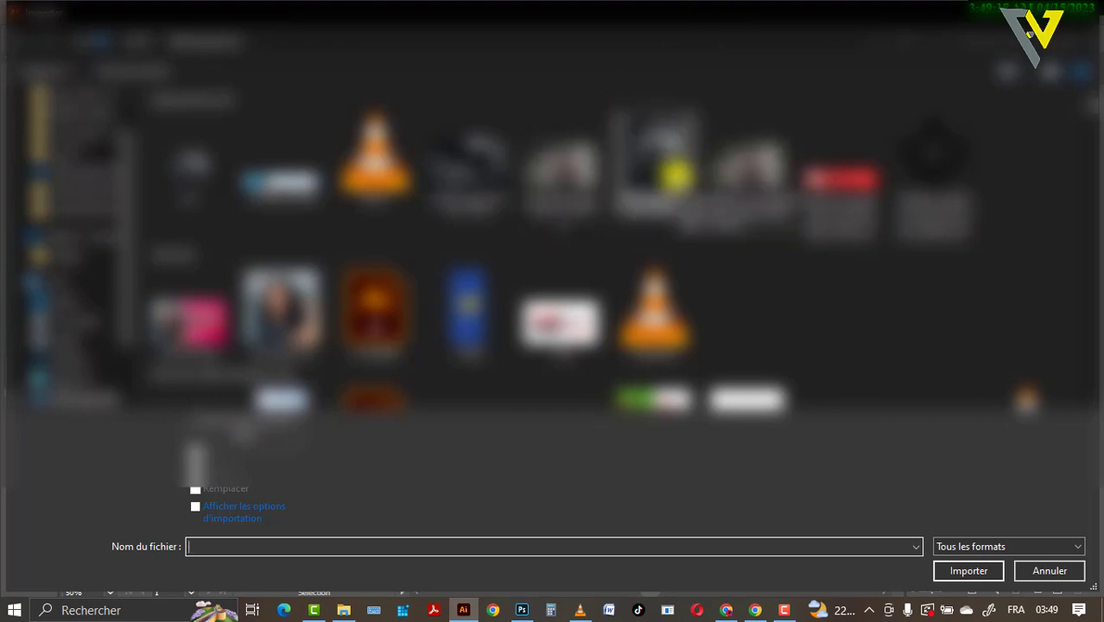
{"action": "double_click", "coordinate": [677, 177]}
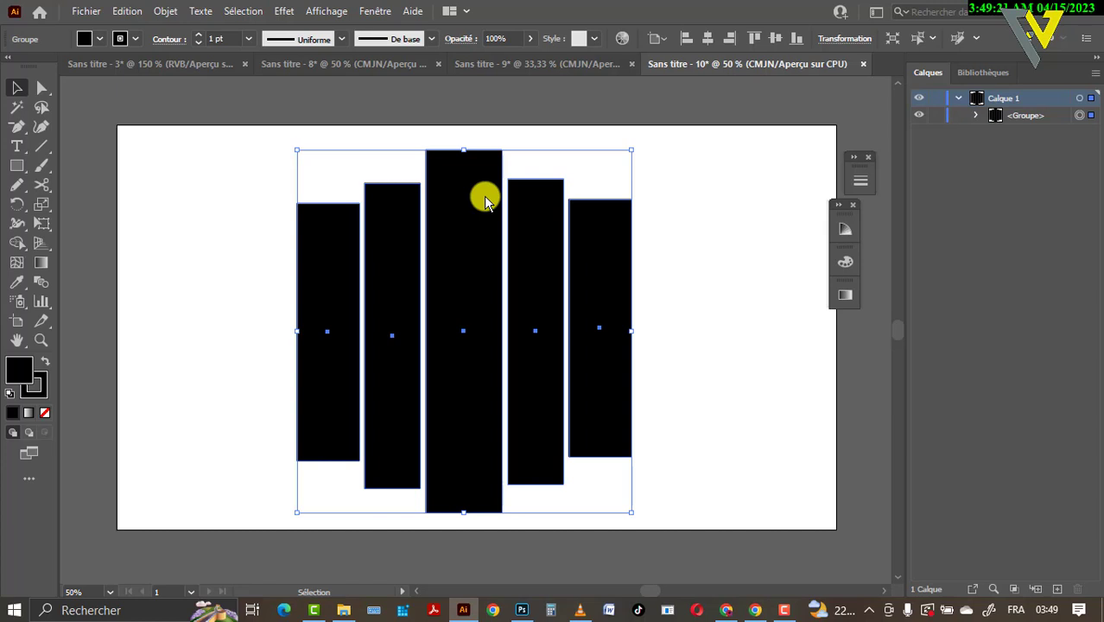
{"action": "left_click", "coordinate": [393, 228]}
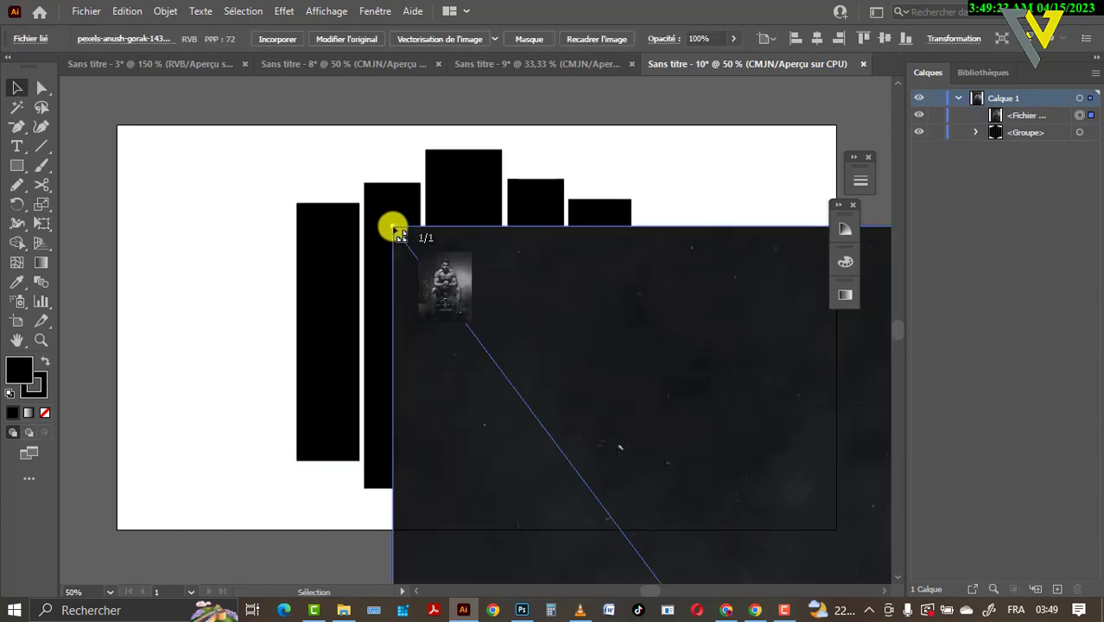
Scale the oversized photo down proportionally to less than the artboard's width and centre it over the bar group.
{"action": "key", "text": "ctrl+minus"}
{"action": "key", "text": "ctrl+minus"}
{"action": "key", "text": "ctrl+minus"}
{"action": "key", "text": "ctrl+minus"}
{"action": "key", "text": "ctrl+minus"}
{"action": "key", "text": "ctrl+minus"}
{"action": "key", "text": "ctrl+minus"}
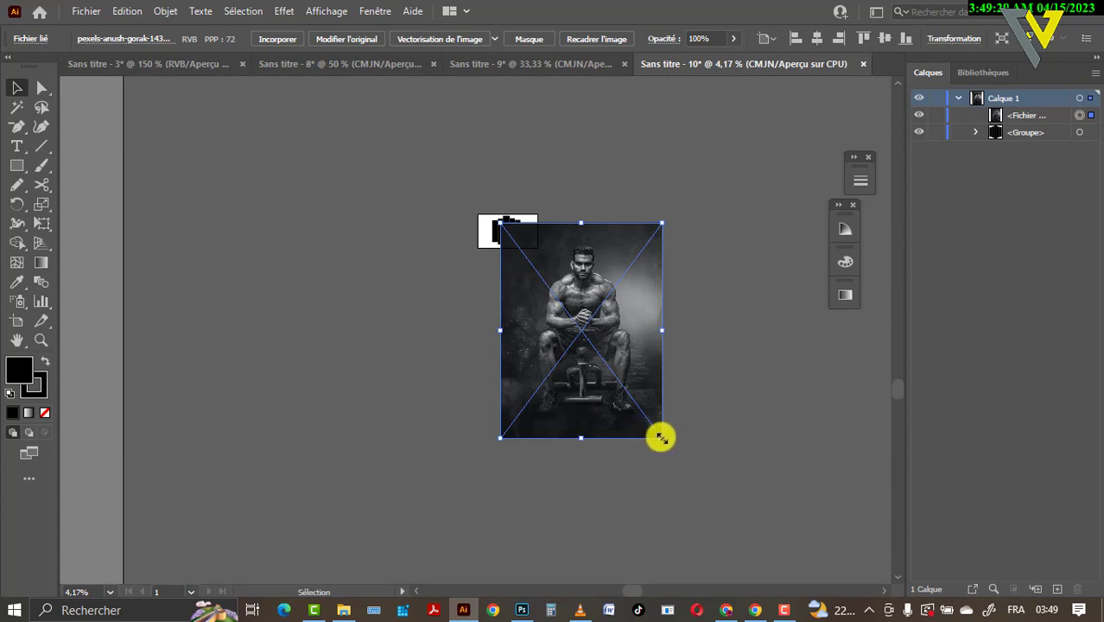
{"action": "left_click_drag", "start_coordinate": [660, 438], "coordinate": [464, 304]}
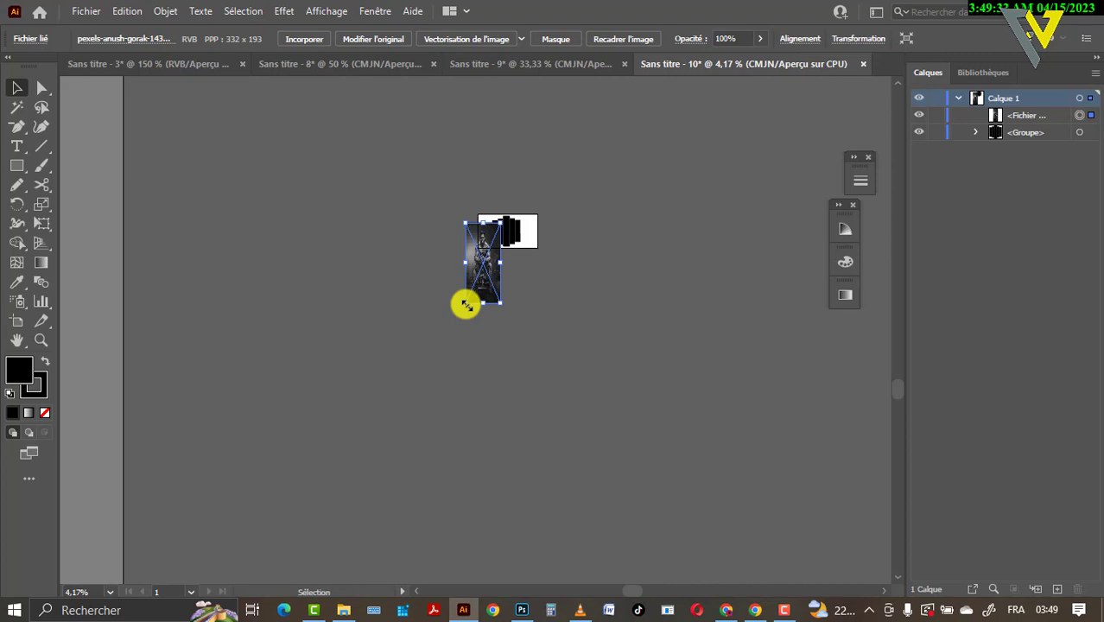
{"action": "key", "text": "ctrl+z"}
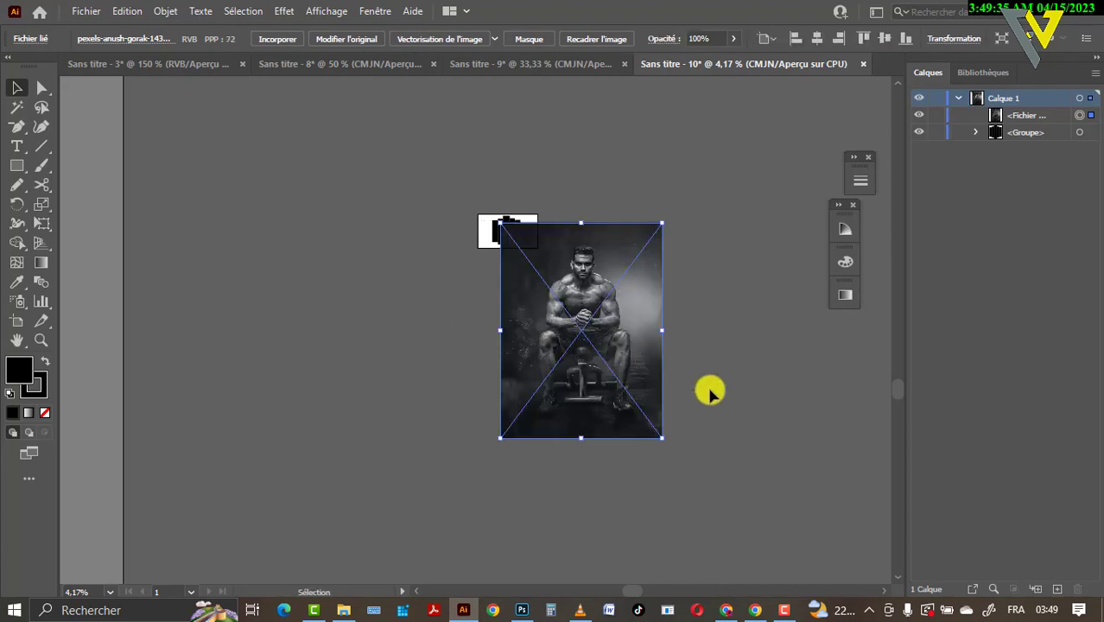
{"action": "left_click_drag", "start_coordinate": [662, 439], "coordinate": [513, 254]}
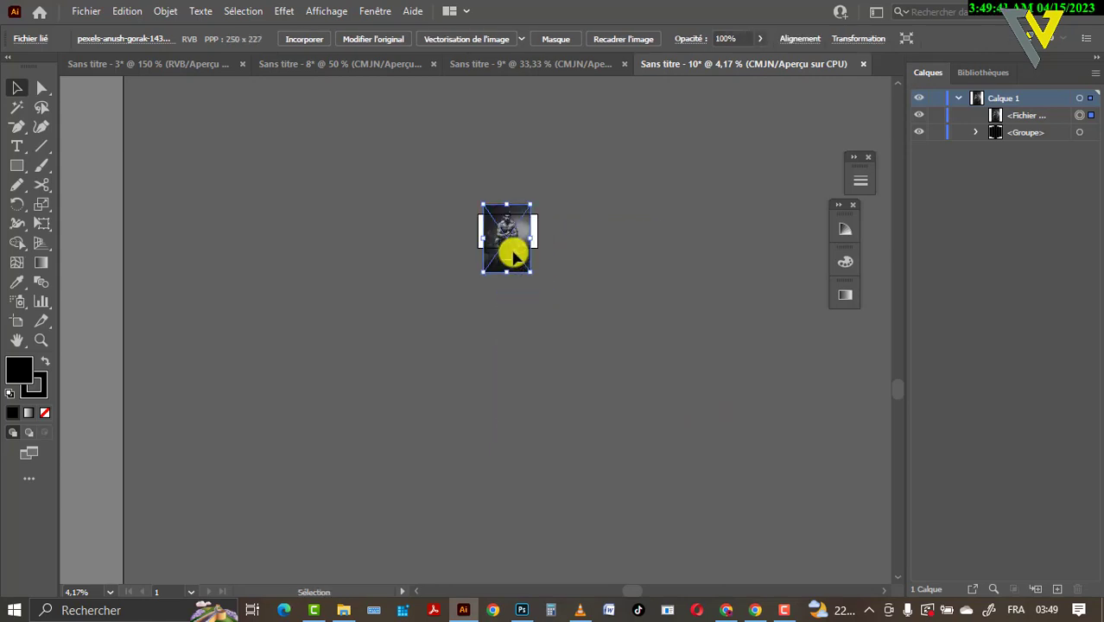
{"action": "scroll", "coordinate": [513, 255], "scroll_direction": "up", "scroll_amount": 7}
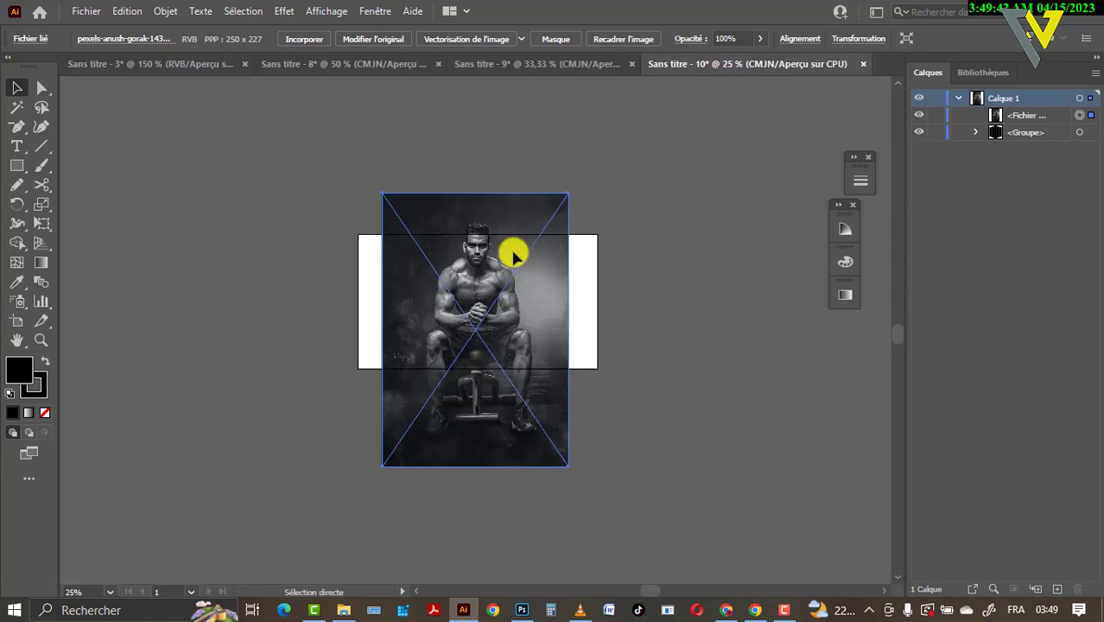
{"action": "scroll", "coordinate": [513, 255], "scroll_direction": "down", "scroll_amount": 2}
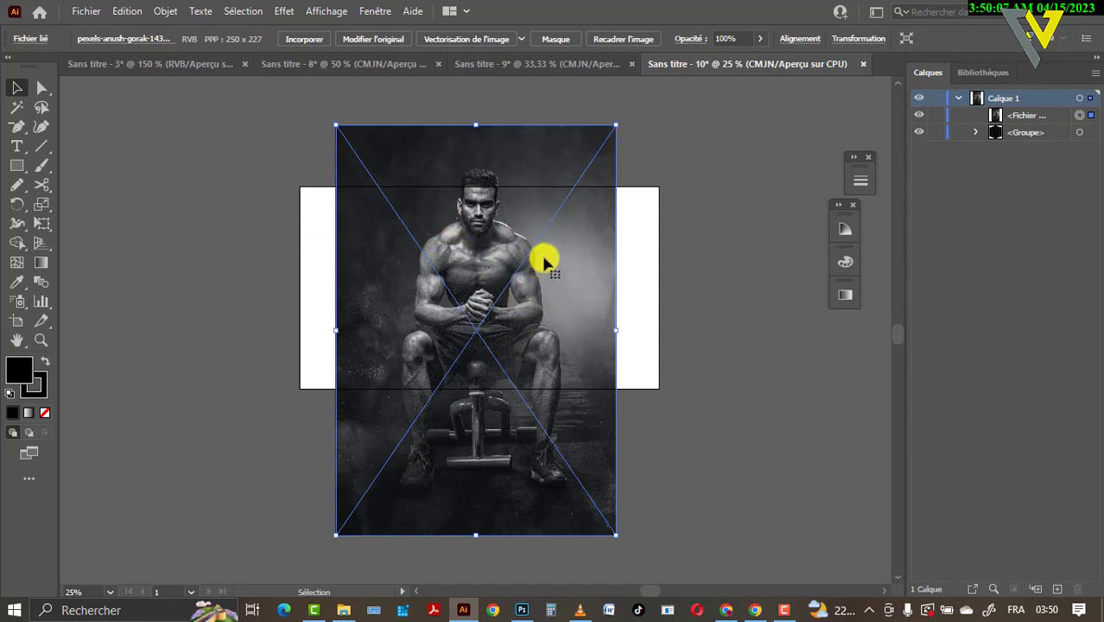
Move the photo to the right so most of the bars are uncovered, and embed it in the document.
{"action": "left_click_drag", "start_coordinate": [524, 259], "coordinate": [674, 199]}
{"action": "left_click", "coordinate": [444, 290]}
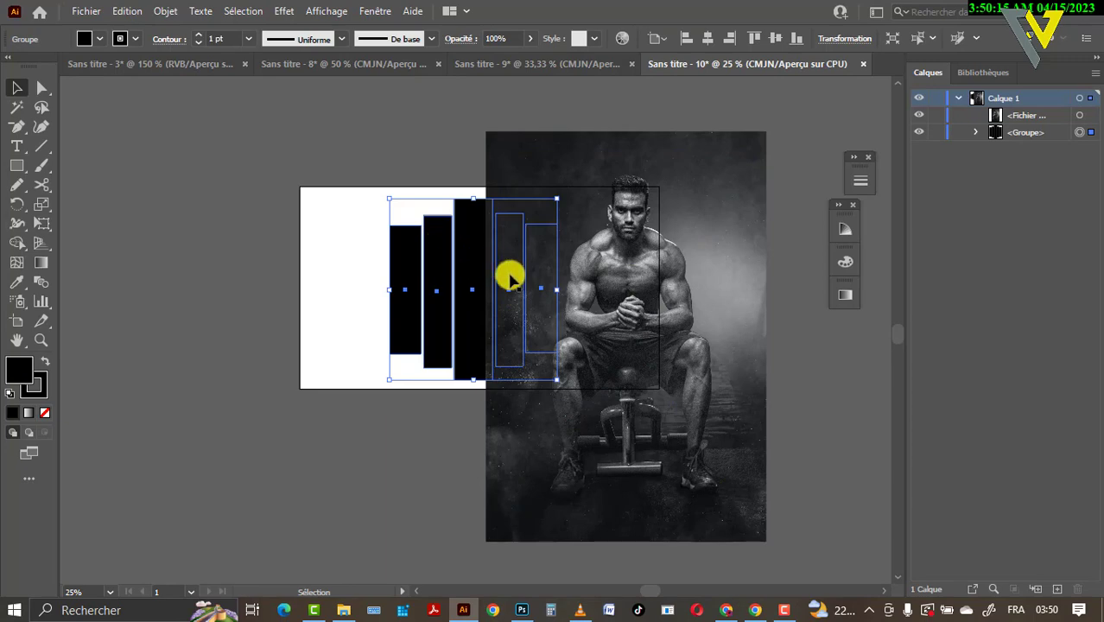
{"action": "left_click", "coordinate": [636, 239]}
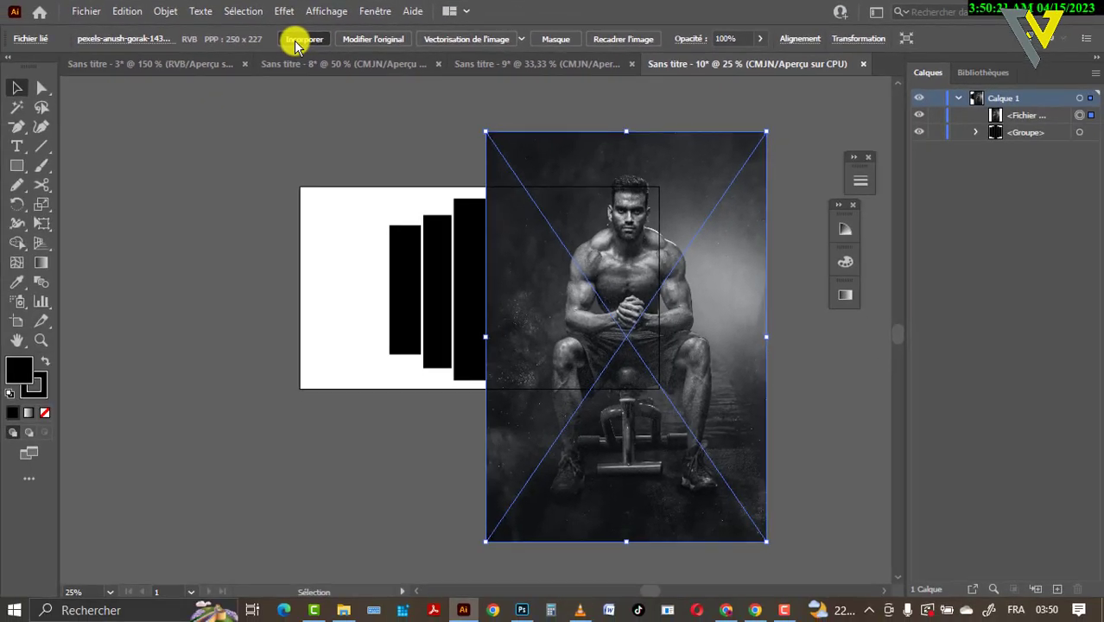
{"action": "left_click", "coordinate": [304, 39]}
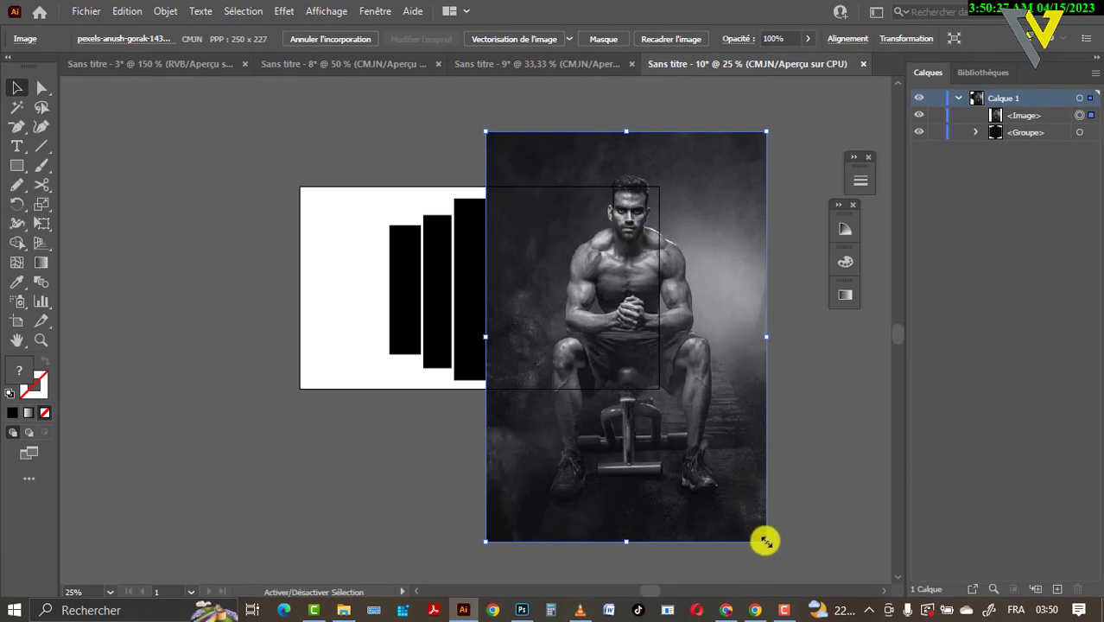
Scale the embedded photo down to slightly more than the artboard's height and move it back over the bars.
{"action": "left_click_drag", "start_coordinate": [765, 541], "coordinate": [648, 458]}
{"action": "left_click_drag", "start_coordinate": [557, 335], "coordinate": [462, 356]}
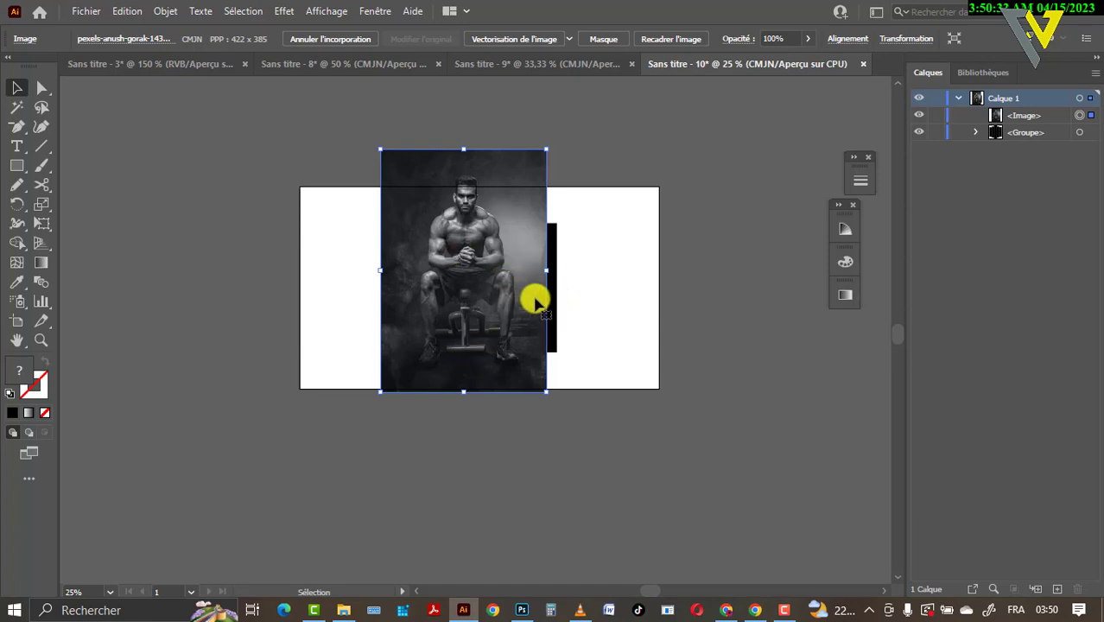
Try to create a clipping mask from the photo and the bar group with the photo in front.
{"action": "left_click_drag", "start_coordinate": [566, 306], "coordinate": [428, 293]}
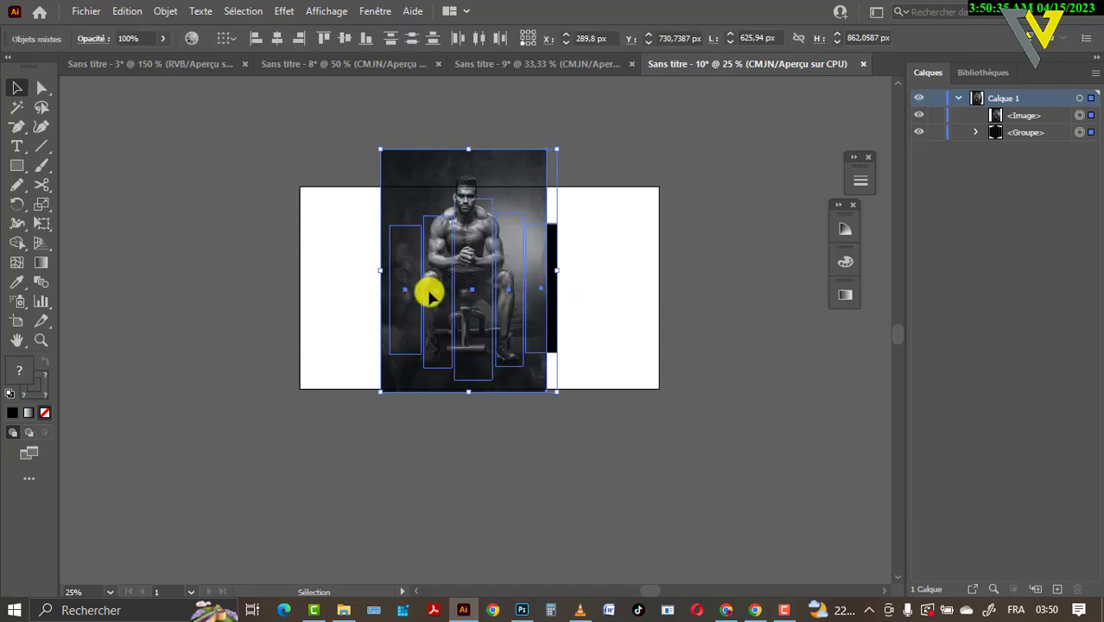
{"action": "left_click", "coordinate": [476, 293]}
{"action": "right_click", "coordinate": [523, 307]}
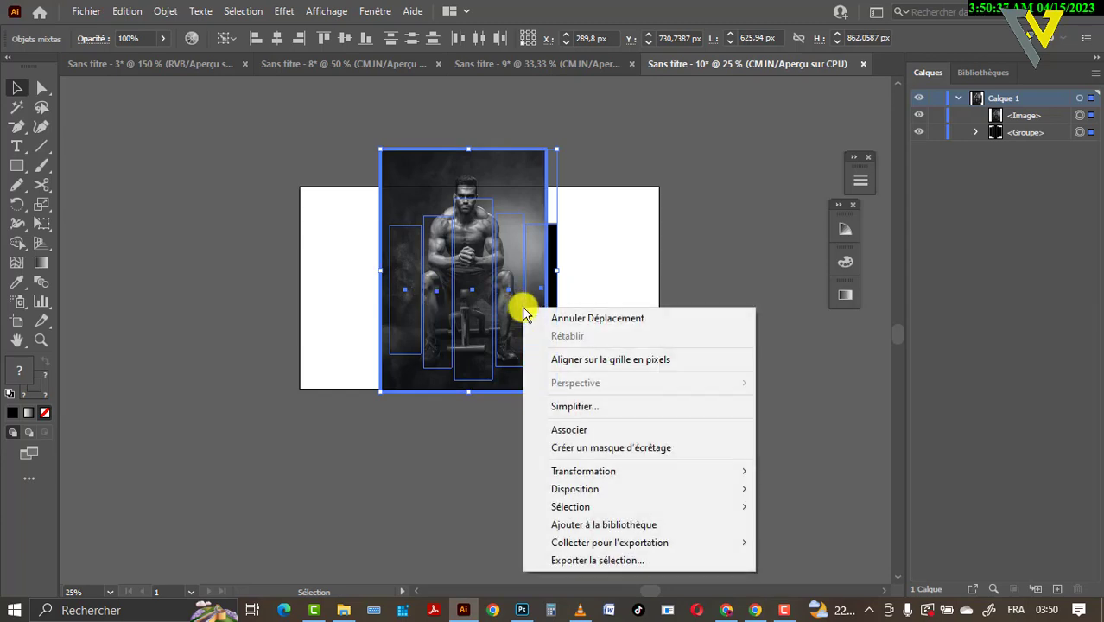
{"action": "left_click", "coordinate": [607, 448]}
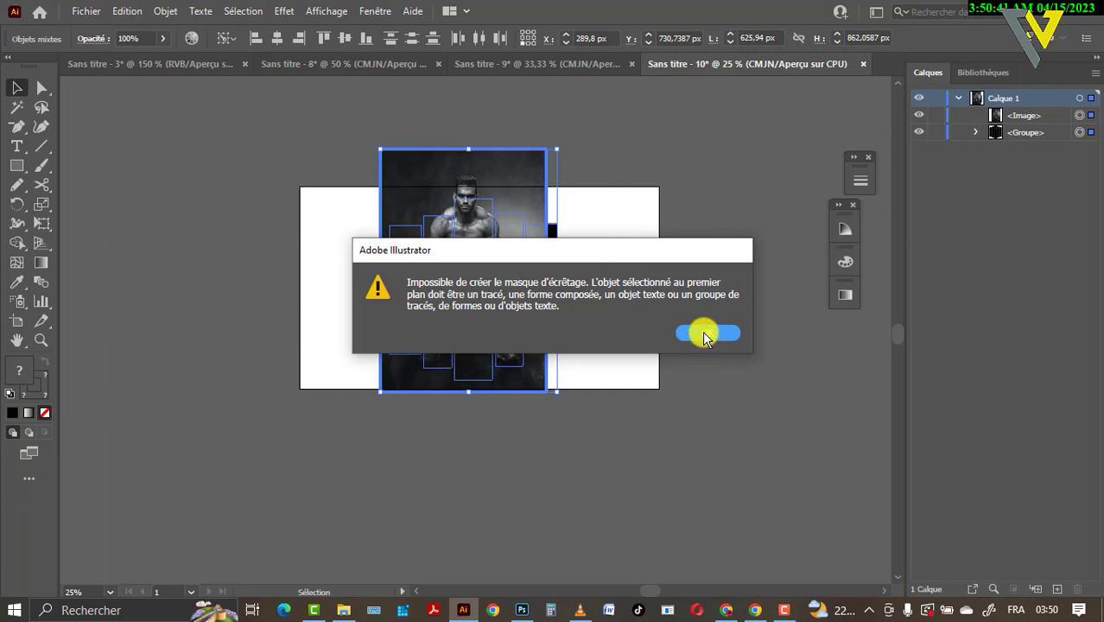
{"action": "left_click", "coordinate": [704, 335]}
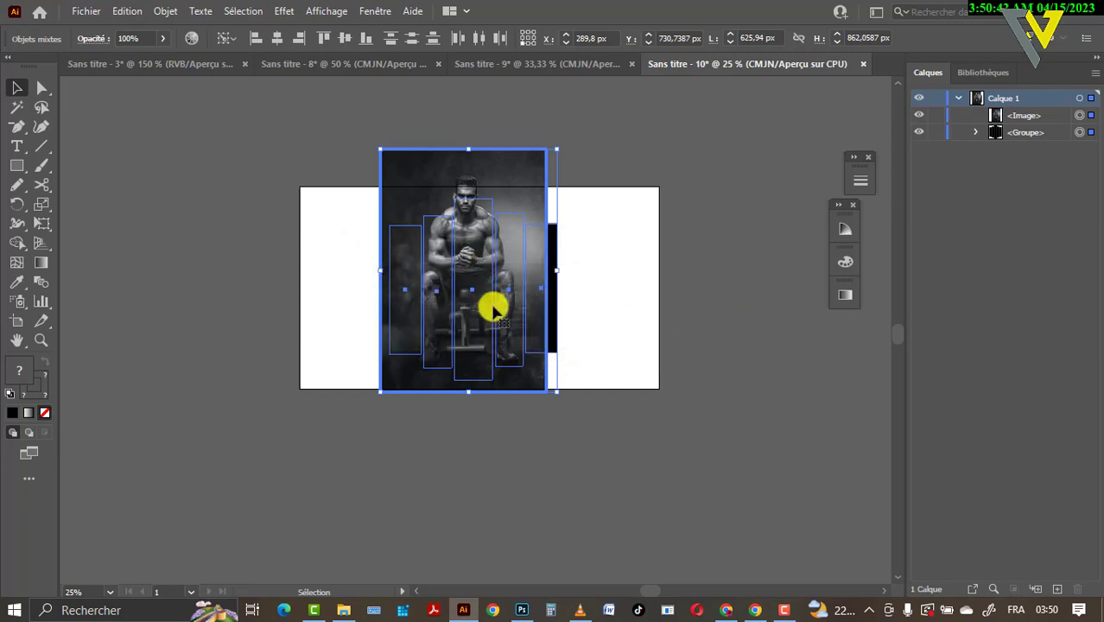
{"action": "left_click", "coordinate": [579, 295]}
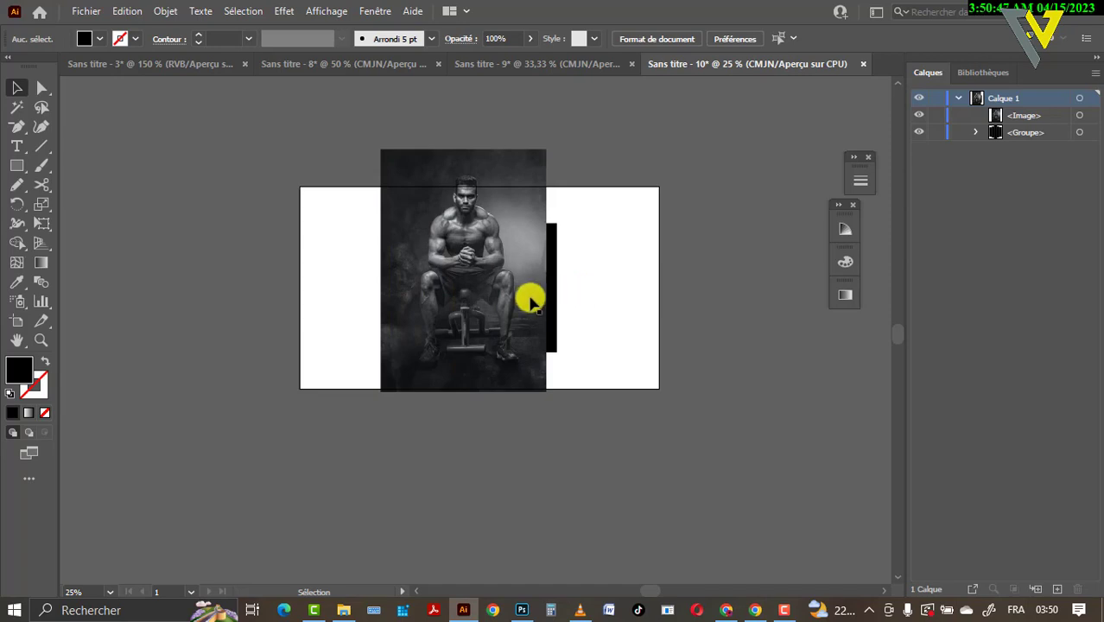
Enlarge the photo slightly to cover all five bars and send it to the back.
{"action": "left_click", "coordinate": [527, 299]}
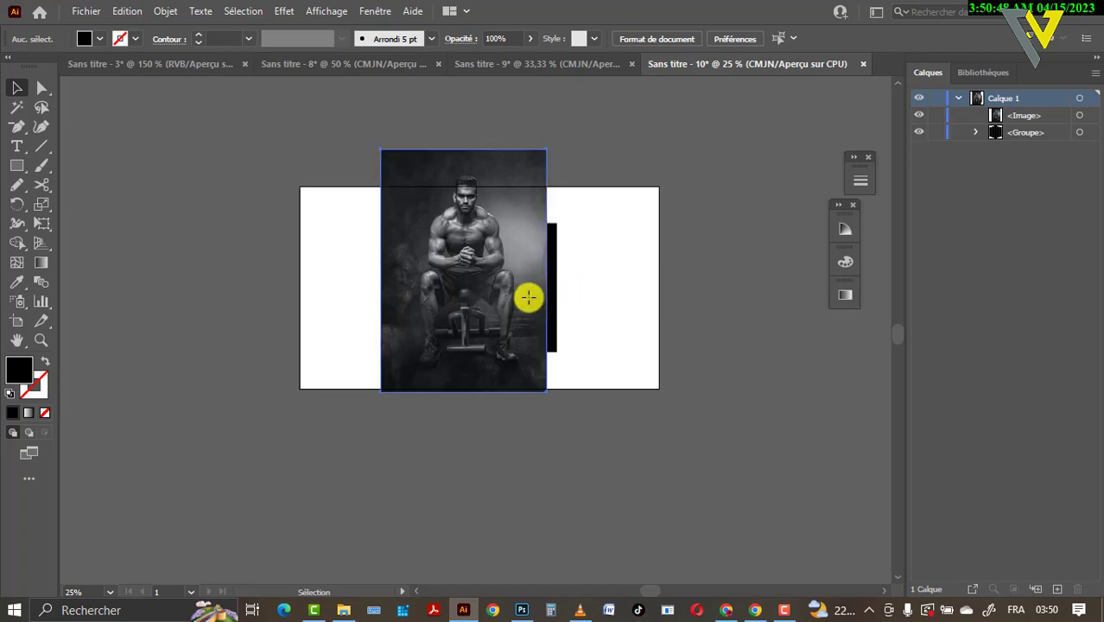
{"action": "left_click_drag", "start_coordinate": [544, 393], "coordinate": [565, 410]}
{"action": "right_click", "coordinate": [549, 376]}
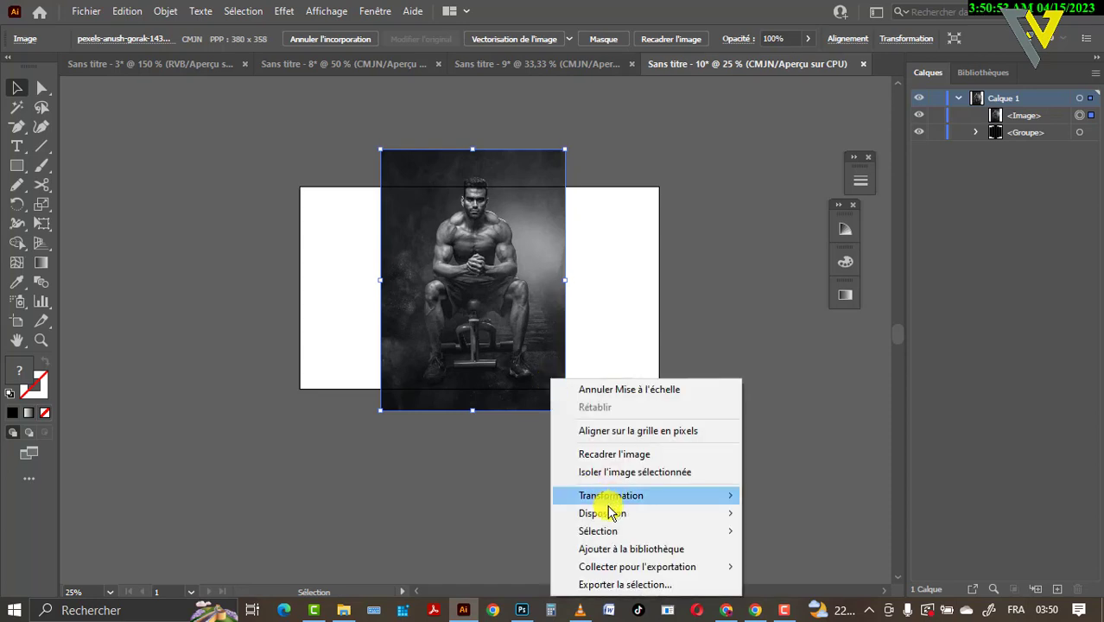
{"action": "mouse_move", "coordinate": [611, 516]}
{"action": "left_click", "coordinate": [782, 567]}
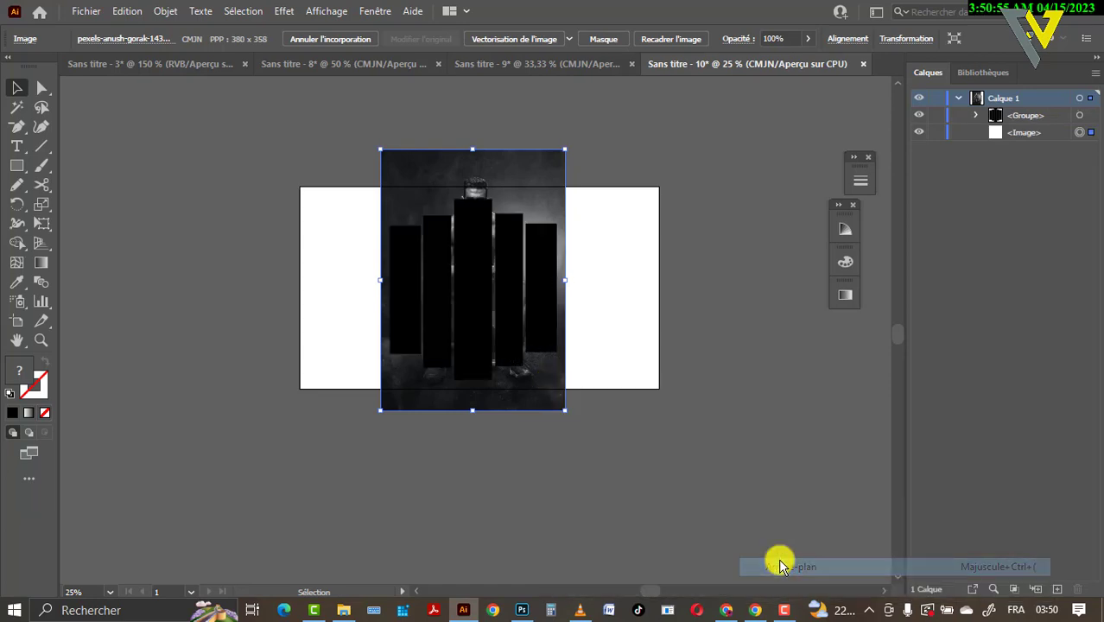
Lower the photo behind the bar group and adjust its size slightly so it extends past every bar.
{"action": "left_click", "coordinate": [467, 250]}
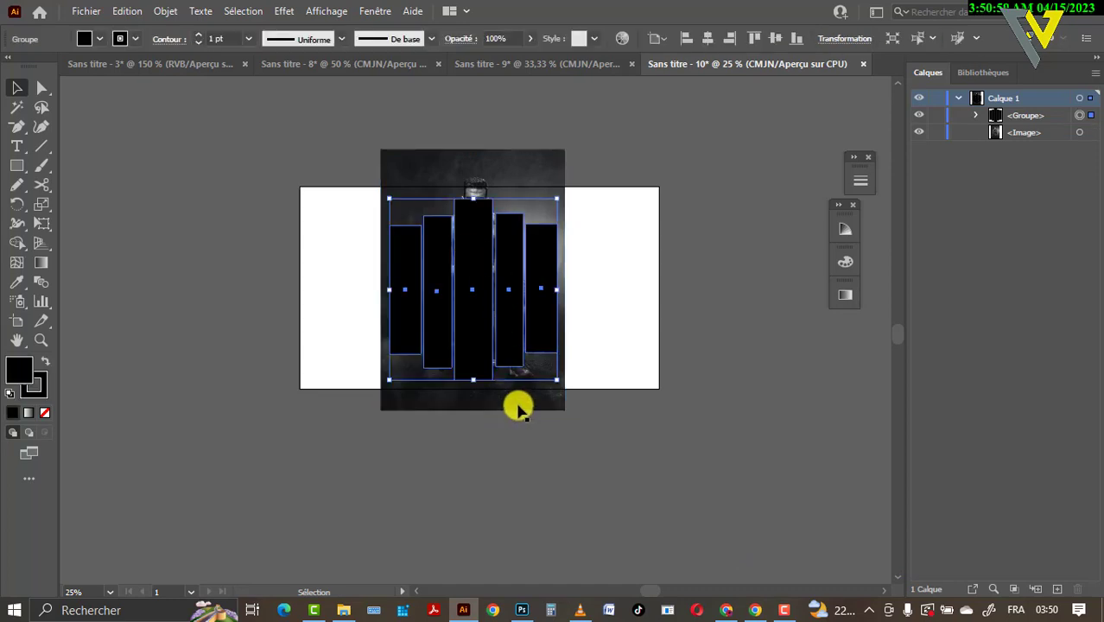
{"action": "left_click_drag", "start_coordinate": [517, 407], "coordinate": [517, 422]}
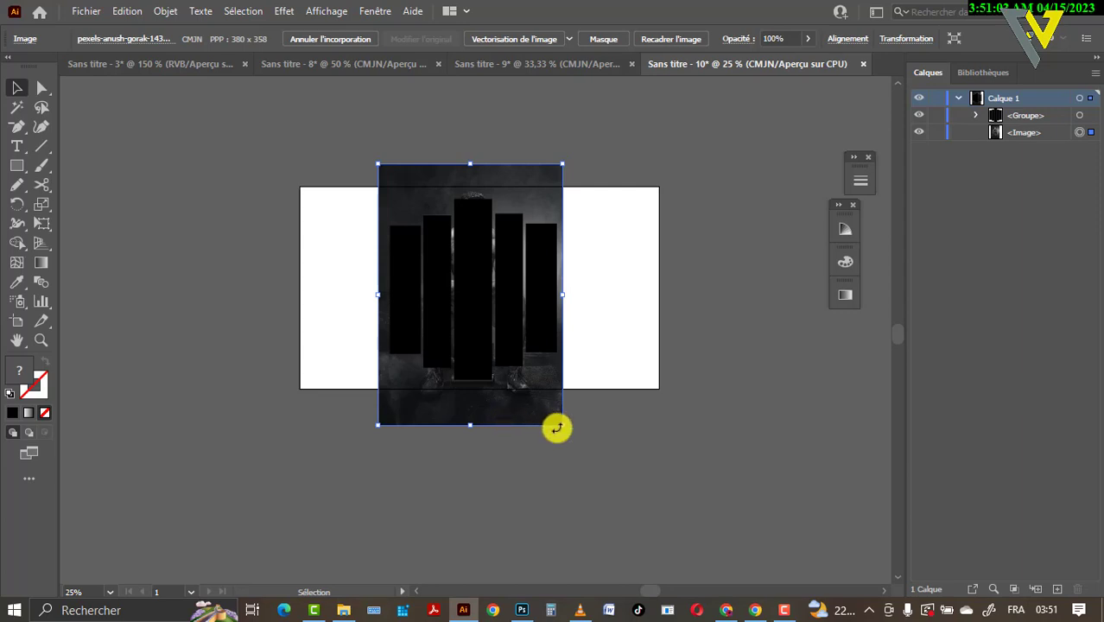
{"action": "left_click_drag", "start_coordinate": [563, 427], "coordinate": [523, 417]}
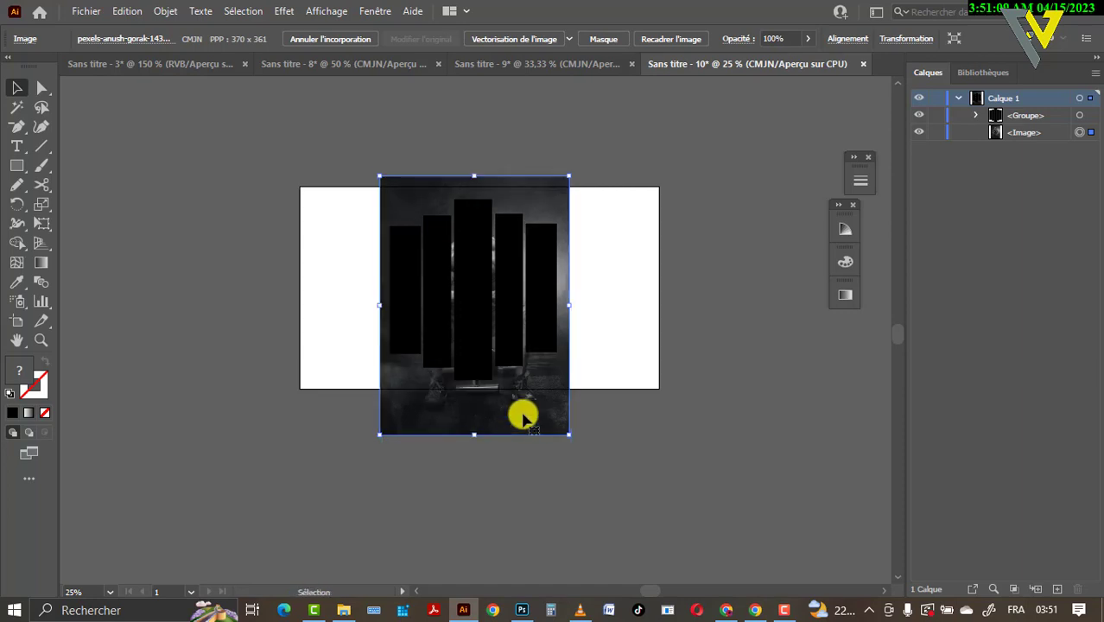
{"action": "left_click", "coordinate": [607, 262]}
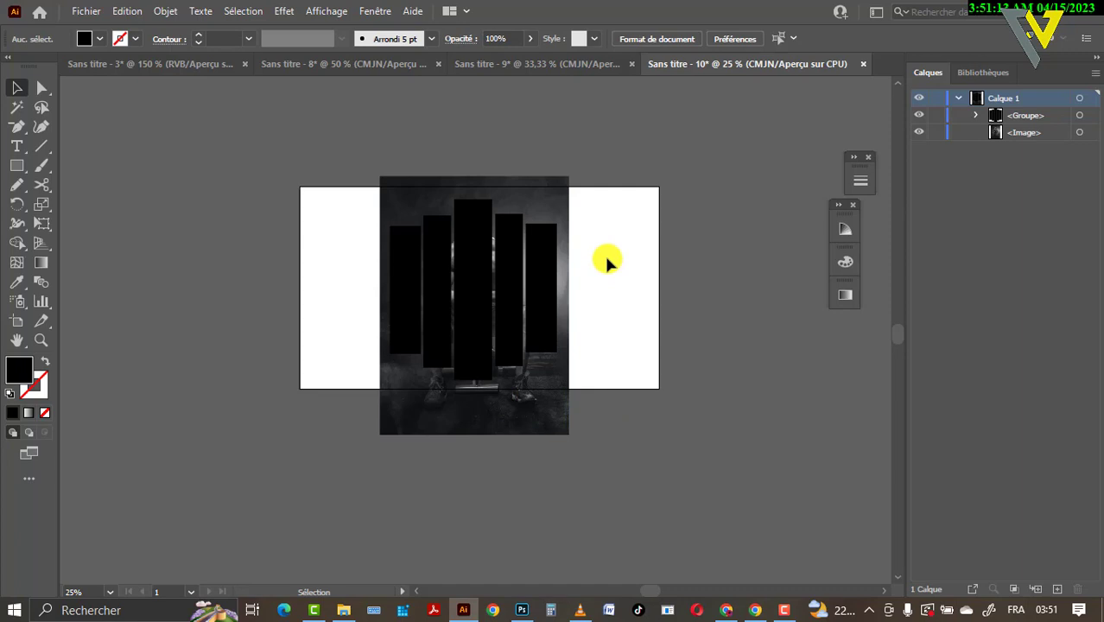
Try to create a clipping mask from the grouped bars over the photo, and undo it.
{"action": "left_click_drag", "start_coordinate": [607, 262], "coordinate": [445, 239]}
{"action": "right_click", "coordinate": [467, 271]}
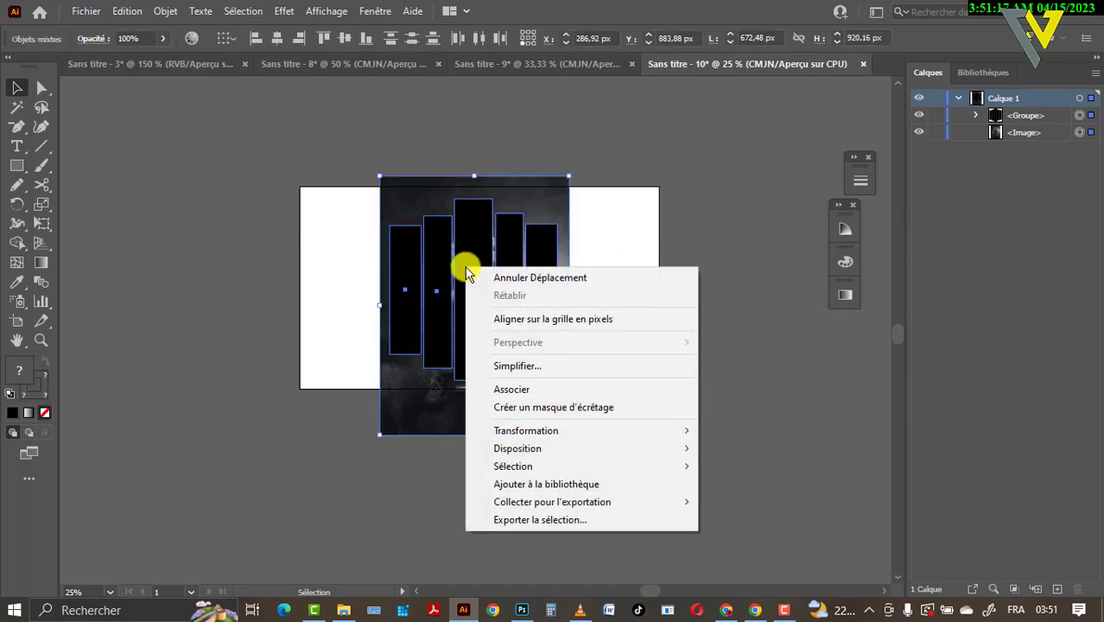
{"action": "left_click", "coordinate": [535, 408]}
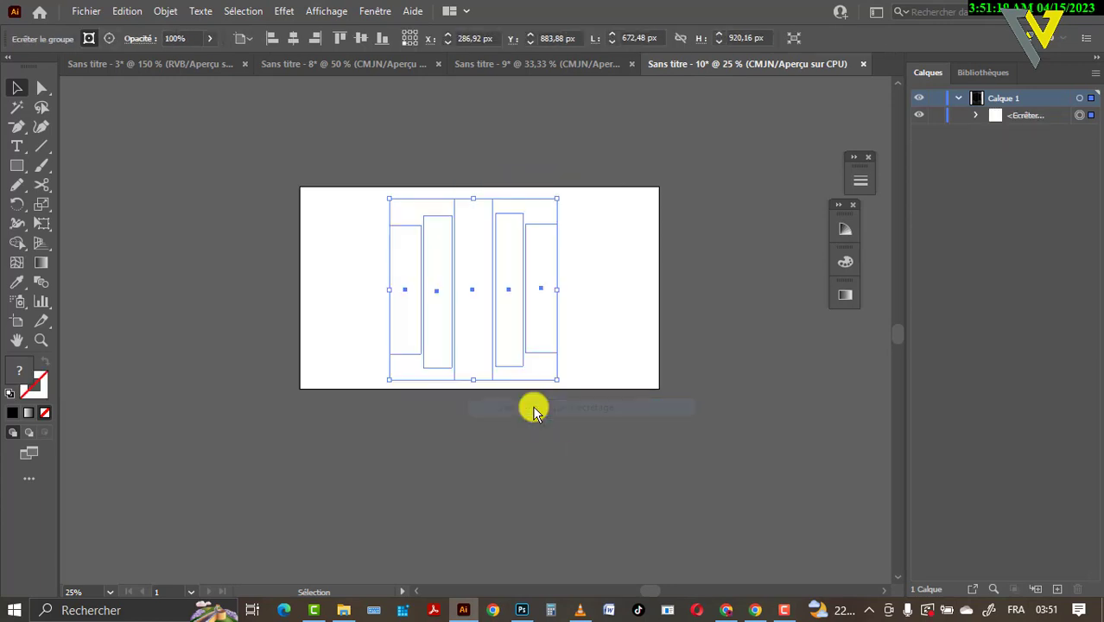
{"action": "left_click", "coordinate": [635, 343]}
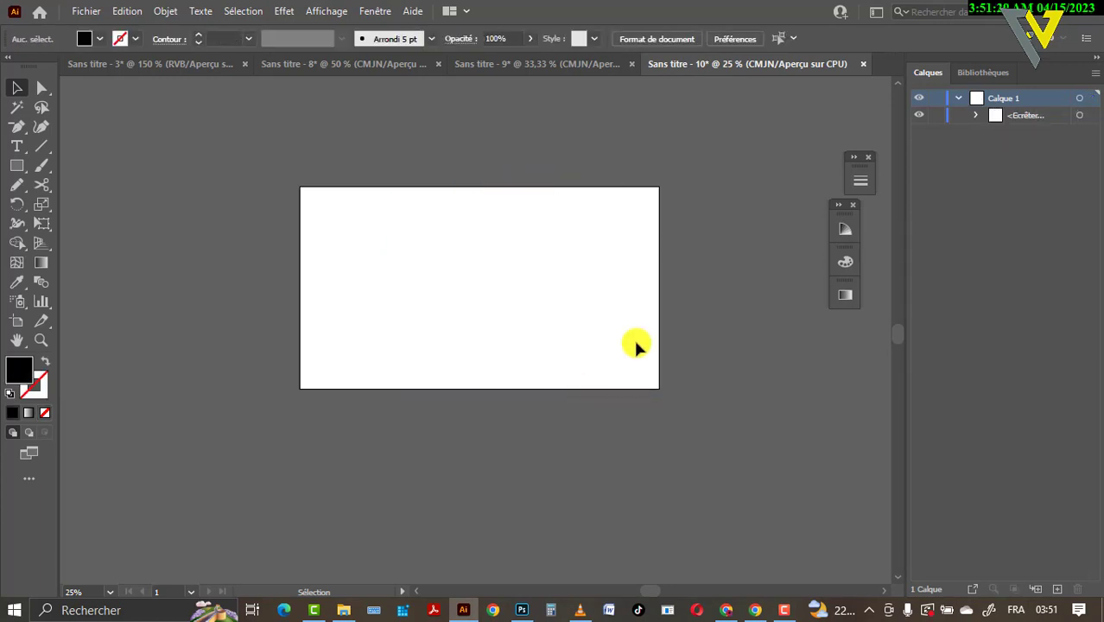
{"action": "left_click", "coordinate": [533, 288]}
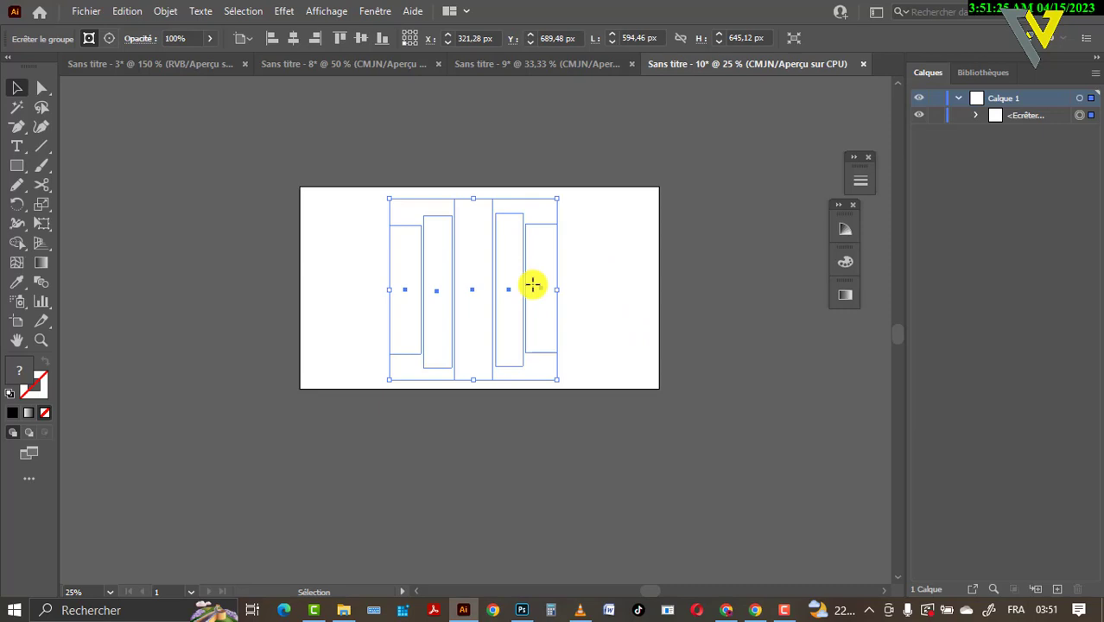
{"action": "key", "text": "ctrl+z"}
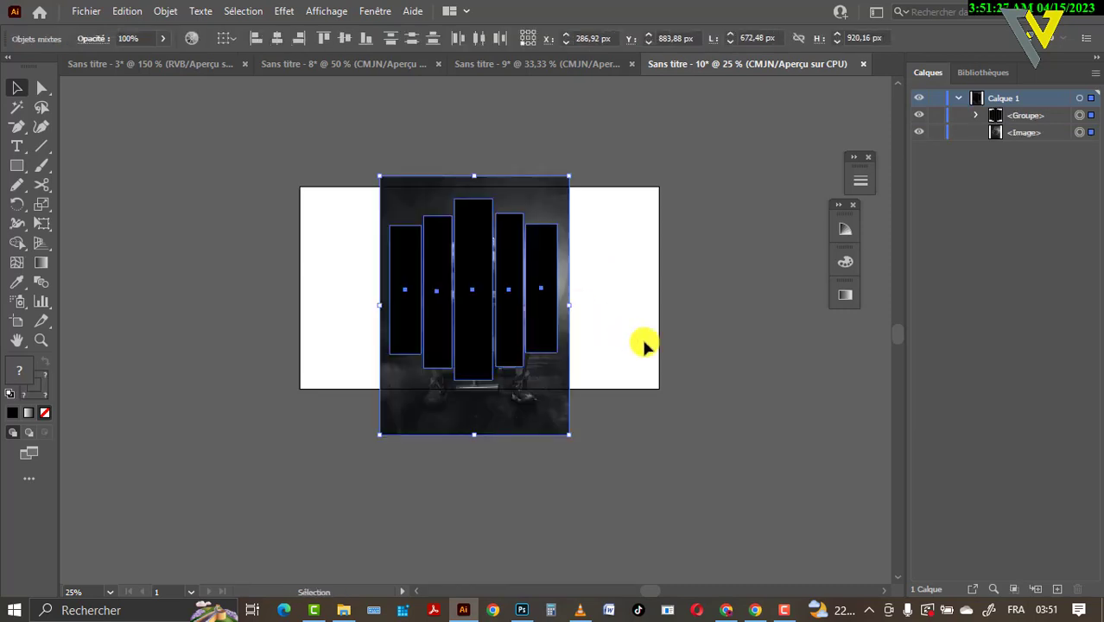
{"action": "left_click", "coordinate": [644, 343]}
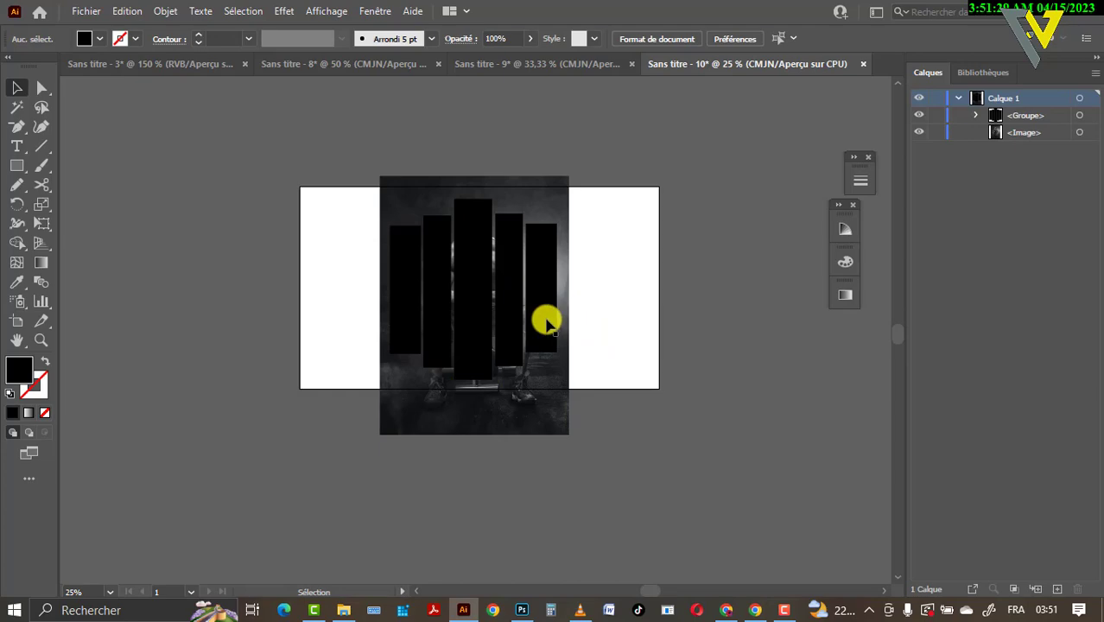
Convert the group of five bars into a compound path.
{"action": "left_click", "coordinate": [546, 322]}
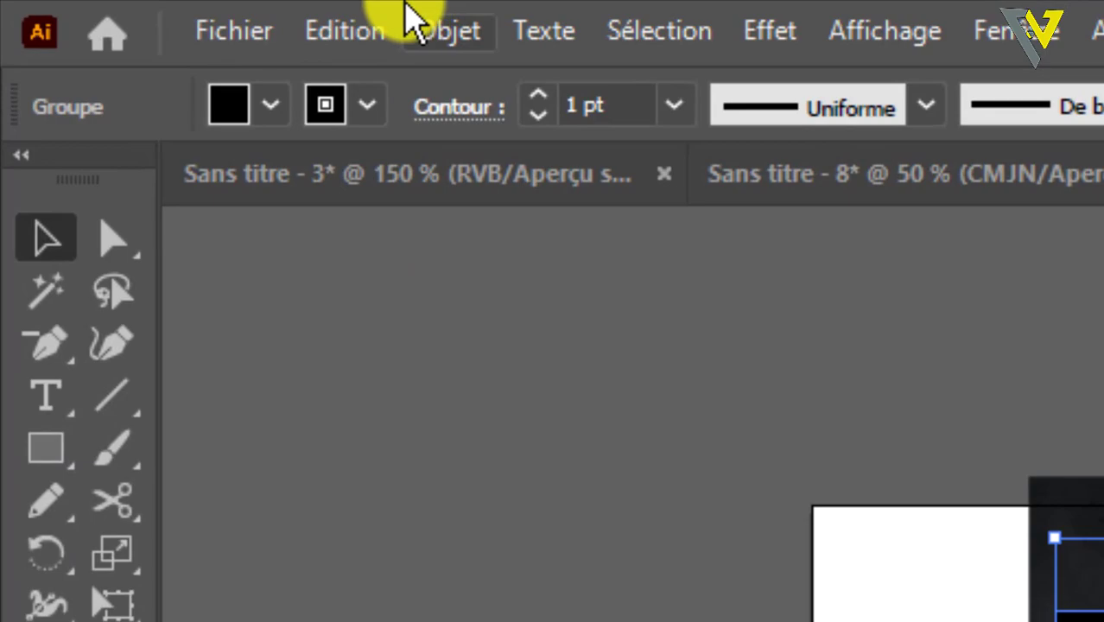
{"action": "left_click", "coordinate": [424, 24]}
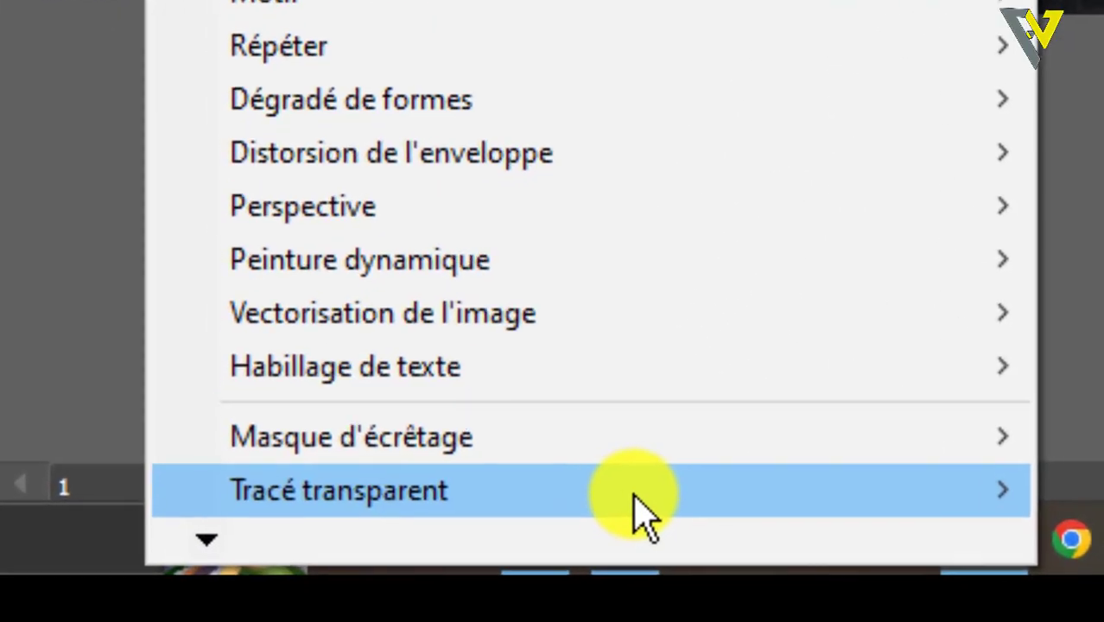
{"action": "mouse_move", "coordinate": [451, 554]}
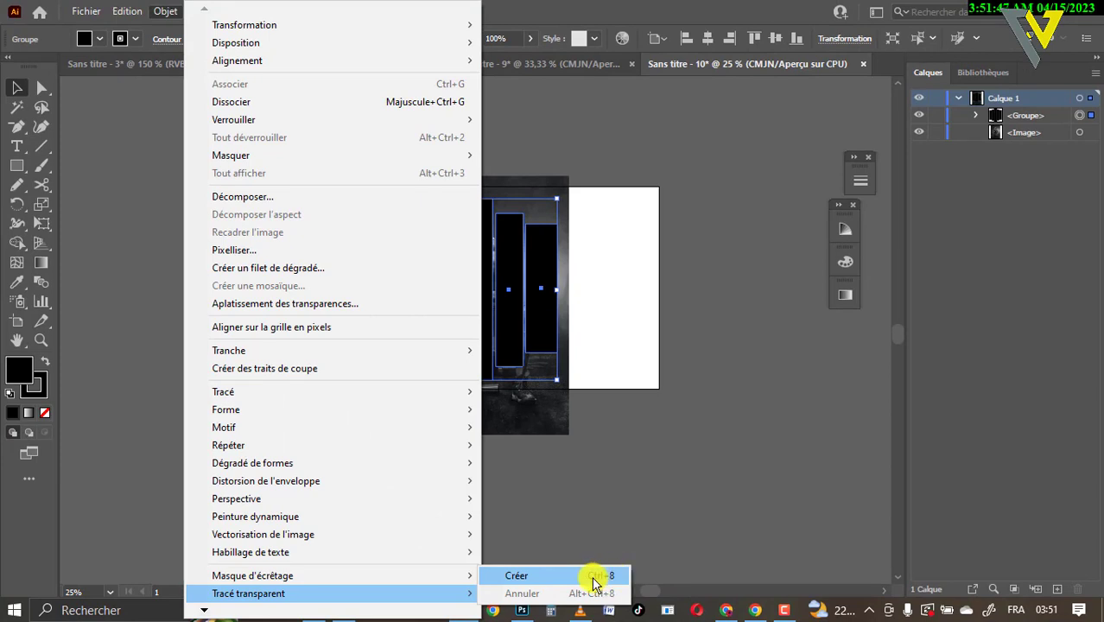
{"action": "left_click", "coordinate": [592, 580]}
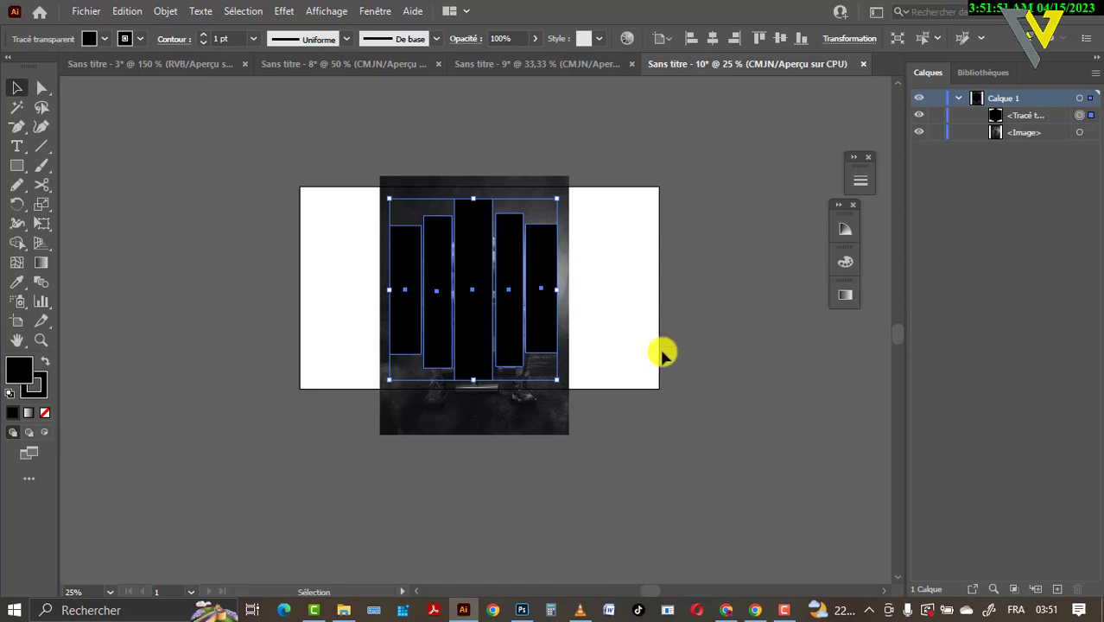
Create a clipping mask from the compound bar path and the photo behind it.
{"action": "left_click_drag", "start_coordinate": [642, 297], "coordinate": [407, 280]}
{"action": "right_click", "coordinate": [407, 280]}
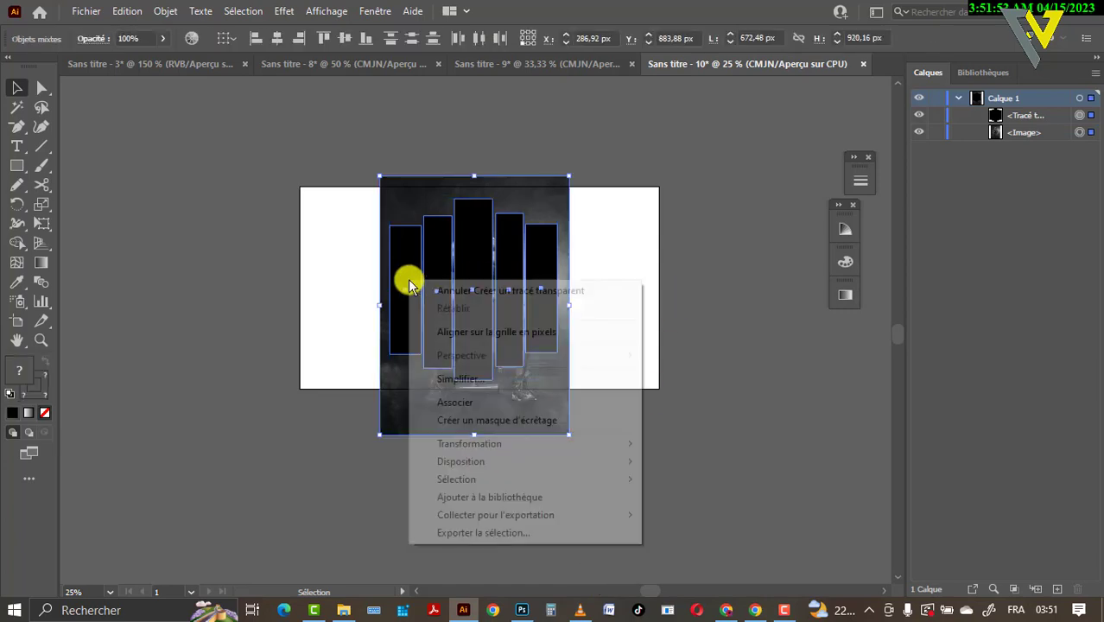
{"action": "left_click", "coordinate": [492, 421]}
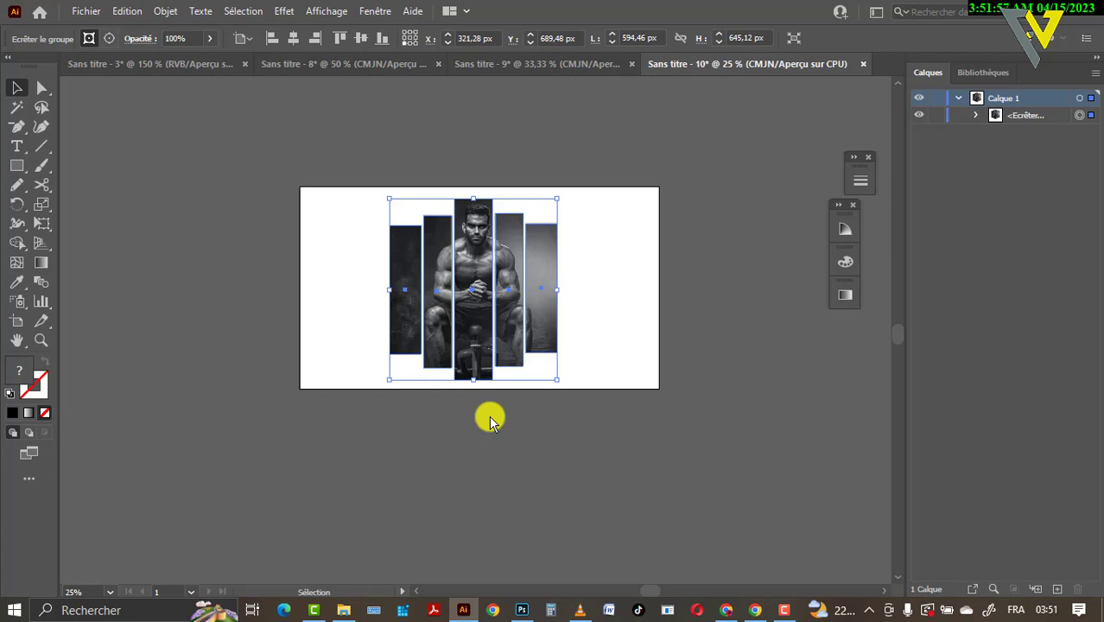
Move the masked five-bar photo slightly downward on the artboard.
{"action": "left_click", "coordinate": [677, 414]}
{"action": "key", "text": "ctrl+plus"}
{"action": "key", "text": "ctrl+plus"}
{"action": "key", "text": "ctrl+plus"}
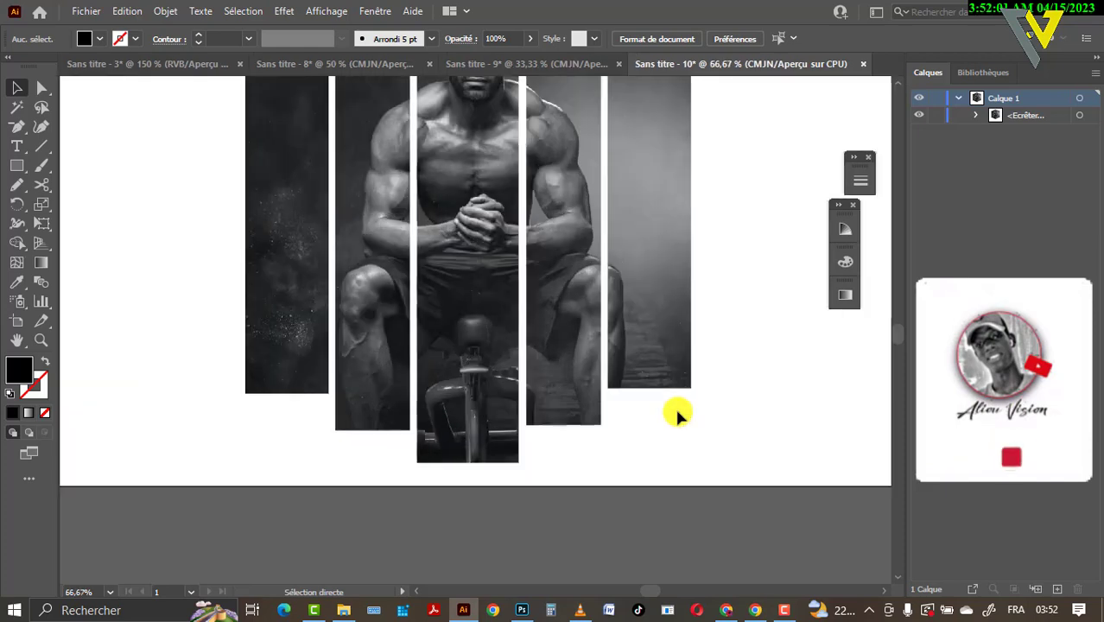
{"action": "key", "text": "ctrl+minus"}
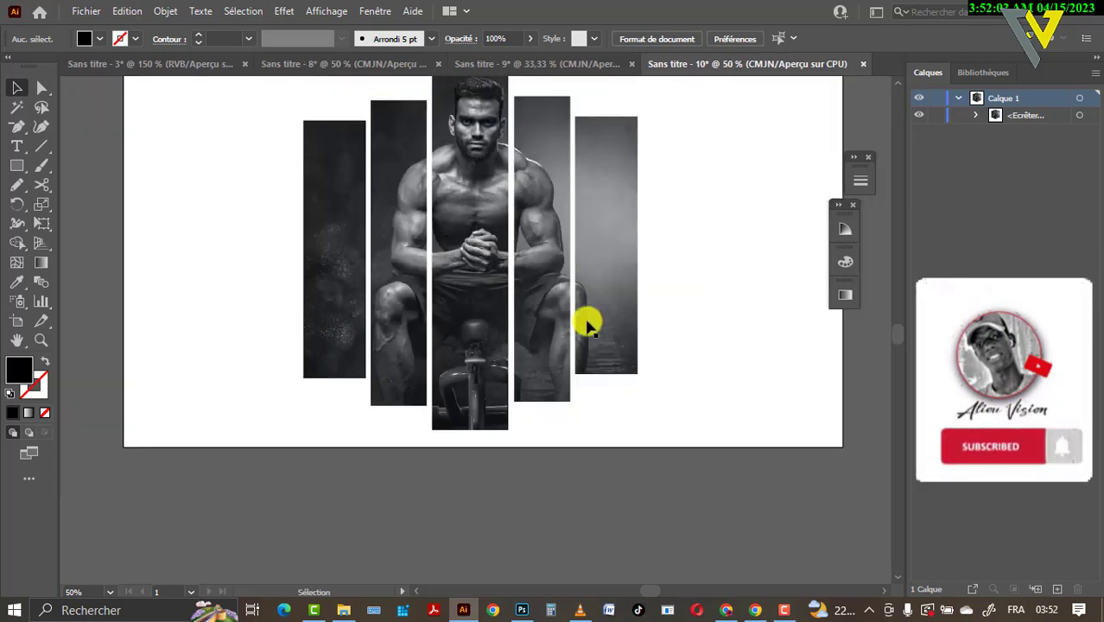
{"action": "left_click", "coordinate": [537, 265]}
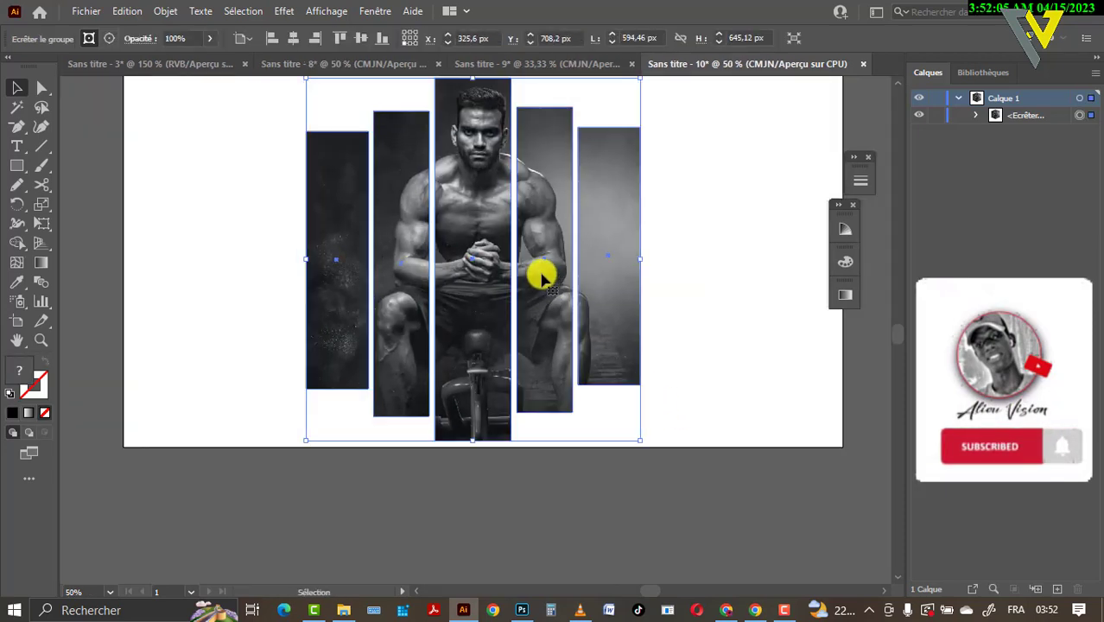
Examine the masked five-bar photo and its bar outlines at several magnifications.
{"action": "key", "text": "a"}
{"action": "key", "text": "ctrl+minus"}
{"action": "key", "text": "ctrl+plus"}
{"action": "key", "text": "ctrl+plus"}
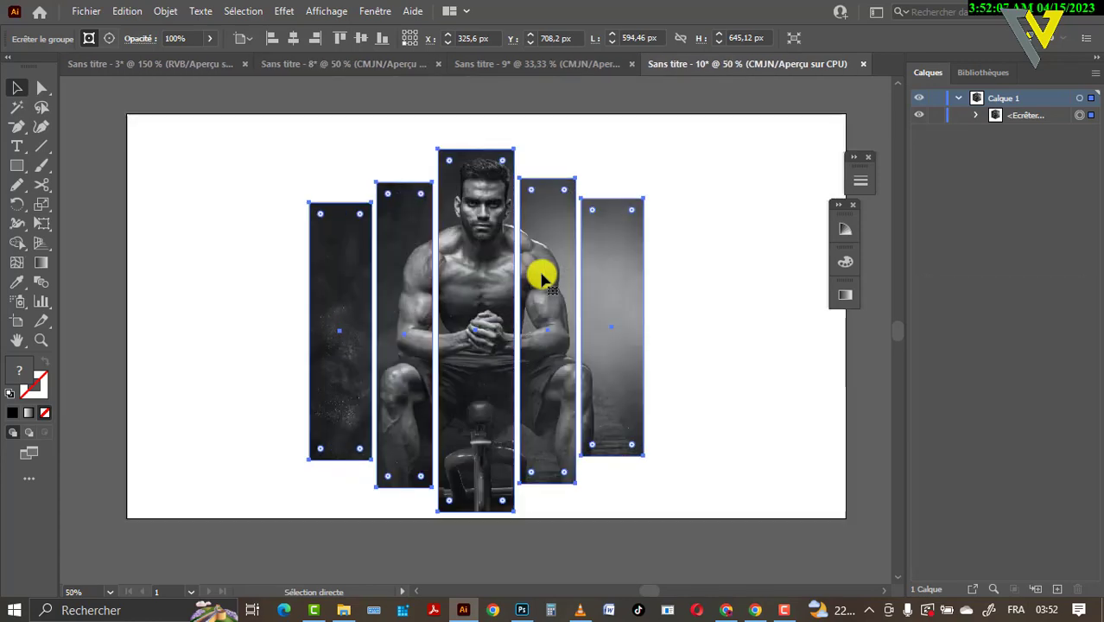
{"action": "key", "text": "ctrl+minus"}
{"action": "key", "text": "ctrl+plus"}
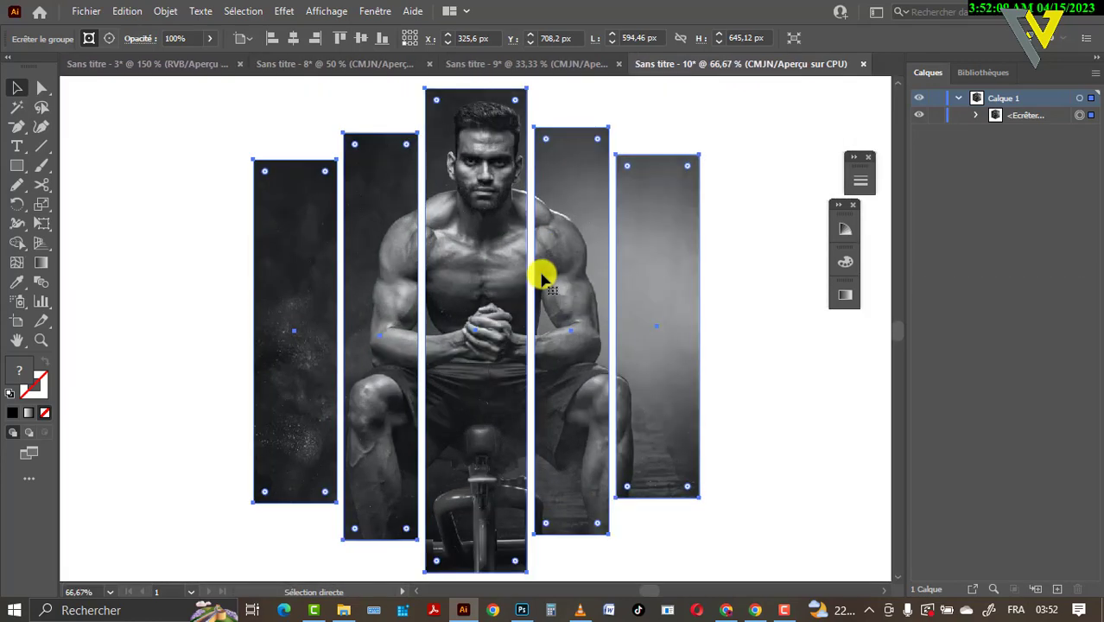
{"action": "key", "text": "ctrl+minus"}
{"action": "key", "text": "ctrl+minus"}
{"action": "key", "text": "v"}
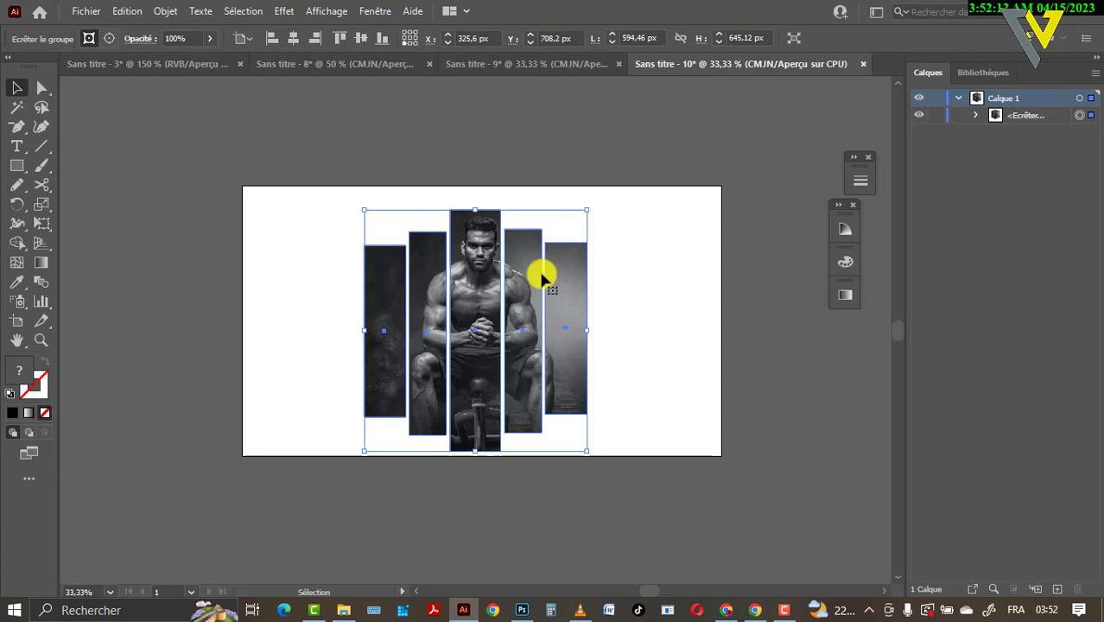
Switch to Chrome and search freepng.fr for YOUTUBE.
{"action": "left_click", "coordinate": [722, 612]}
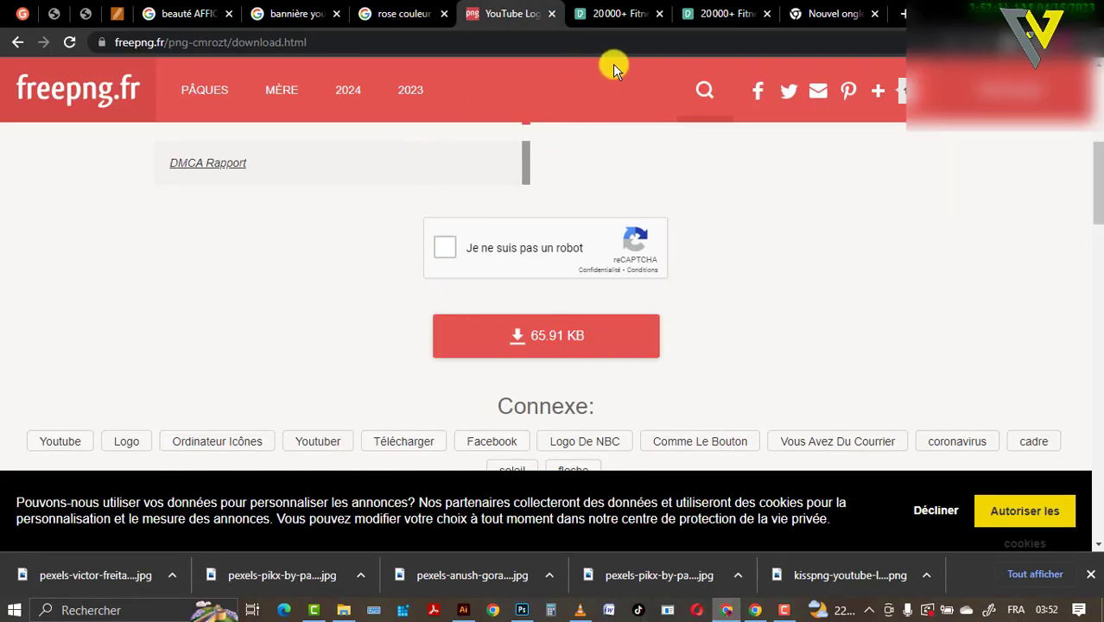
{"action": "left_click", "coordinate": [699, 93]}
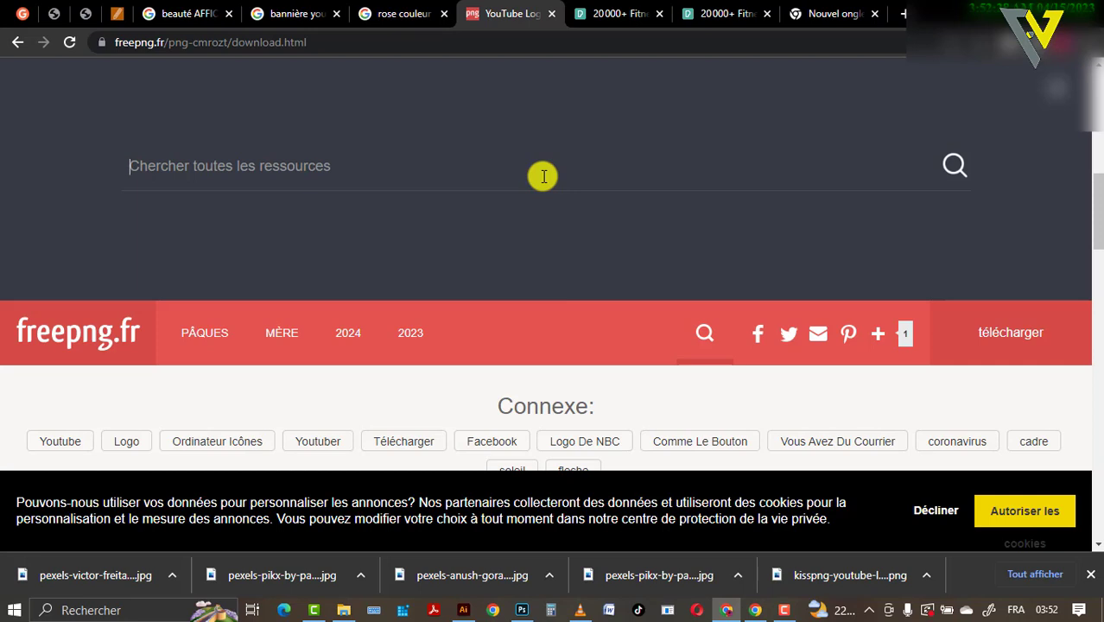
{"action": "type", "text": "YOUTUBE"}
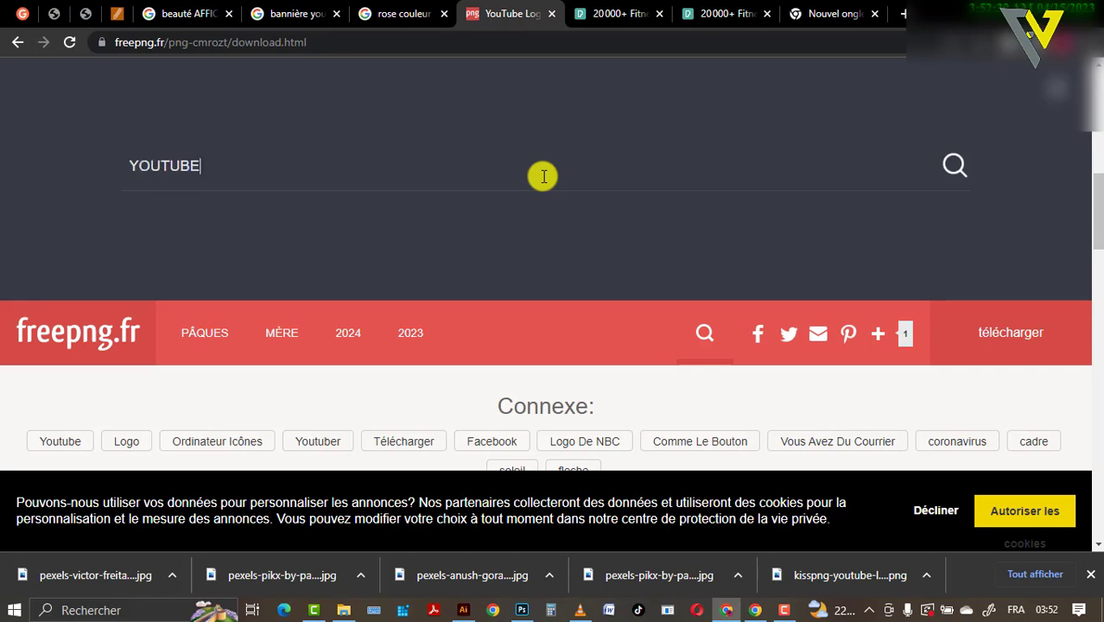
{"action": "key", "text": "Return"}
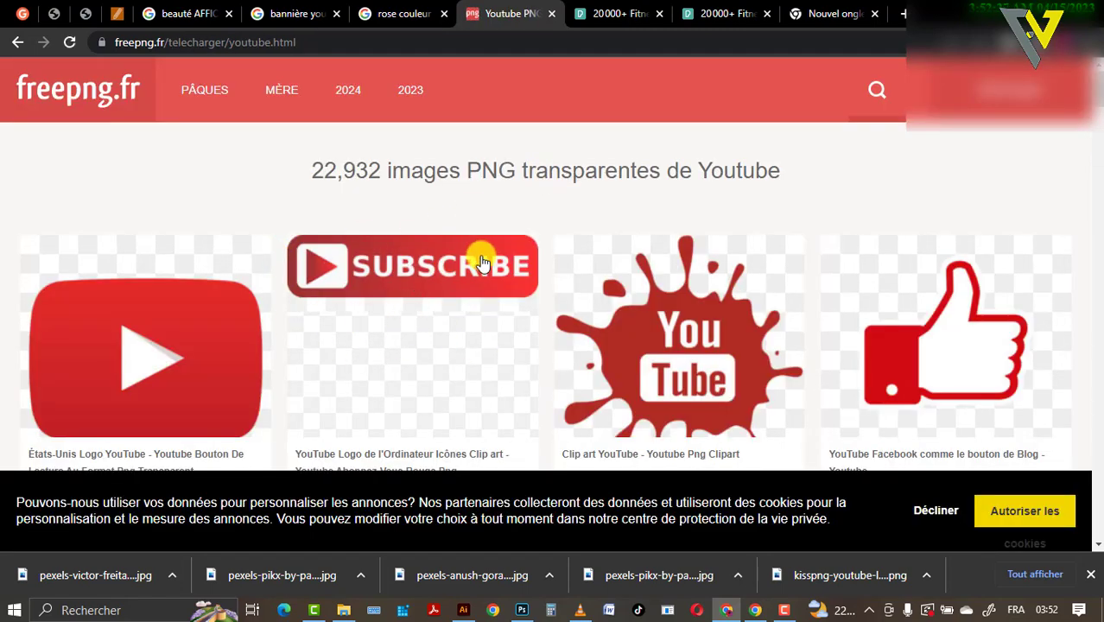
Search Google for SALON in the open blank page and show the image results.
{"action": "left_click", "coordinate": [825, 12]}
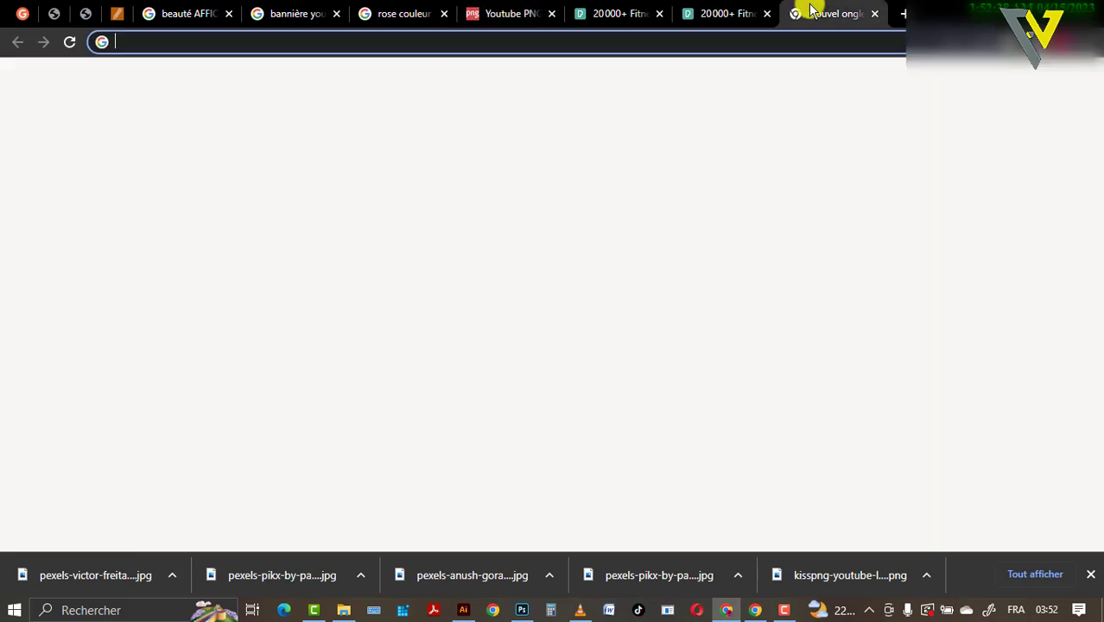
{"action": "left_click", "coordinate": [580, 306]}
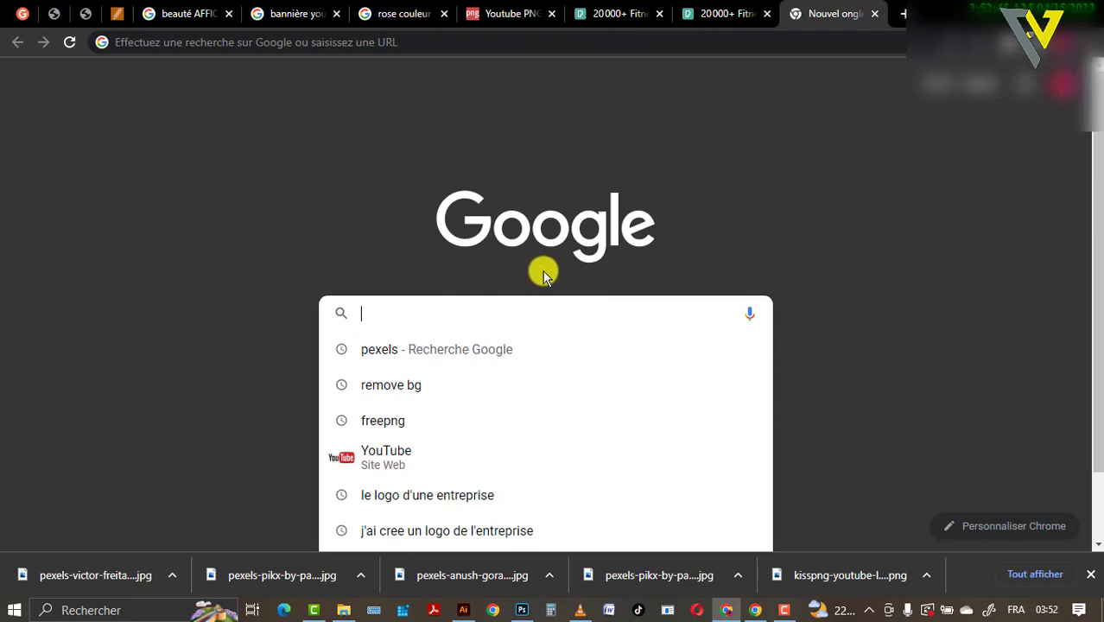
{"action": "type", "text": "SA"}
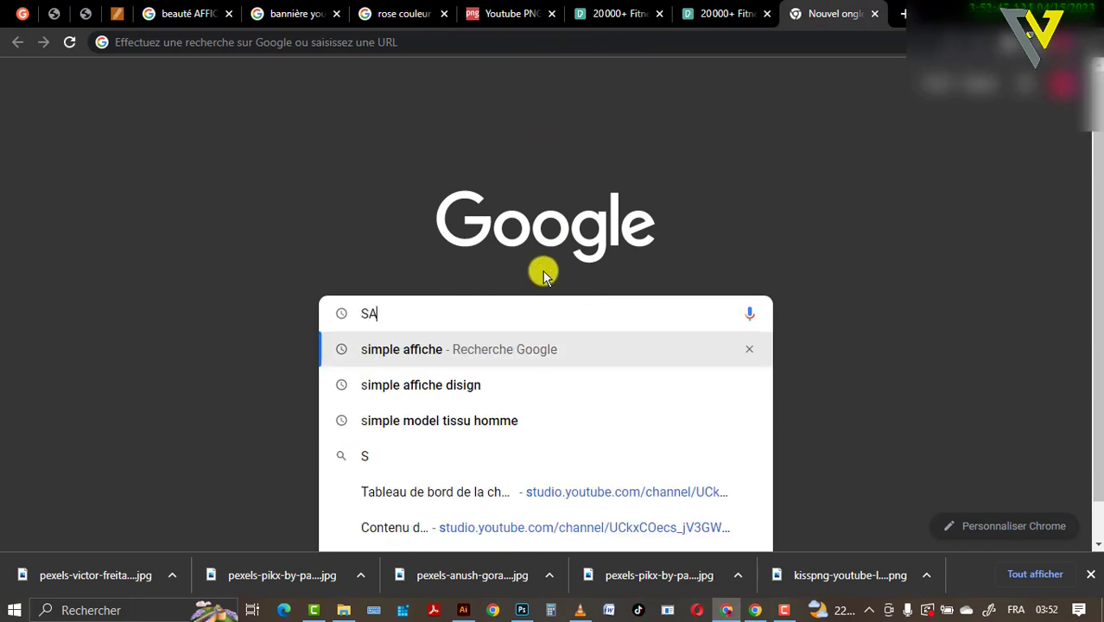
{"action": "type", "text": "LON"}
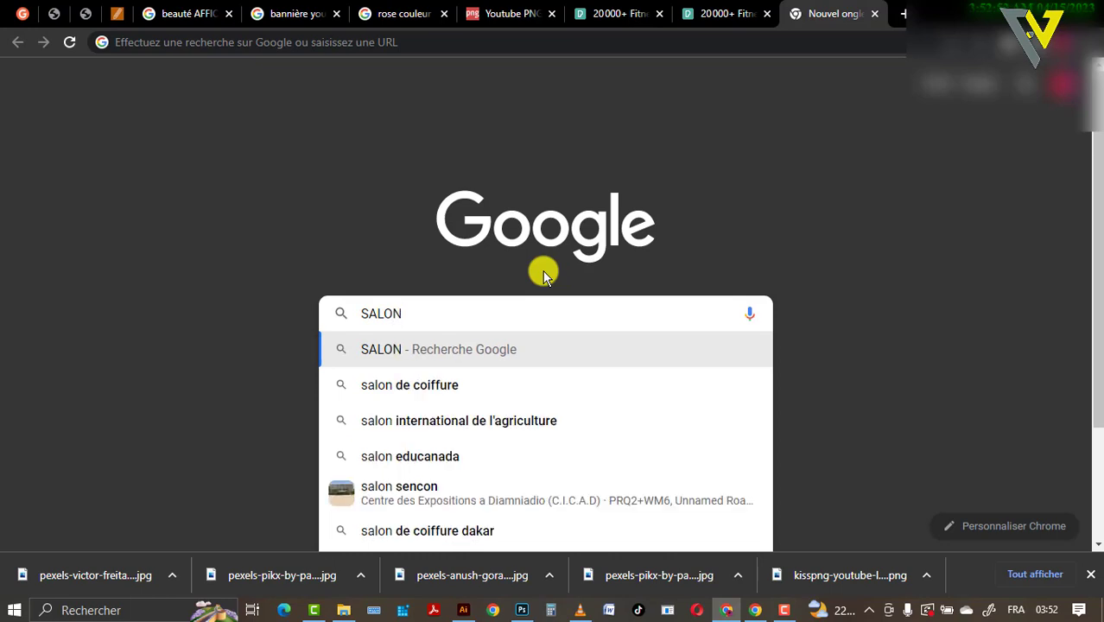
{"action": "key", "text": "Return"}
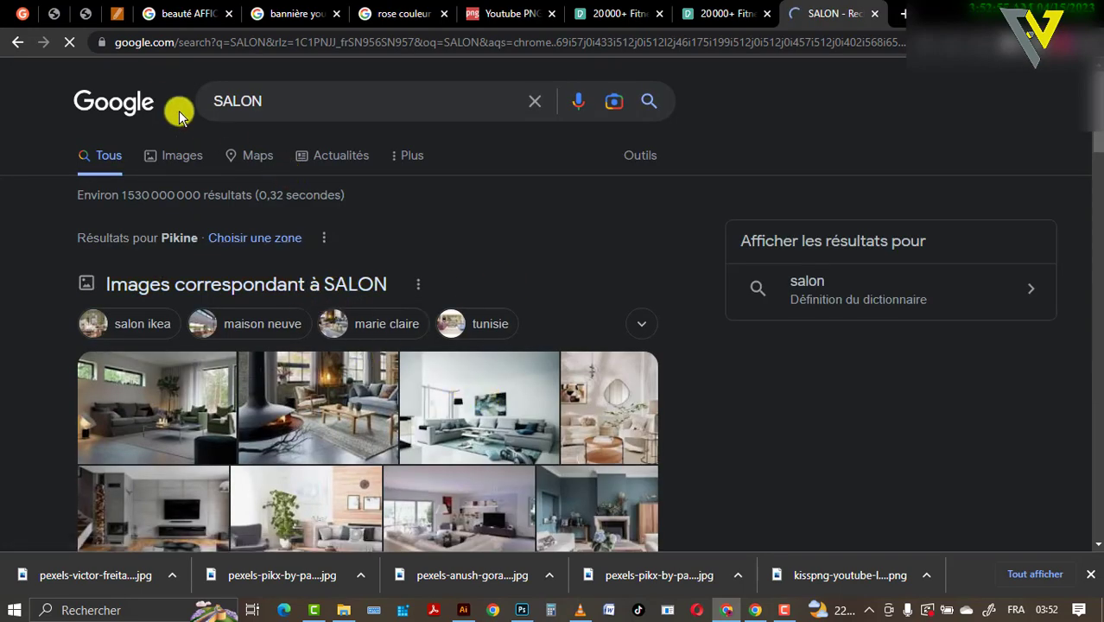
{"action": "left_click", "coordinate": [182, 168]}
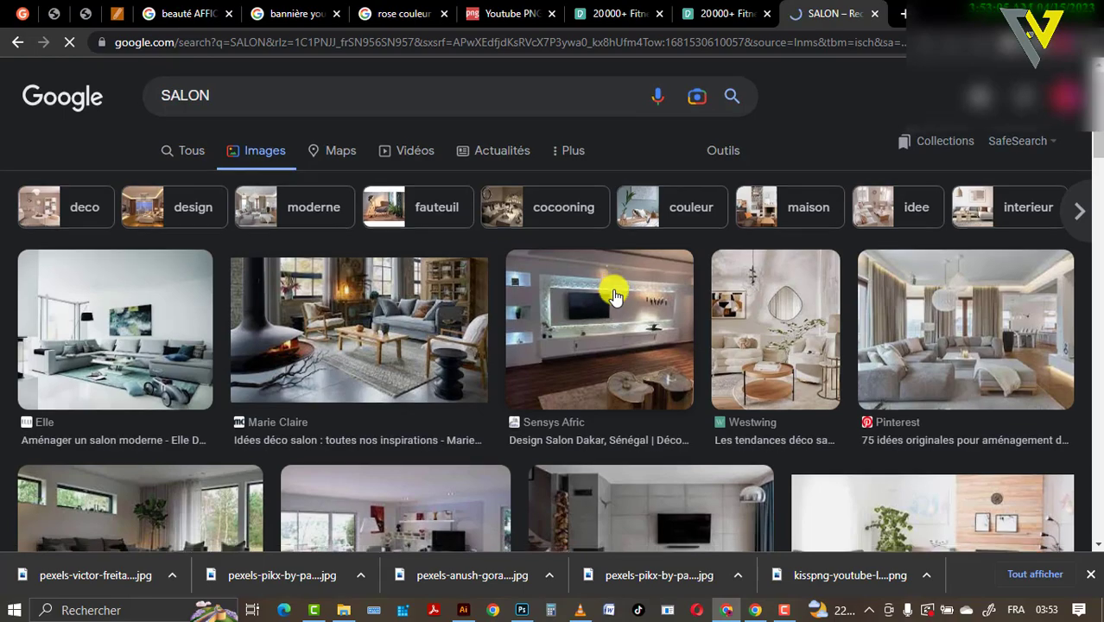
Find the Bricoleur Pro living-room picture with the pink sofa and wall clock, and copy the image.
{"action": "scroll", "coordinate": [614, 296], "scroll_direction": "down", "scroll_amount": 2}
{"action": "scroll", "coordinate": [613, 296], "scroll_direction": "down", "scroll_amount": 6}
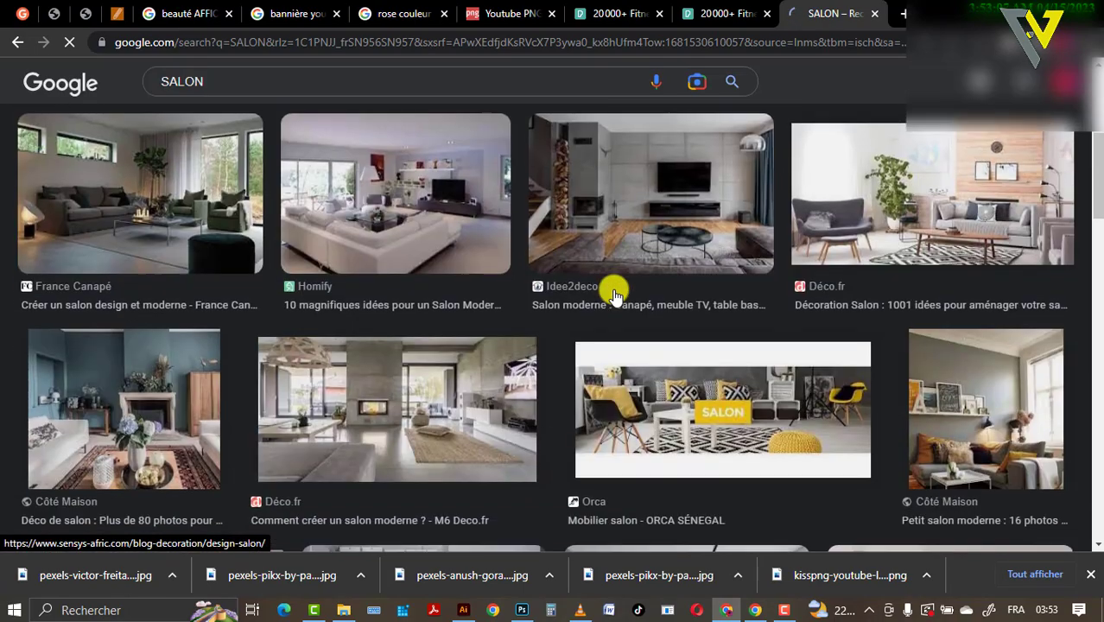
{"action": "scroll", "coordinate": [613, 296], "scroll_direction": "down", "scroll_amount": 8}
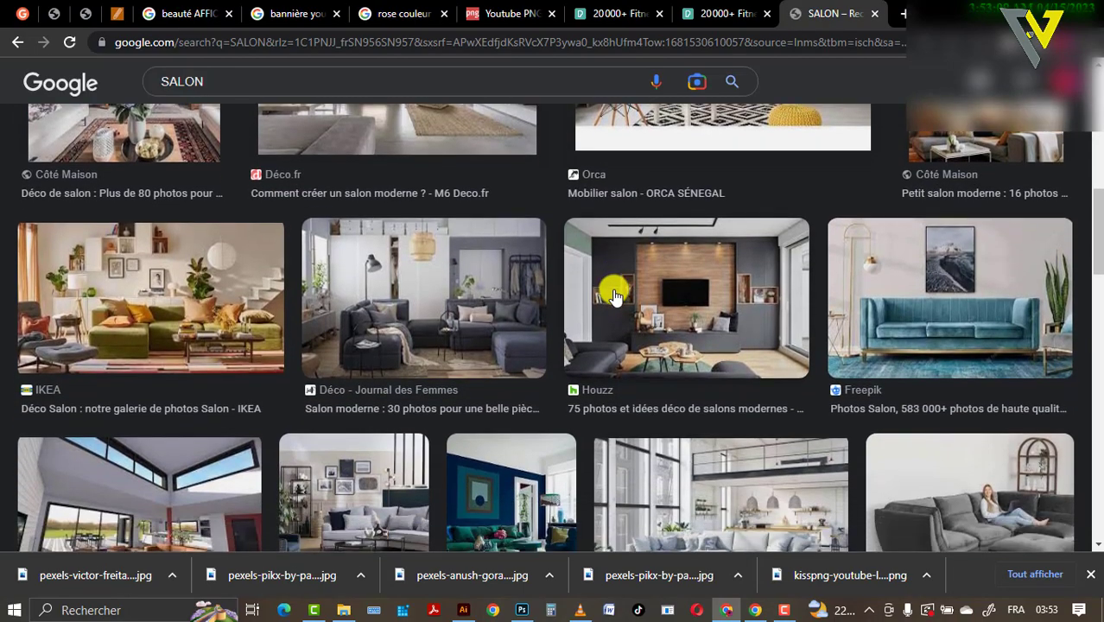
{"action": "scroll", "coordinate": [613, 296], "scroll_direction": "down", "scroll_amount": 1}
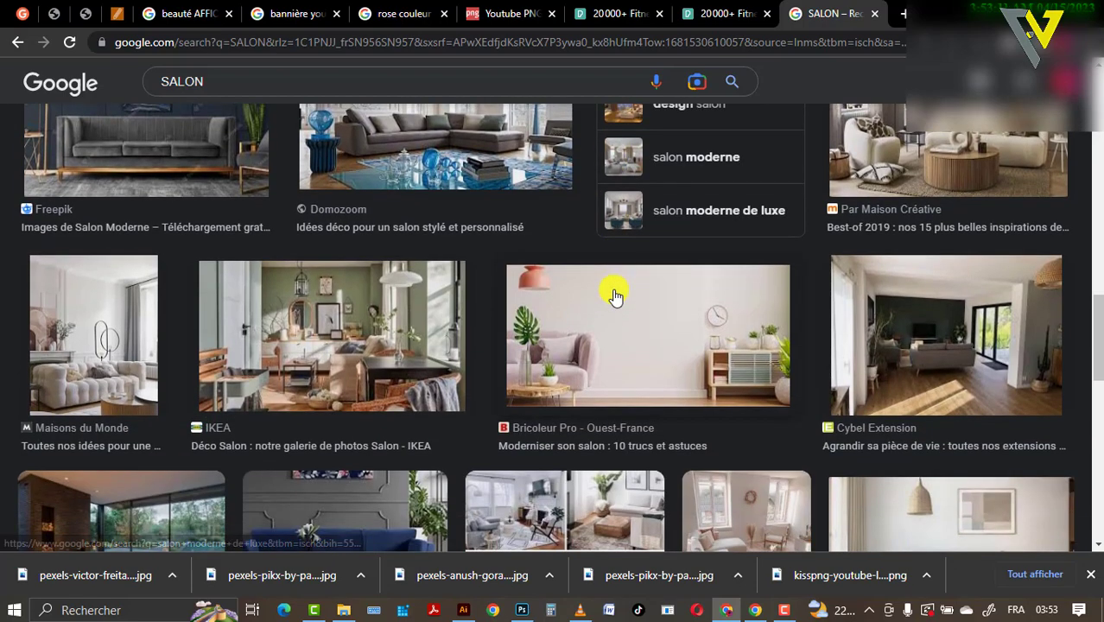
{"action": "left_click", "coordinate": [617, 301]}
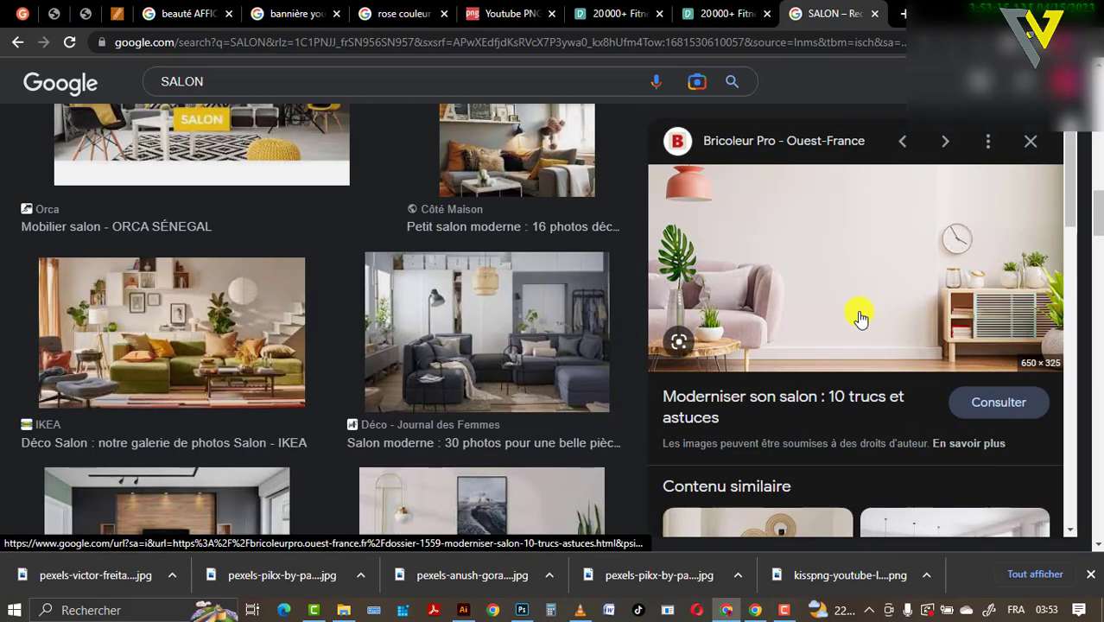
{"action": "right_click", "coordinate": [858, 314]}
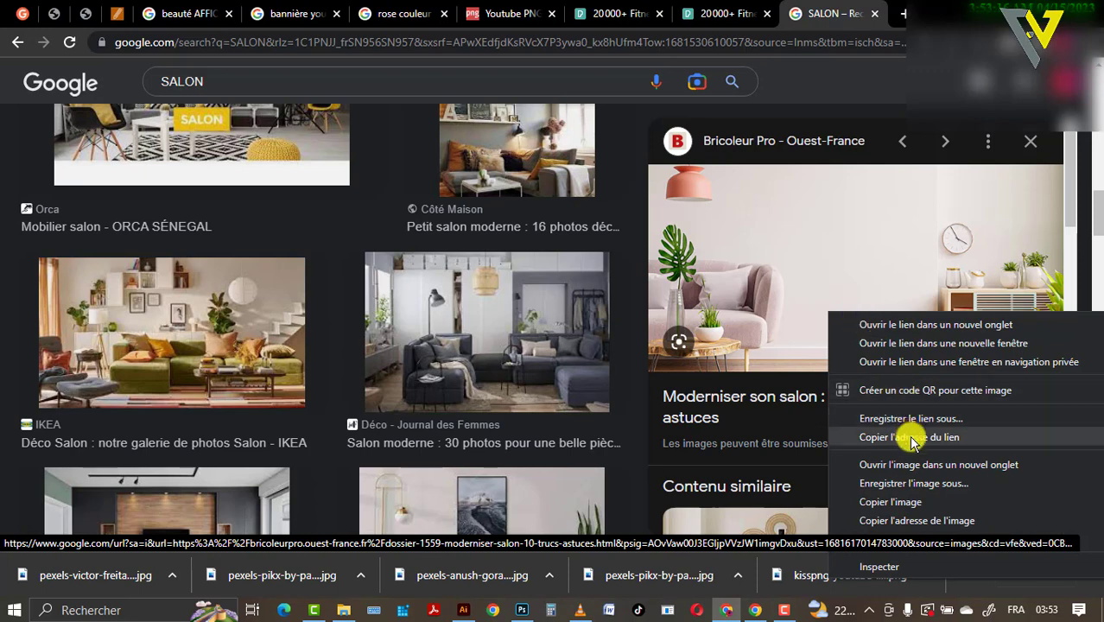
{"action": "left_click", "coordinate": [917, 501]}
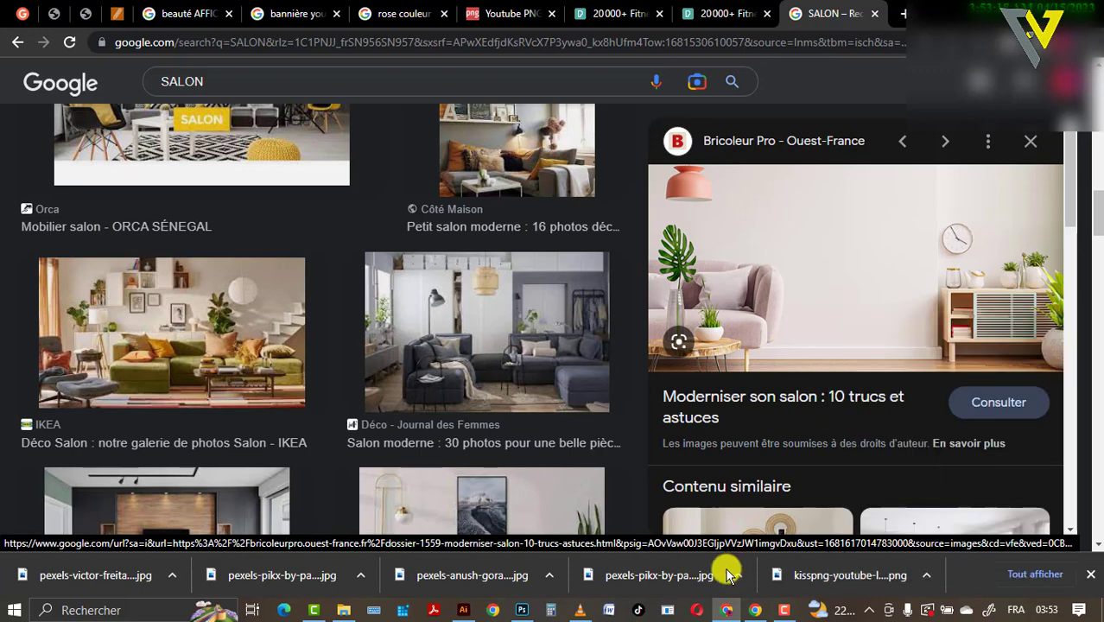
Switch to Illustrator, paste the living-room image, align it to the artboard's top-left corner and stretch it to cover the whole artboard.
{"action": "left_click", "coordinate": [463, 606]}
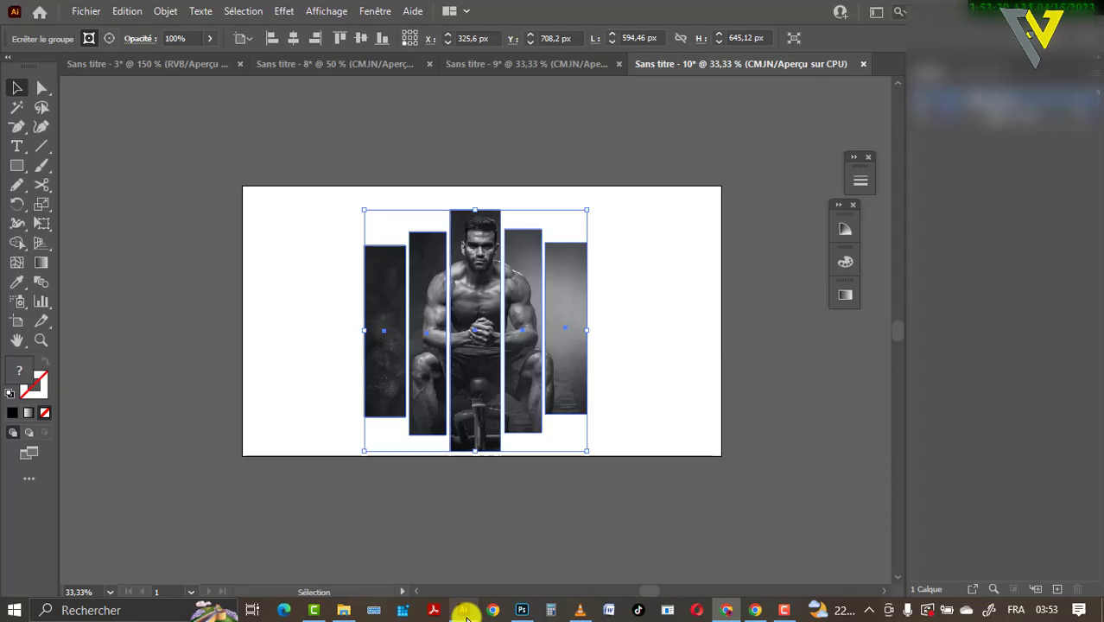
{"action": "left_click", "coordinate": [317, 369]}
{"action": "key", "text": "ctrl+v"}
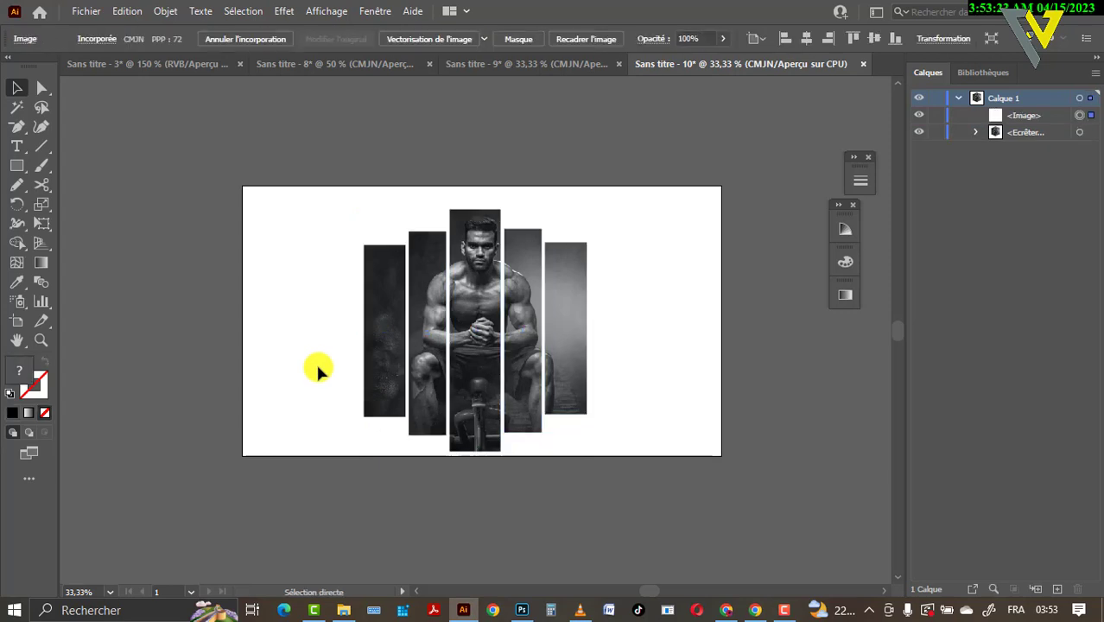
{"action": "left_click_drag", "start_coordinate": [418, 350], "coordinate": [309, 272]}
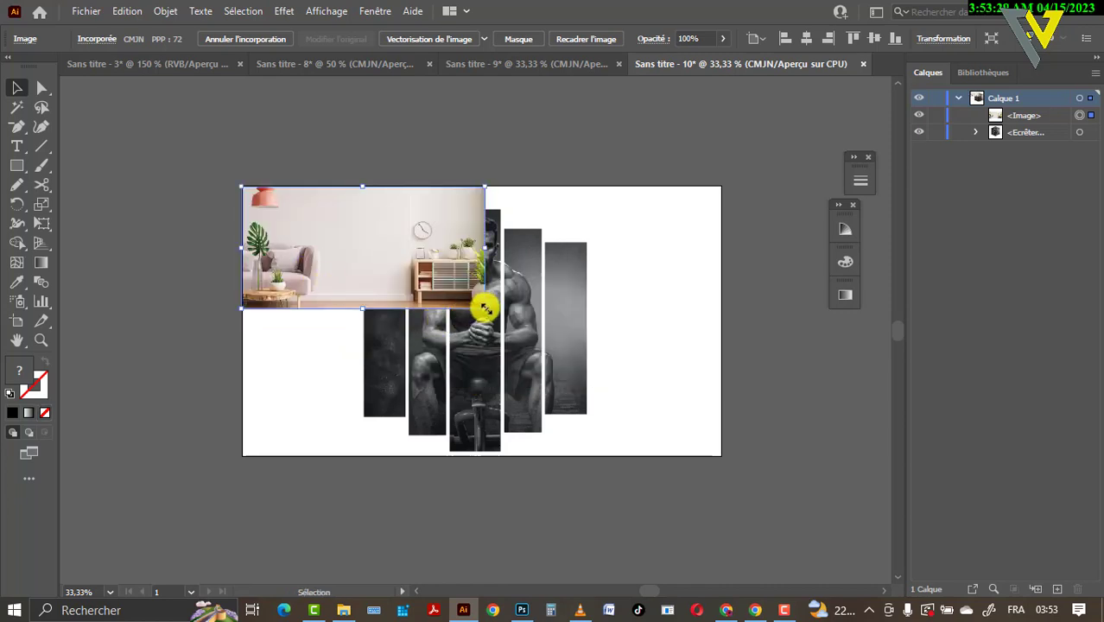
{"action": "left_click_drag", "start_coordinate": [483, 307], "coordinate": [721, 454]}
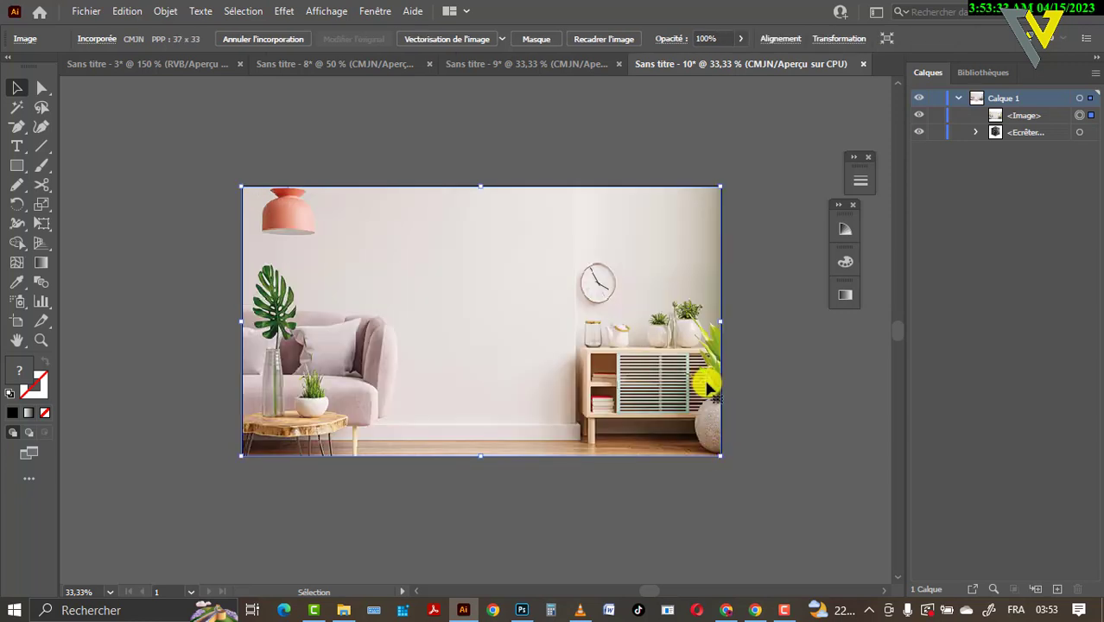
Send the living-room image to the back, behind the masked five-bar photo.
{"action": "right_click", "coordinate": [572, 313]}
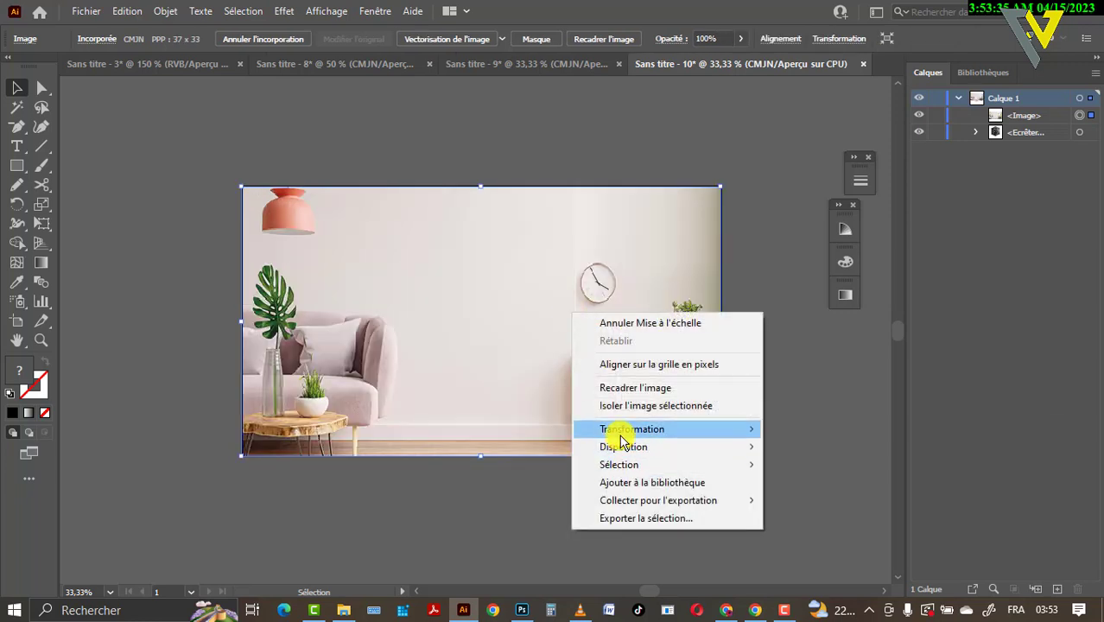
{"action": "mouse_move", "coordinate": [624, 449]}
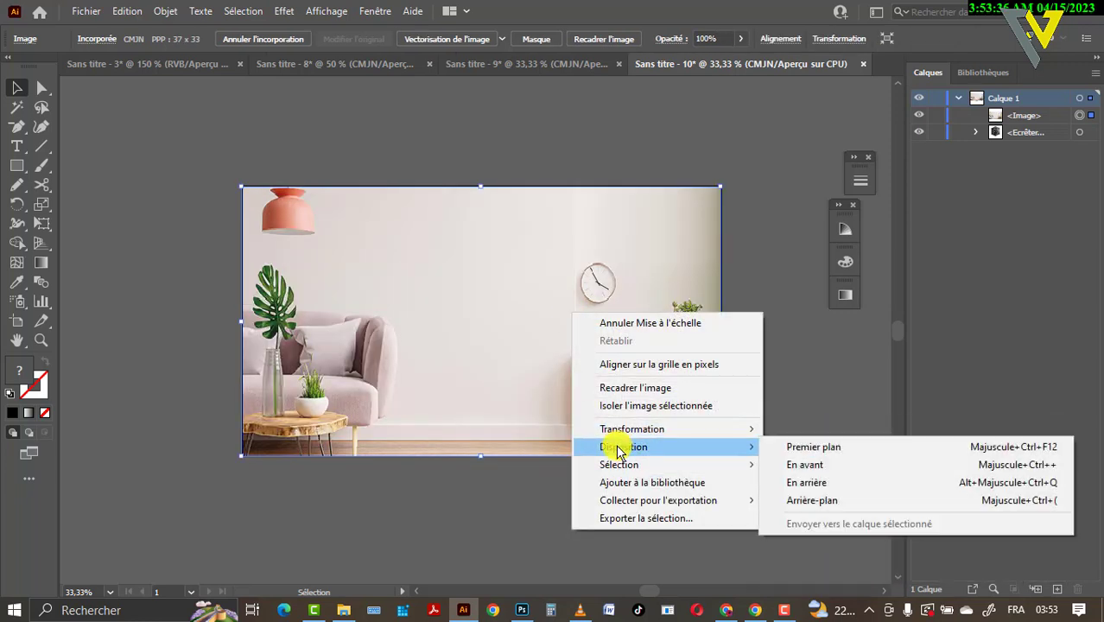
{"action": "left_click", "coordinate": [773, 500]}
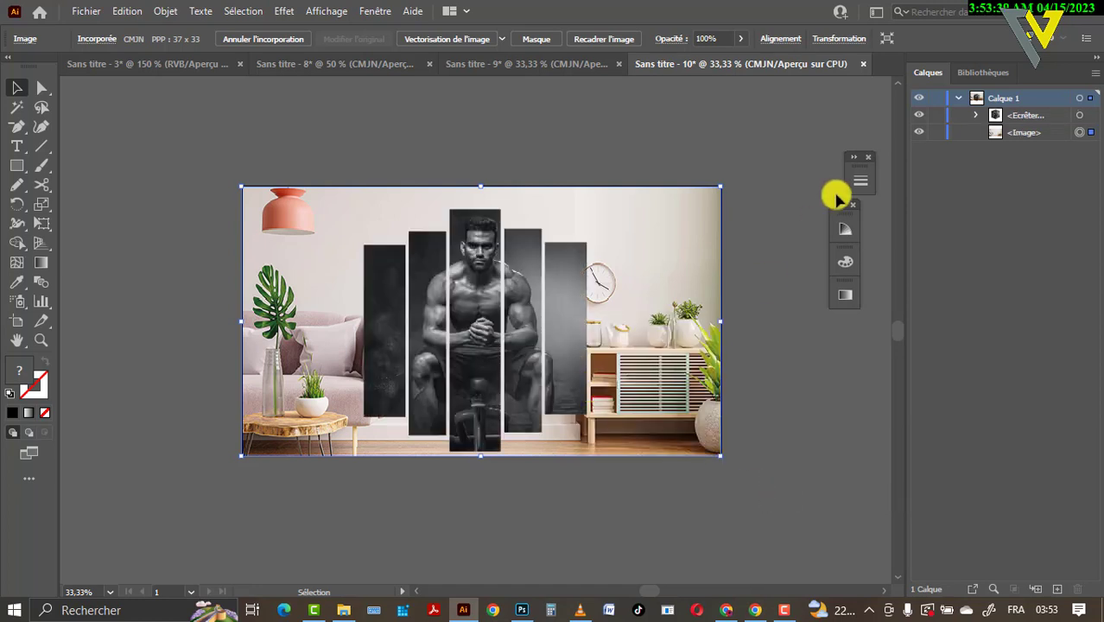
Lock the living-room image and scale the masked five-bar photo down to about 297 × 323 px.
{"action": "left_click", "coordinate": [936, 132]}
{"action": "left_click", "coordinate": [545, 290]}
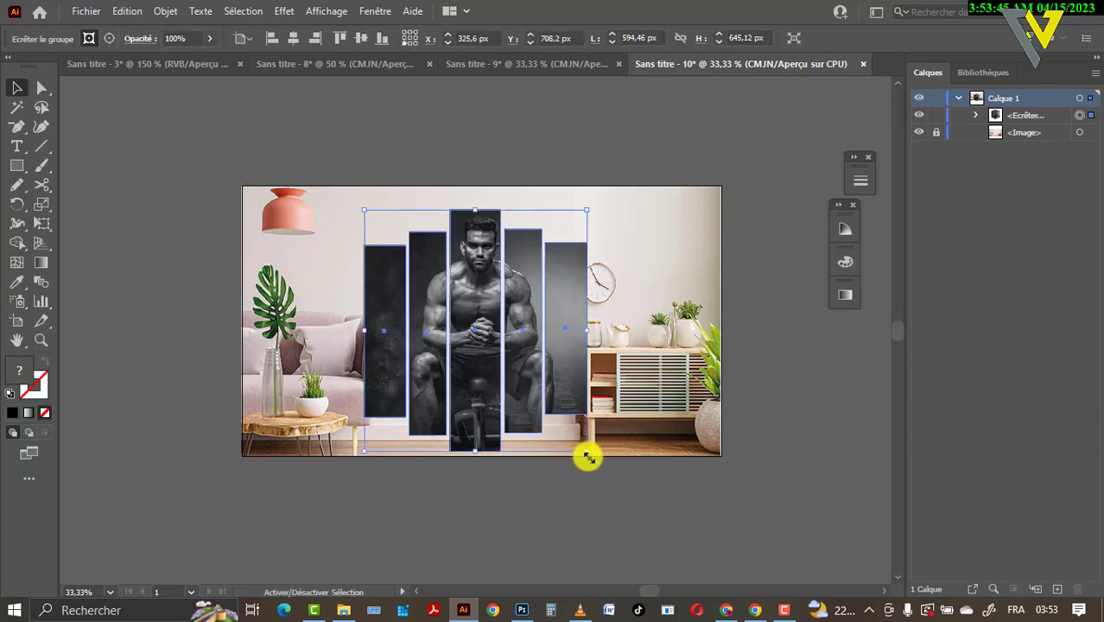
{"action": "left_click_drag", "start_coordinate": [582, 450], "coordinate": [500, 330]}
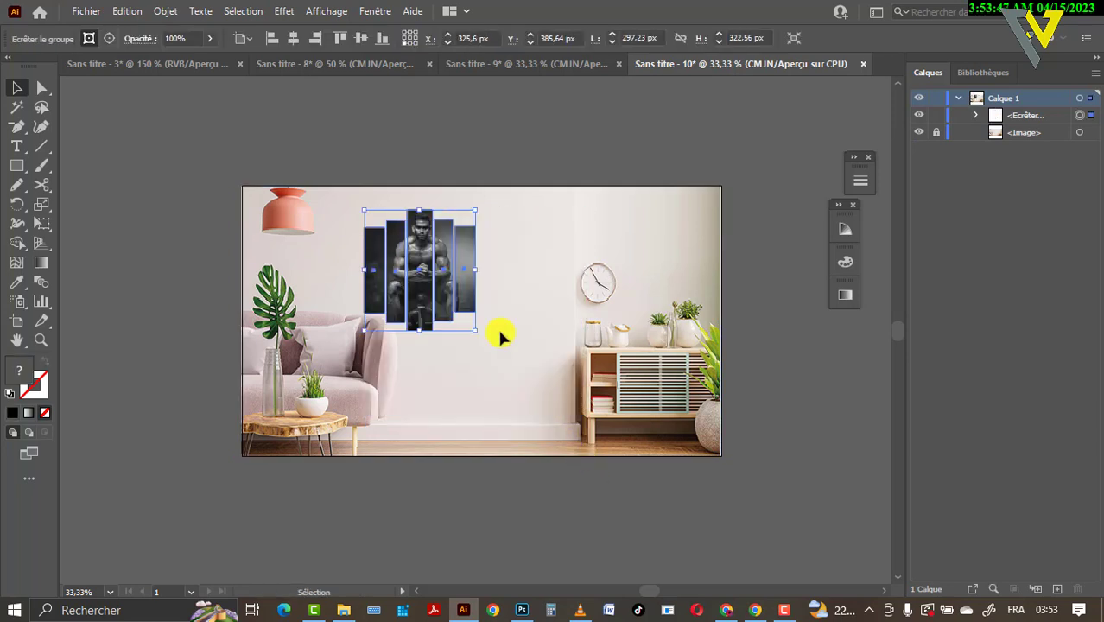
{"action": "left_click", "coordinate": [500, 298]}
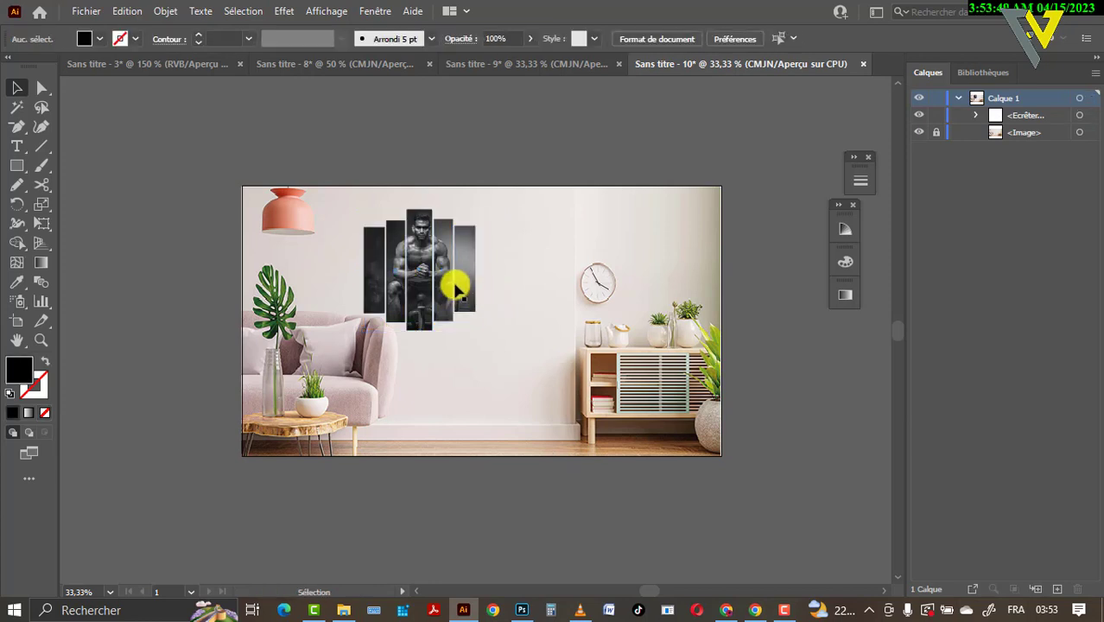
Place the five-bar photo on the wall between the lamp and the clock, scaled to about 255 × 277 px.
{"action": "mouse_move", "coordinate": [461, 289]}
{"action": "left_mouse_down"}
{"action": "mouse_move", "coordinate": [485, 269]}
{"action": "mouse_move", "coordinate": [478, 278]}
{"action": "left_mouse_up"}
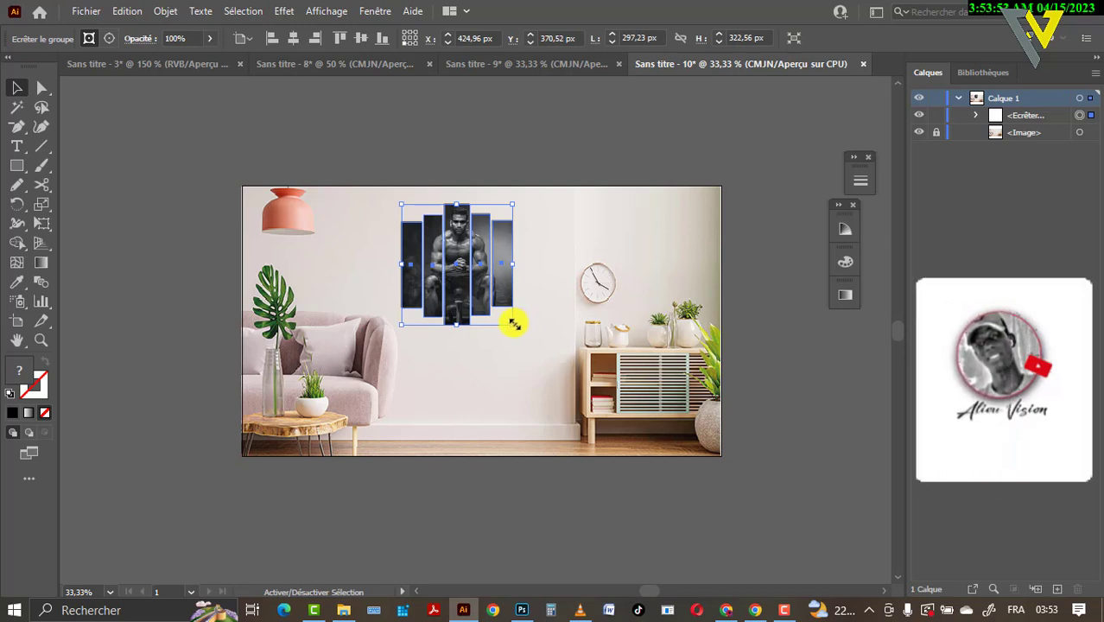
{"action": "left_click_drag", "start_coordinate": [512, 322], "coordinate": [487, 282]}
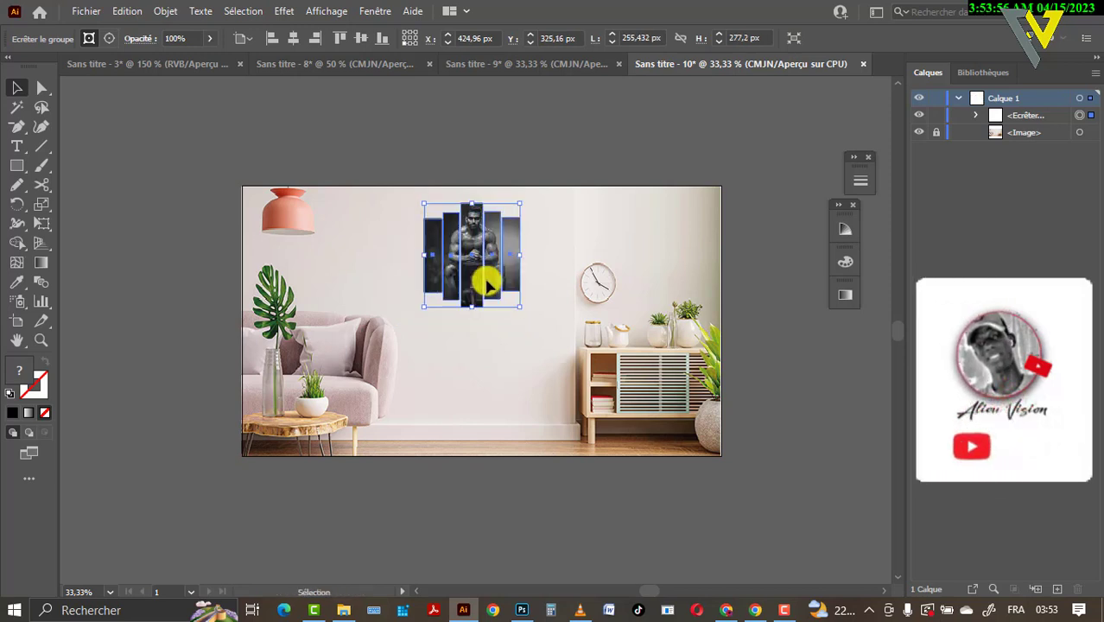
{"action": "left_click", "coordinate": [510, 343]}
{"action": "left_click", "coordinate": [501, 271]}
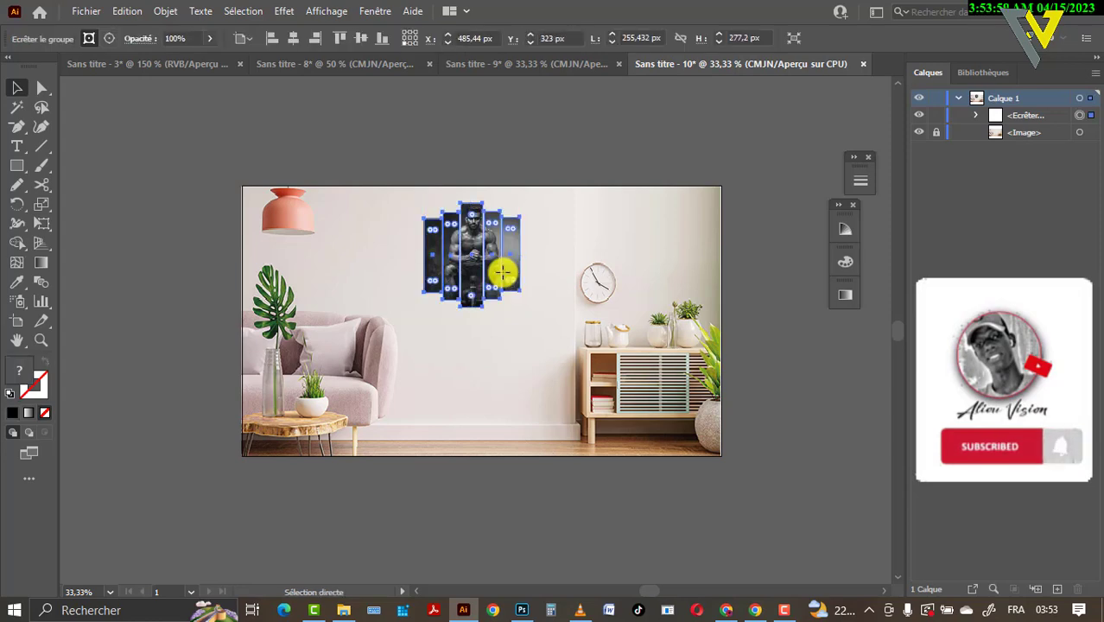
Examine the five masked photo bars up close and against the living-room wall.
{"action": "key", "text": "ctrl+plus"}
{"action": "key", "text": "ctrl+plus"}
{"action": "key", "text": "ctrl+plus"}
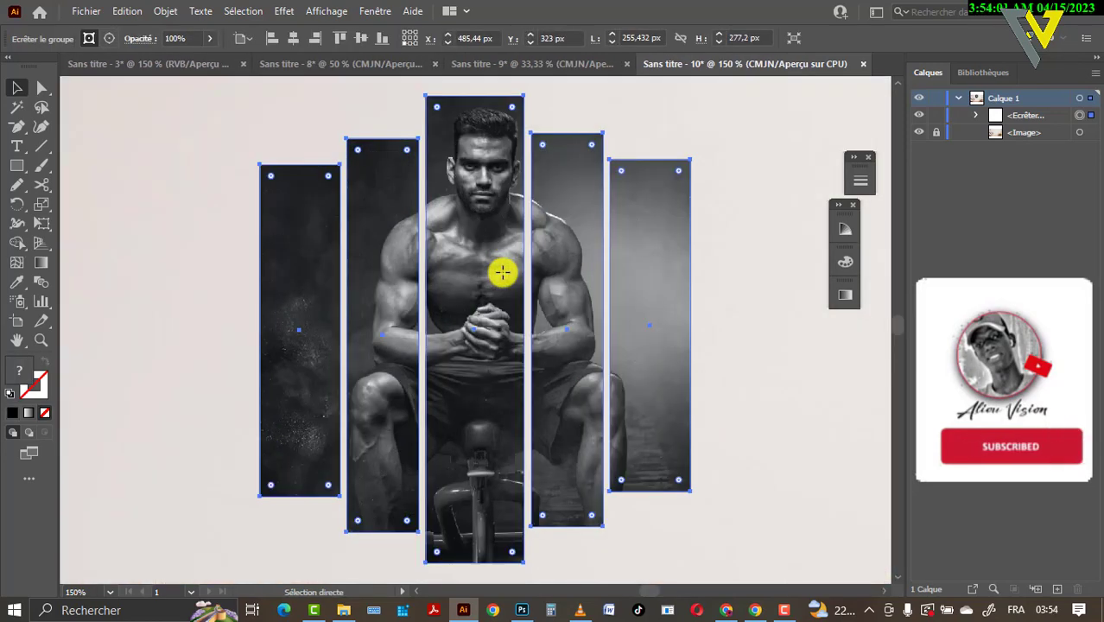
{"action": "left_click", "coordinate": [731, 310]}
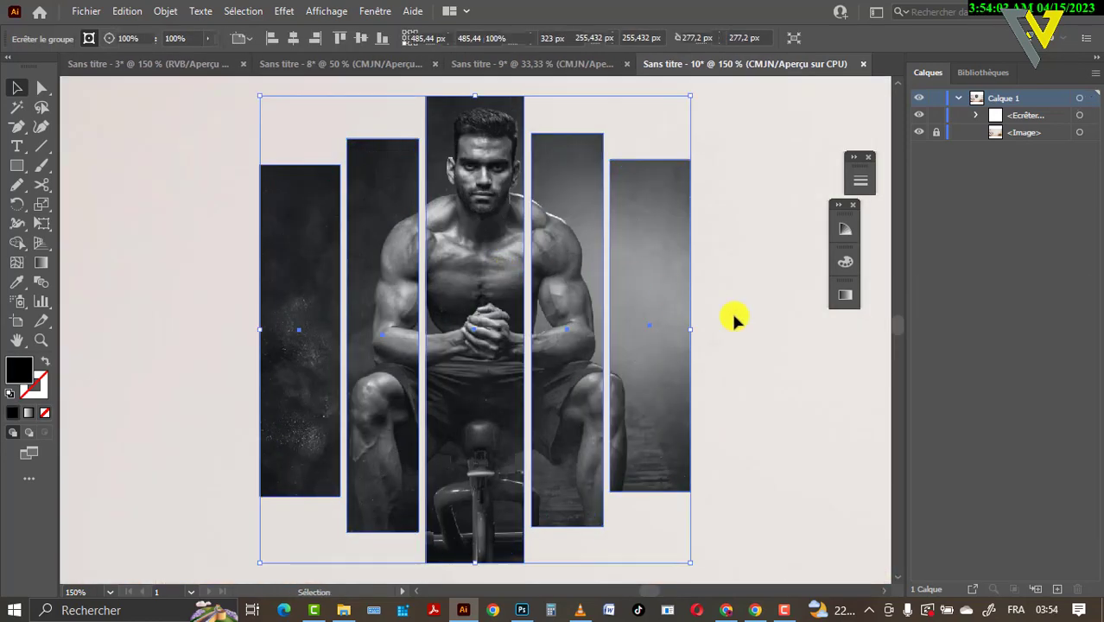
{"action": "left_click", "coordinate": [629, 384]}
{"action": "key", "text": "ctrl+minus"}
{"action": "key", "text": "ctrl+minus"}
{"action": "key", "text": "ctrl+minus"}
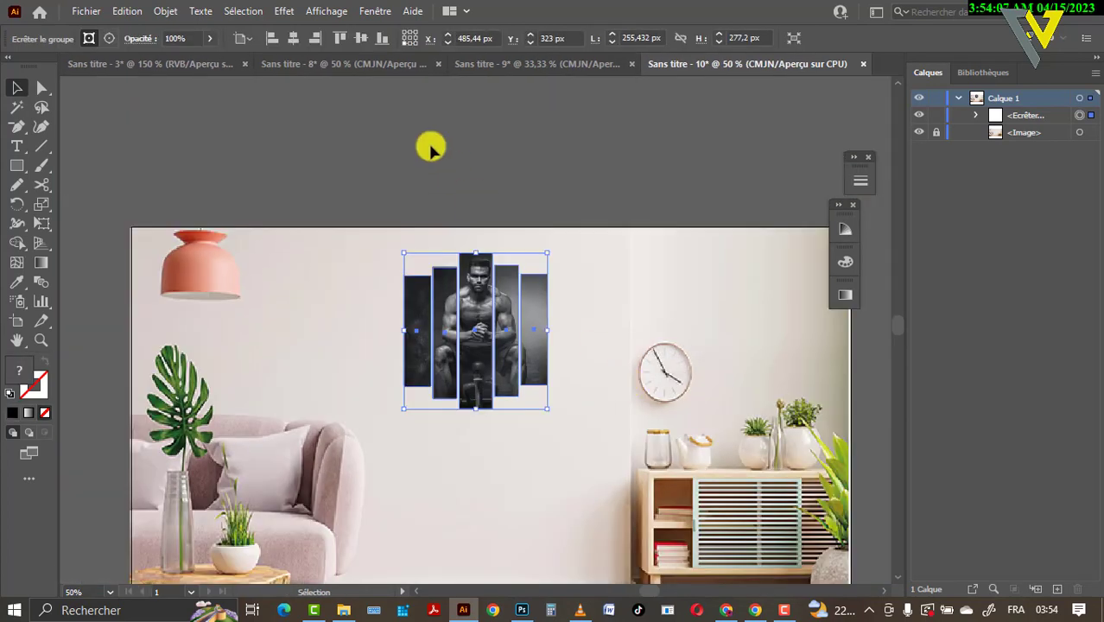
Try slightly rounding the corners of all the bars in the clipping mask.
{"action": "key", "text": "ctrl+plus"}
{"action": "key", "text": "ctrl+plus"}
{"action": "key", "text": "ctrl+plus"}
{"action": "key", "text": "ctrl+plus"}
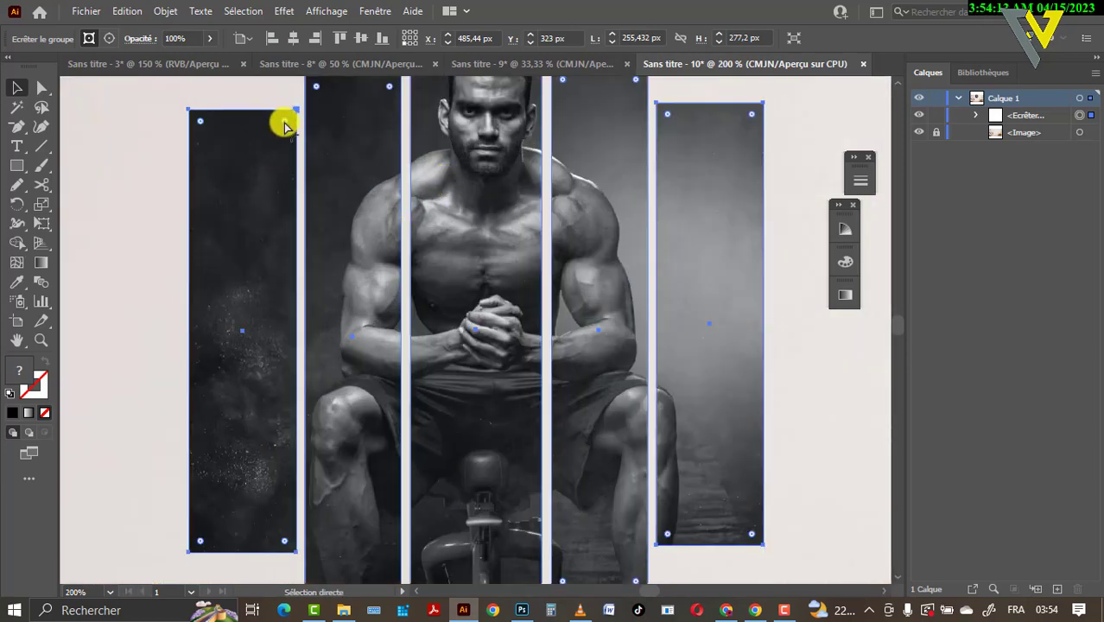
{"action": "left_click_drag", "start_coordinate": [285, 126], "coordinate": [278, 131]}
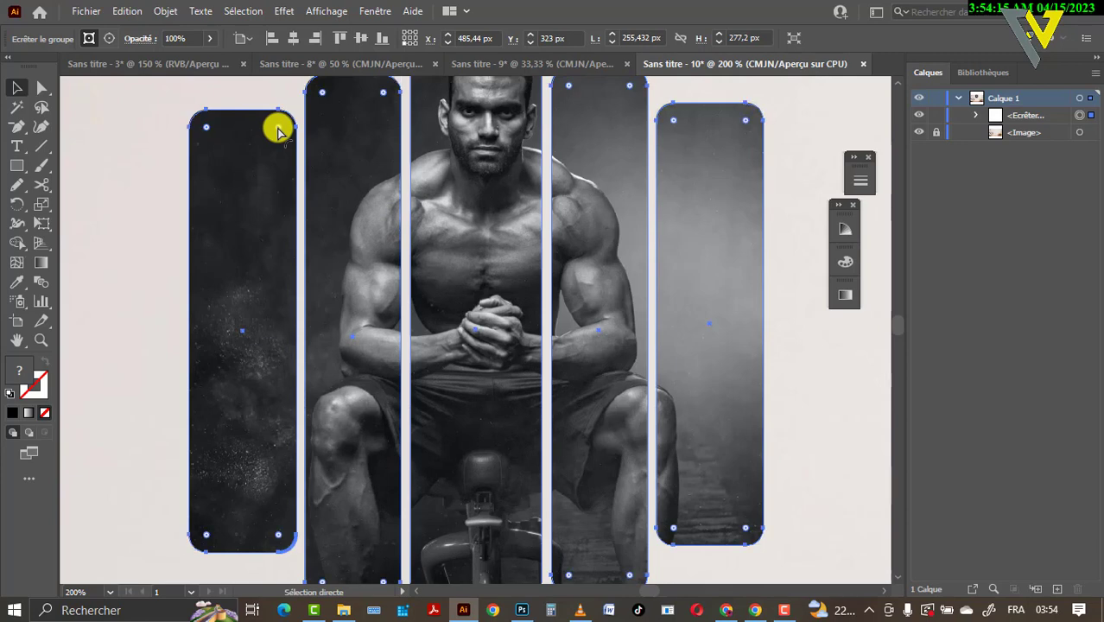
{"action": "key", "text": "ctrl+minus"}
{"action": "key", "text": "ctrl+minus"}
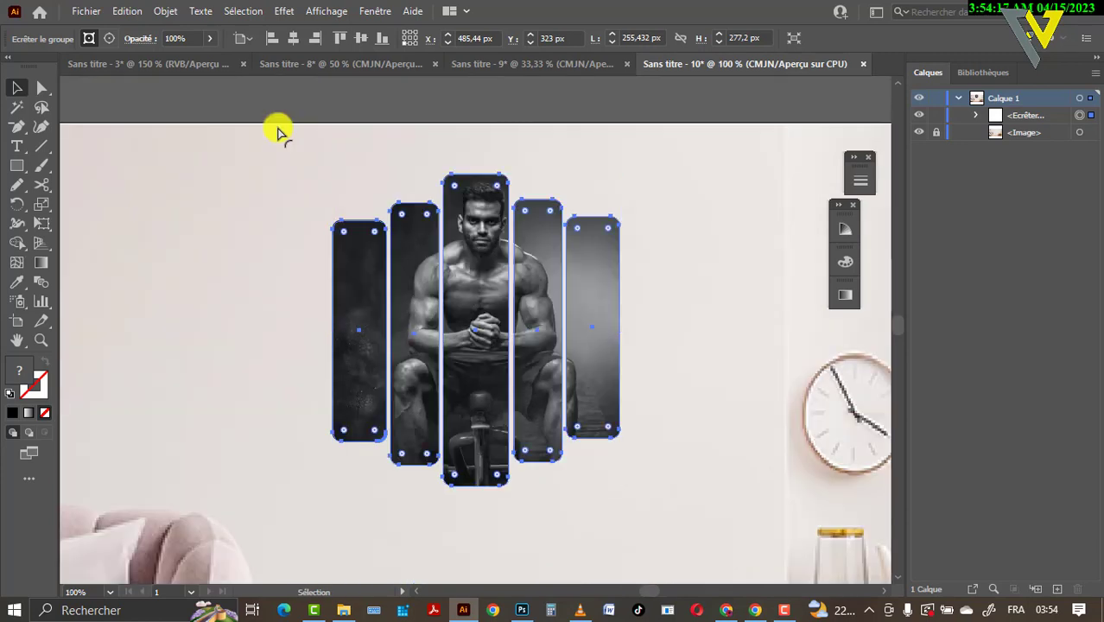
{"action": "key", "text": "a"}
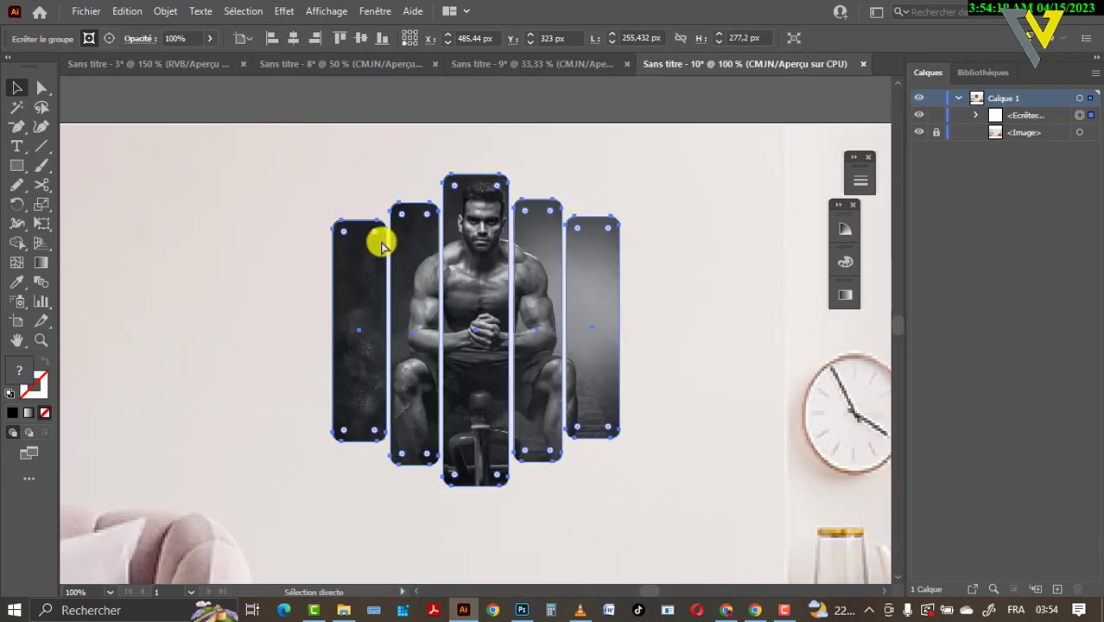
{"action": "key", "text": "v"}
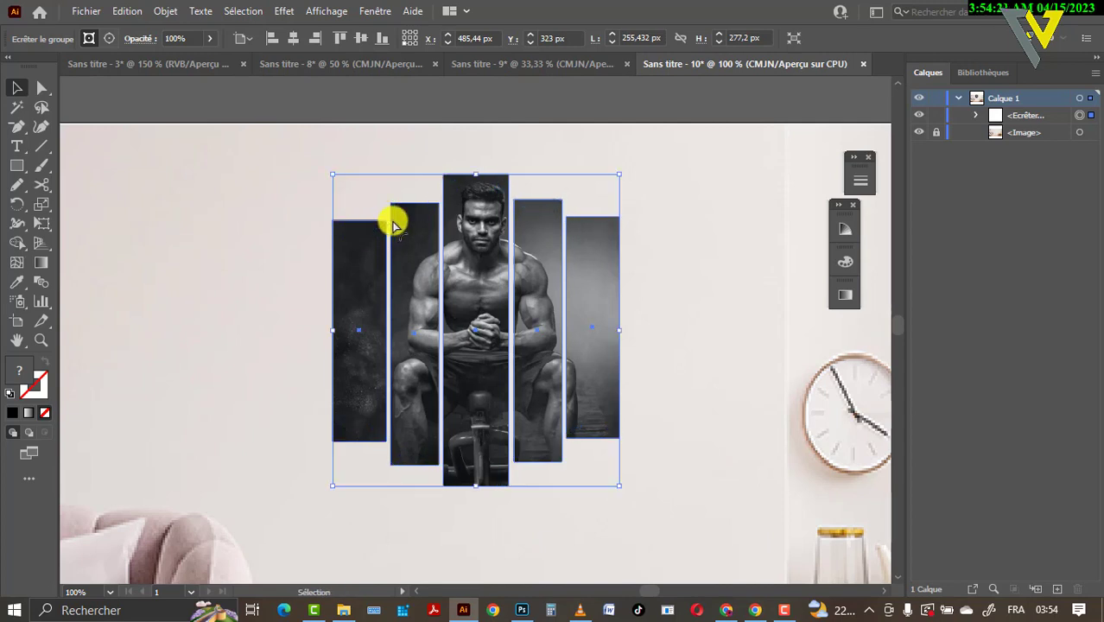
Round the corners of all five photo bars together with the live corner widgets, then deselect the group.
{"action": "key", "text": "a"}
{"action": "left_click_drag", "start_coordinate": [374, 231], "coordinate": [371, 236]}
{"action": "key", "text": "v"}
{"action": "left_click", "coordinate": [243, 253]}
{"action": "left_click", "coordinate": [243, 251]}
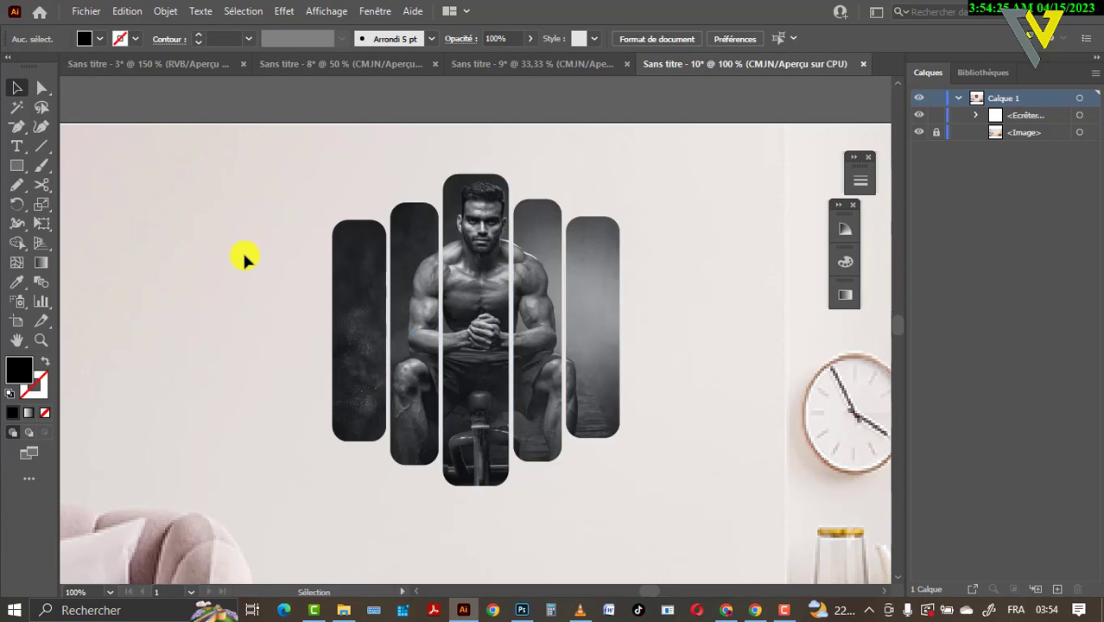
Add a drop shadow effect to the five-bar group with its blur (Atténuation) set to 2 px.
{"action": "left_click", "coordinate": [443, 380]}
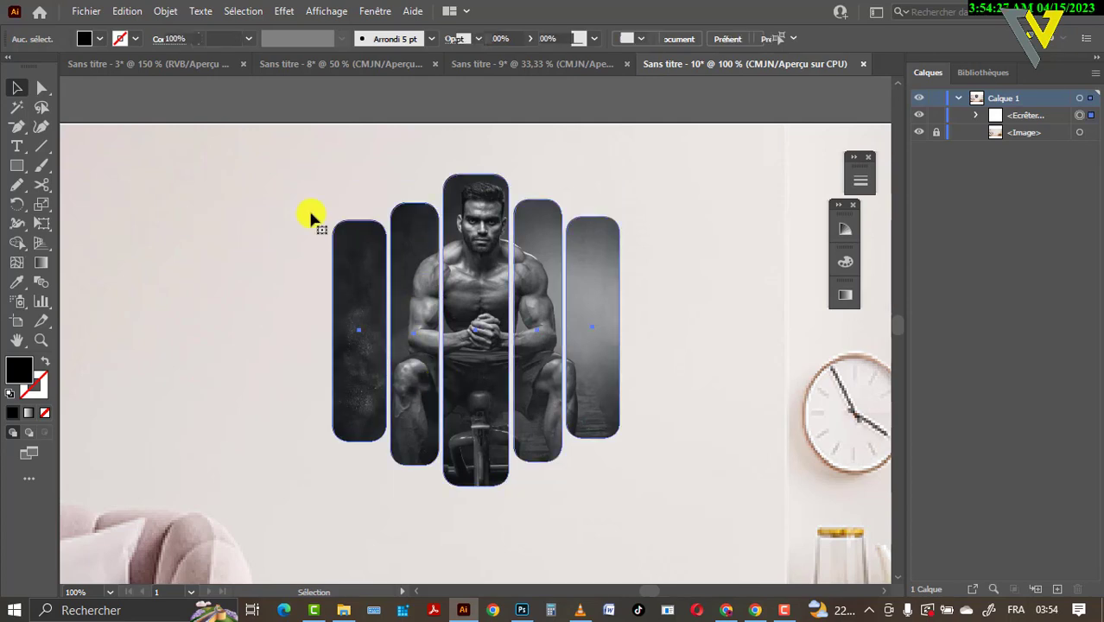
{"action": "left_click", "coordinate": [285, 10]}
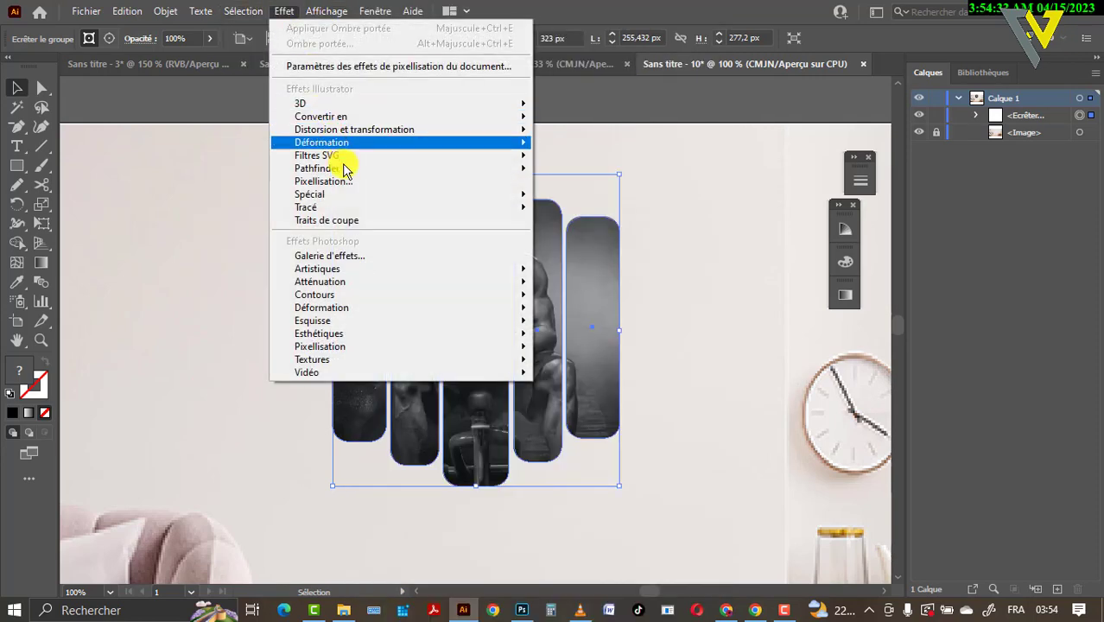
{"action": "mouse_move", "coordinate": [351, 197]}
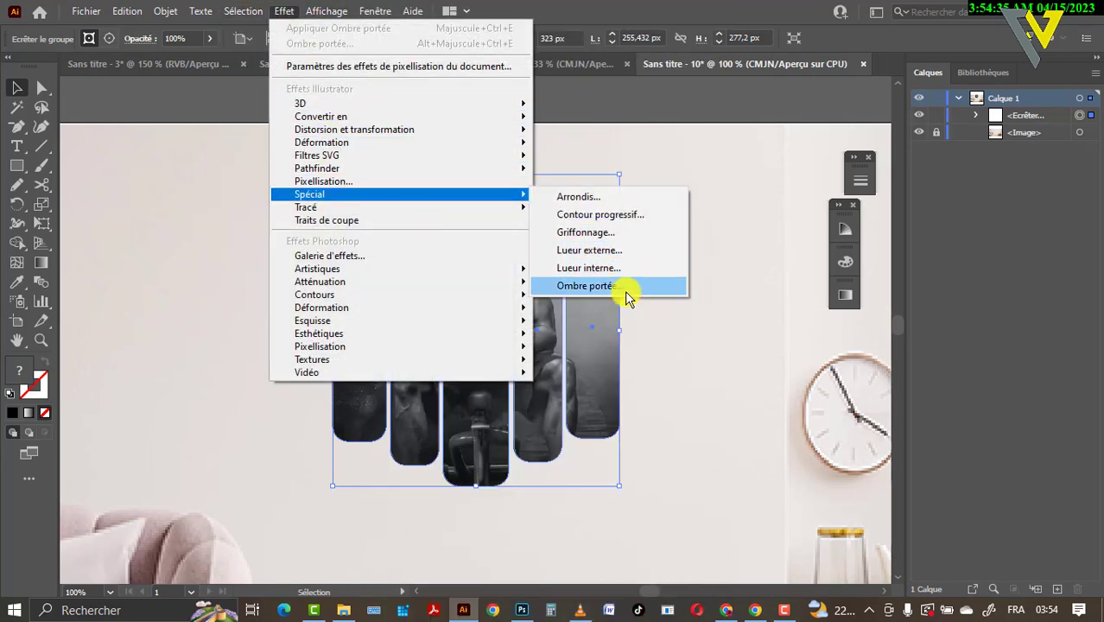
{"action": "left_click", "coordinate": [587, 286]}
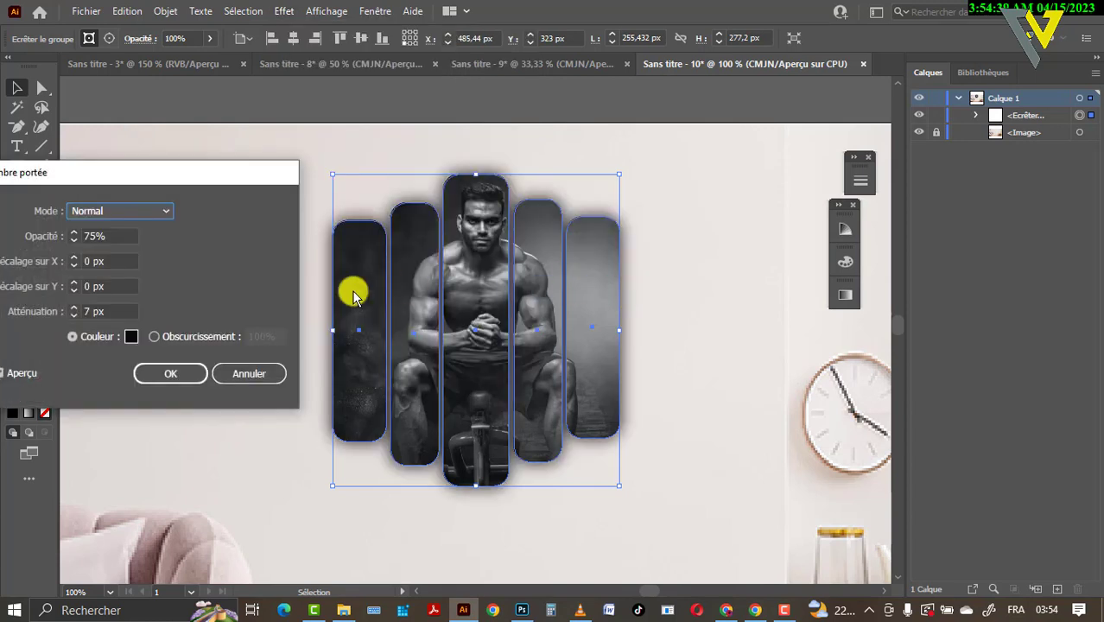
{"action": "left_click", "coordinate": [80, 312]}
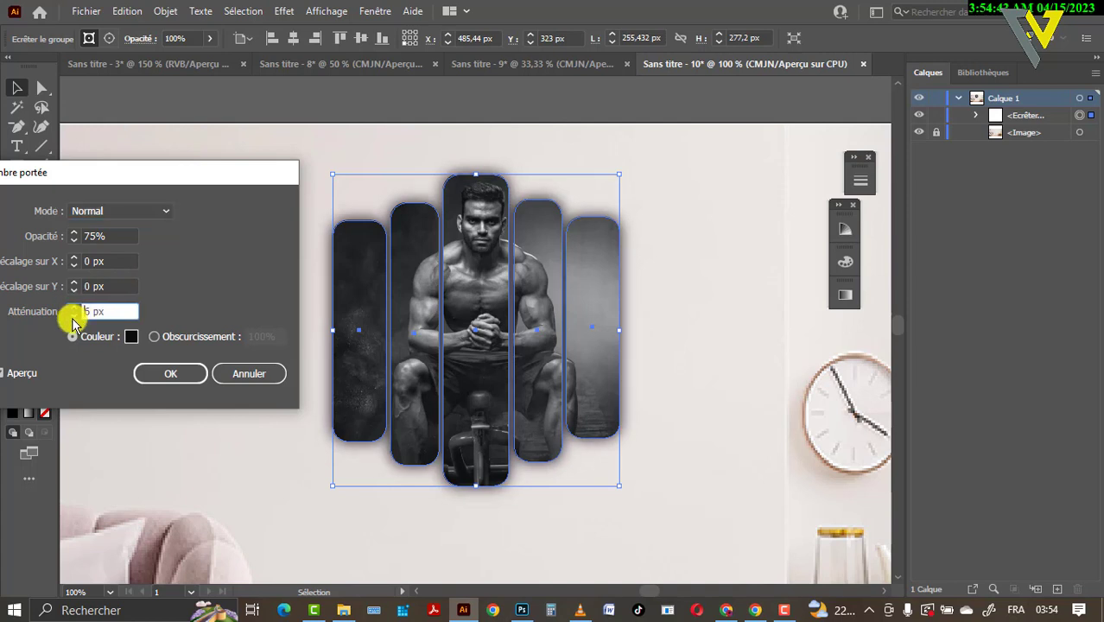
{"action": "left_click", "coordinate": [74, 315]}
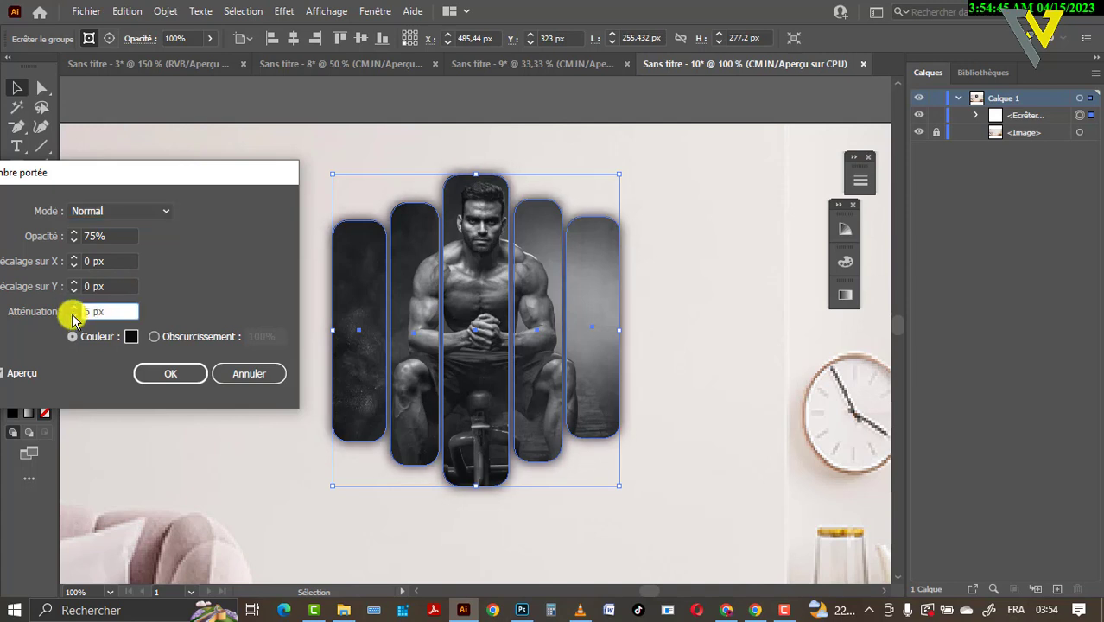
{"action": "left_click", "coordinate": [73, 316]}
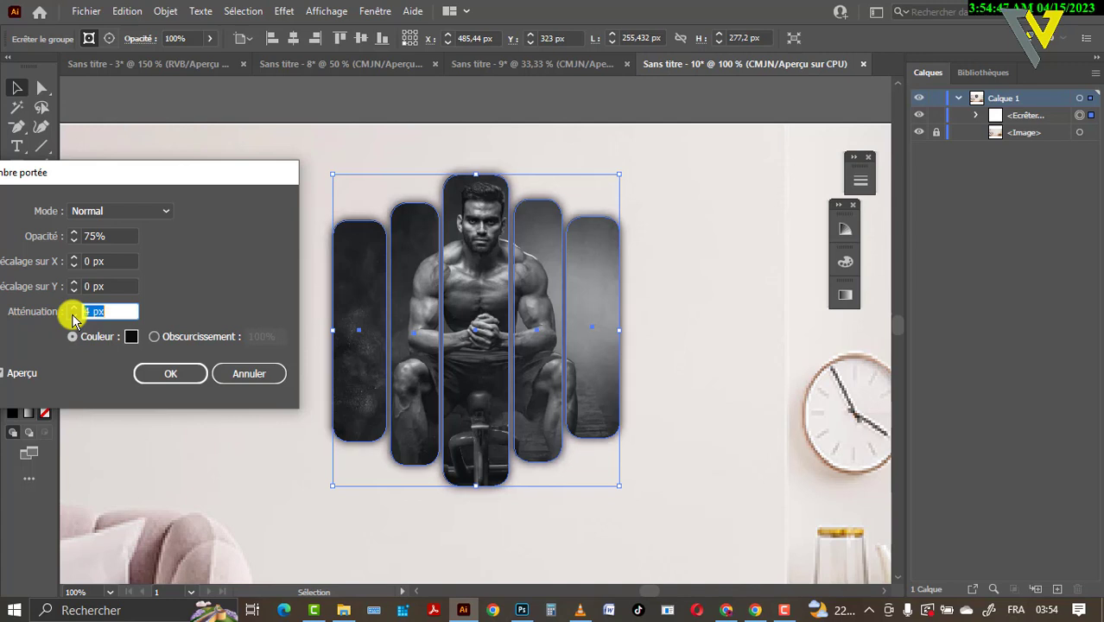
{"action": "left_click", "coordinate": [74, 315]}
{"action": "left_click", "coordinate": [73, 315]}
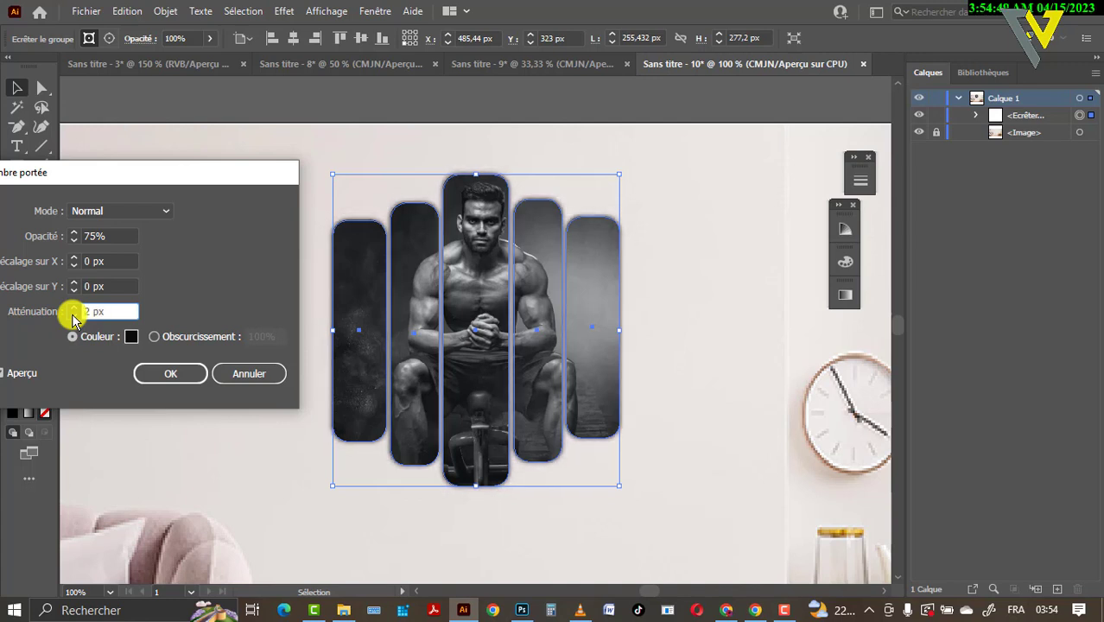
{"action": "left_click", "coordinate": [74, 315]}
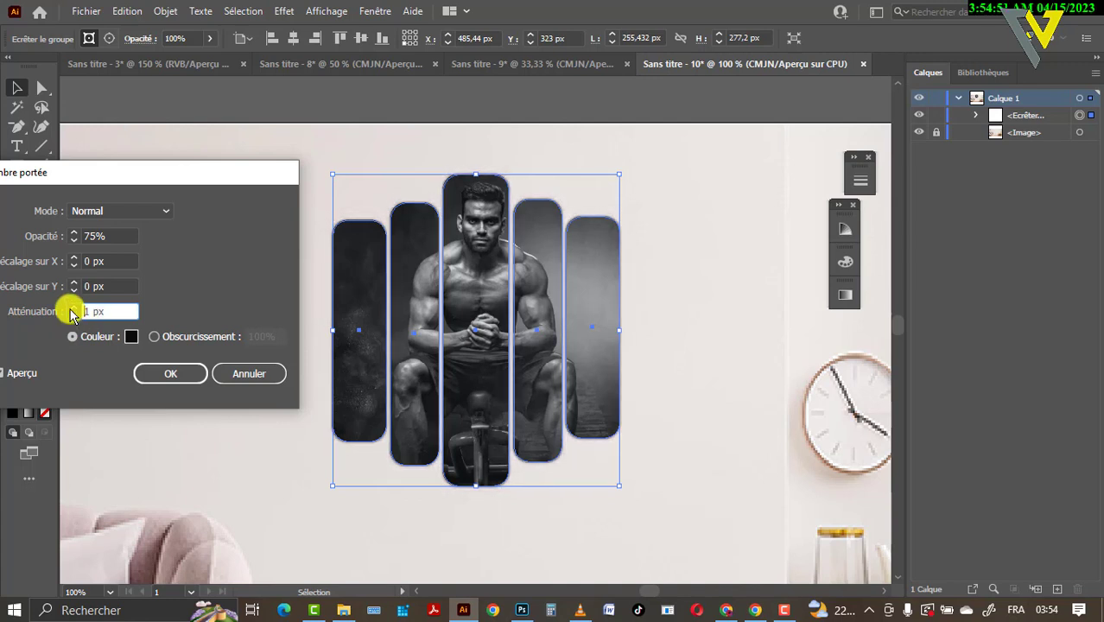
{"action": "left_click", "coordinate": [73, 307]}
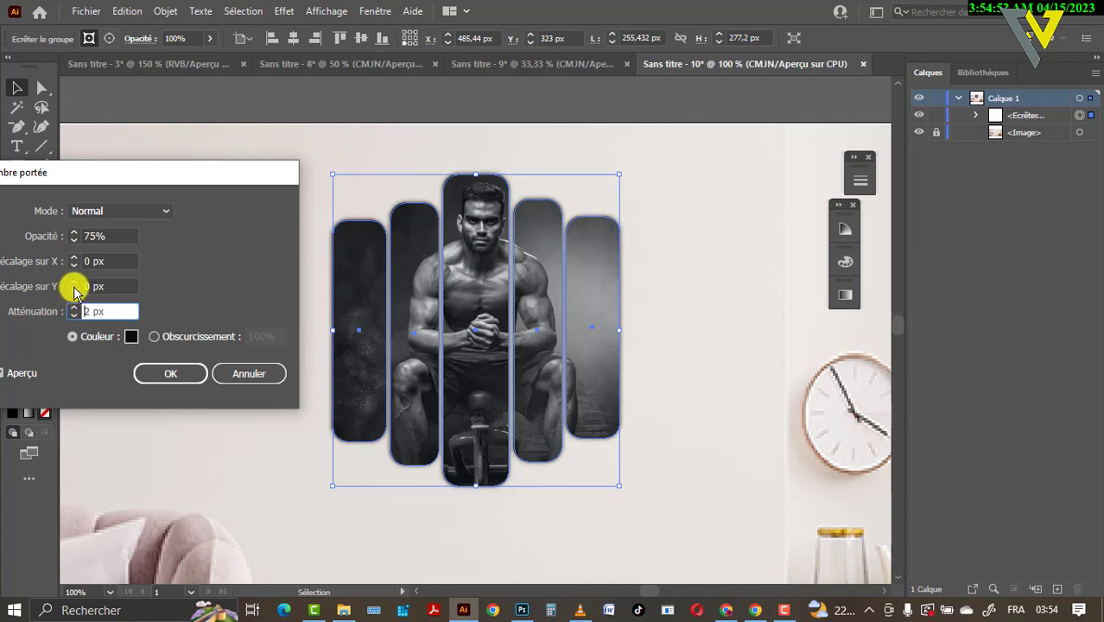
Offset the drop shadow by 4 px on Y and -3 px on X, and apply it to the group.
{"action": "left_click", "coordinate": [74, 291]}
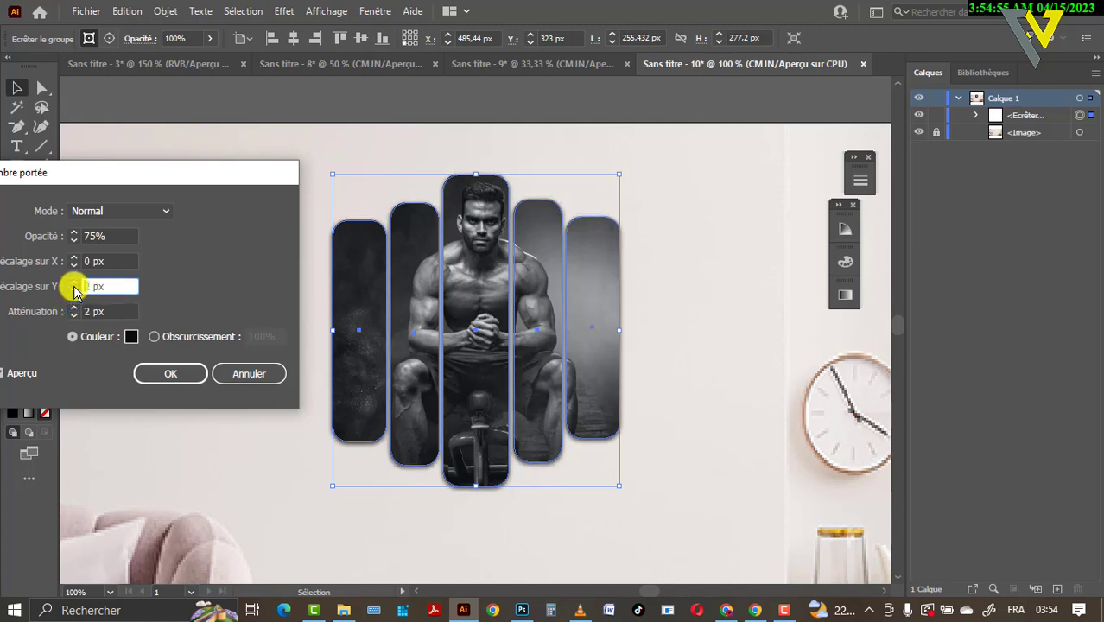
{"action": "left_click", "coordinate": [74, 291]}
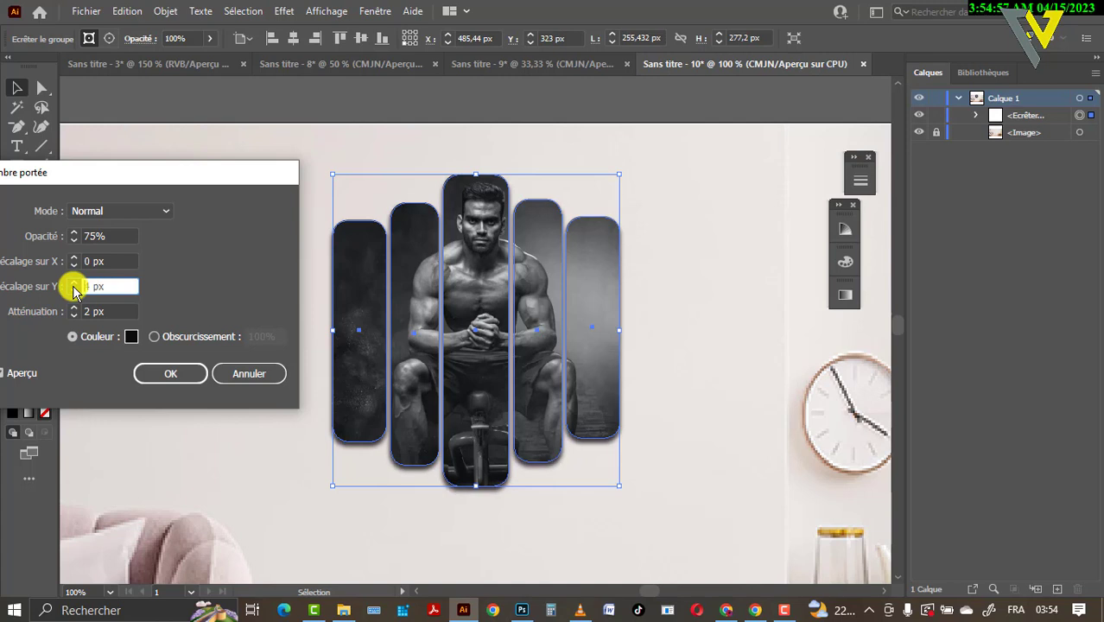
{"action": "left_click", "coordinate": [82, 283]}
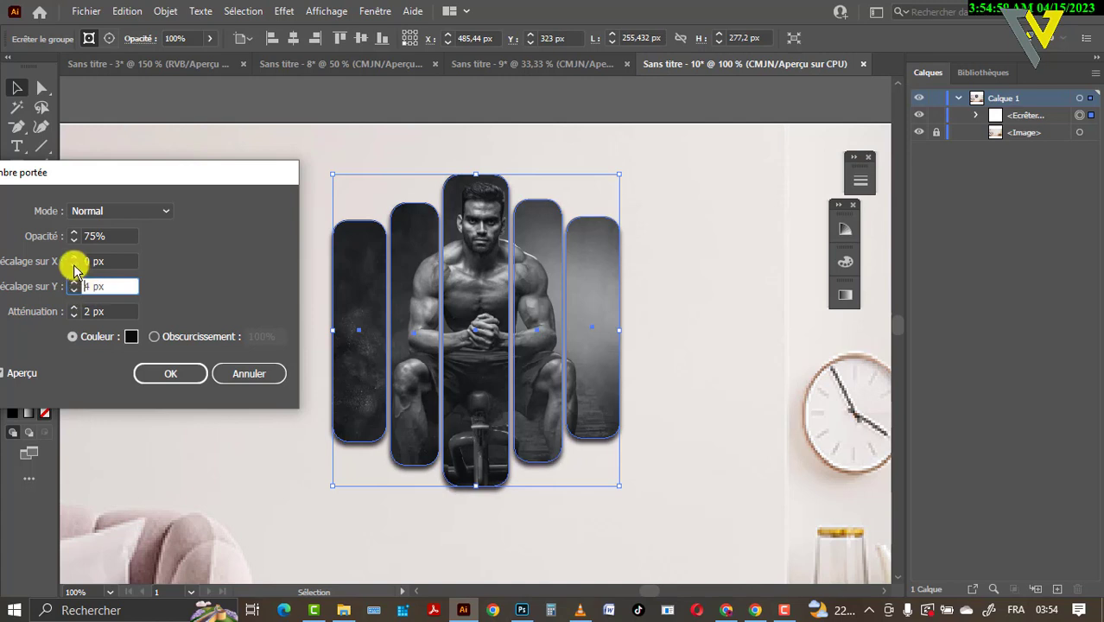
{"action": "left_click", "coordinate": [75, 267]}
{"action": "left_click", "coordinate": [74, 266]}
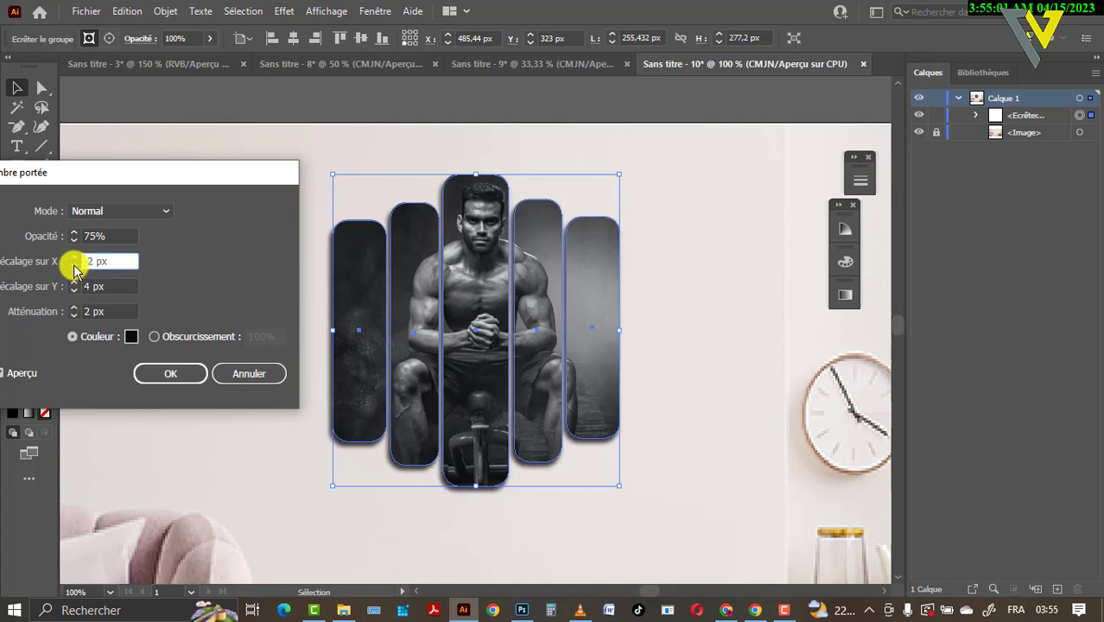
{"action": "left_click", "coordinate": [161, 375]}
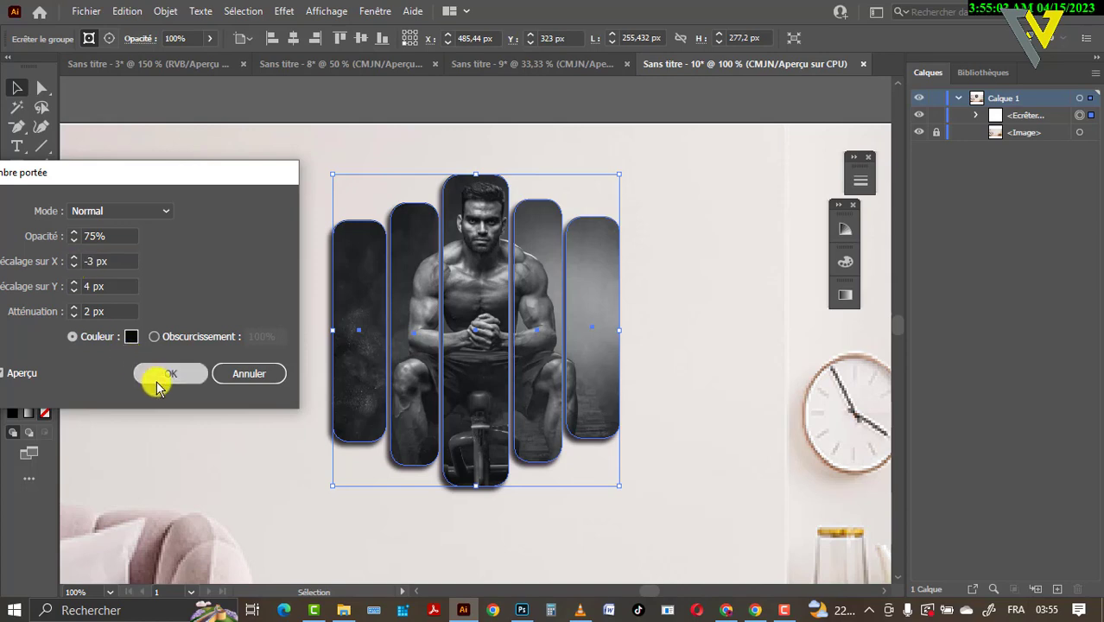
{"action": "left_click", "coordinate": [244, 389]}
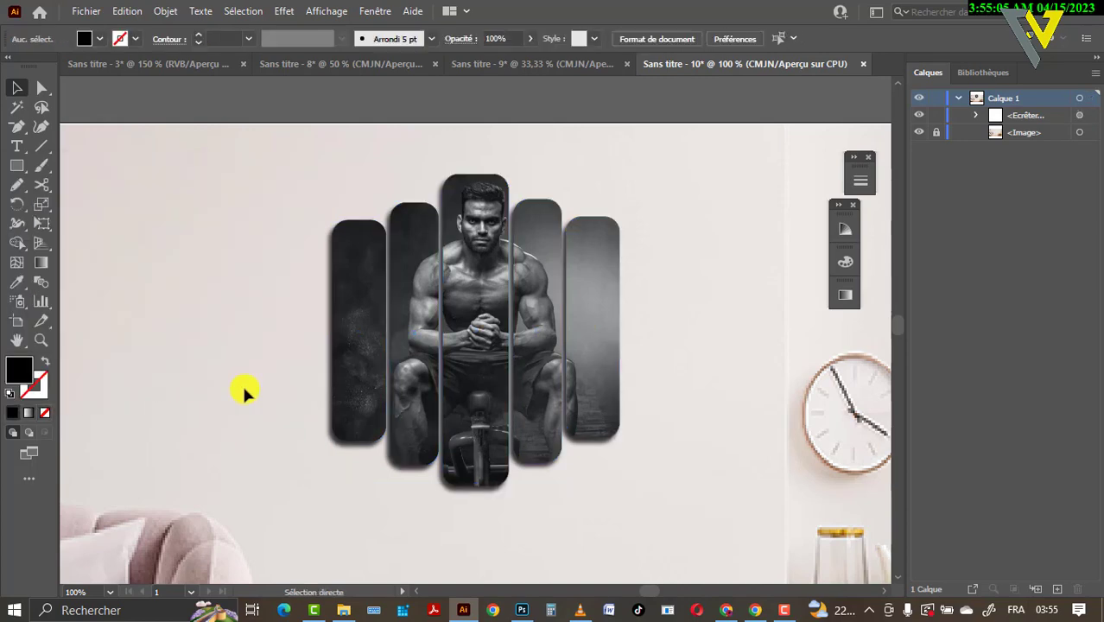
Inspect the drop shadow and rounded bars both up close and within the whole living-room scene.
{"action": "key", "text": "ctrl+minus"}
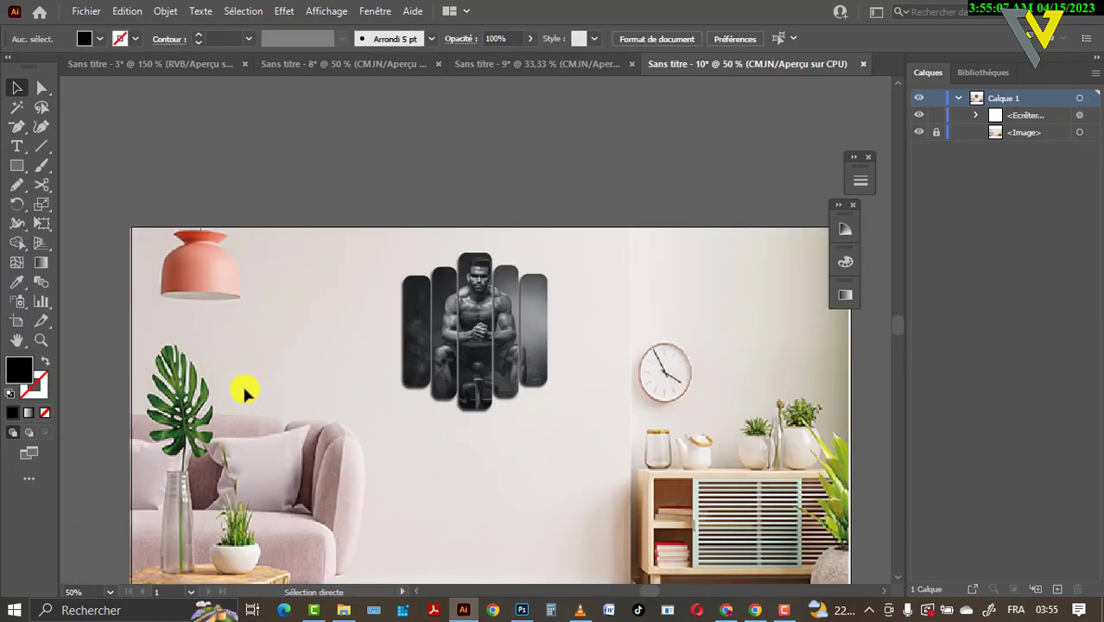
{"action": "key", "text": "ctrl+minus"}
{"action": "key", "text": "ctrl+minus"}
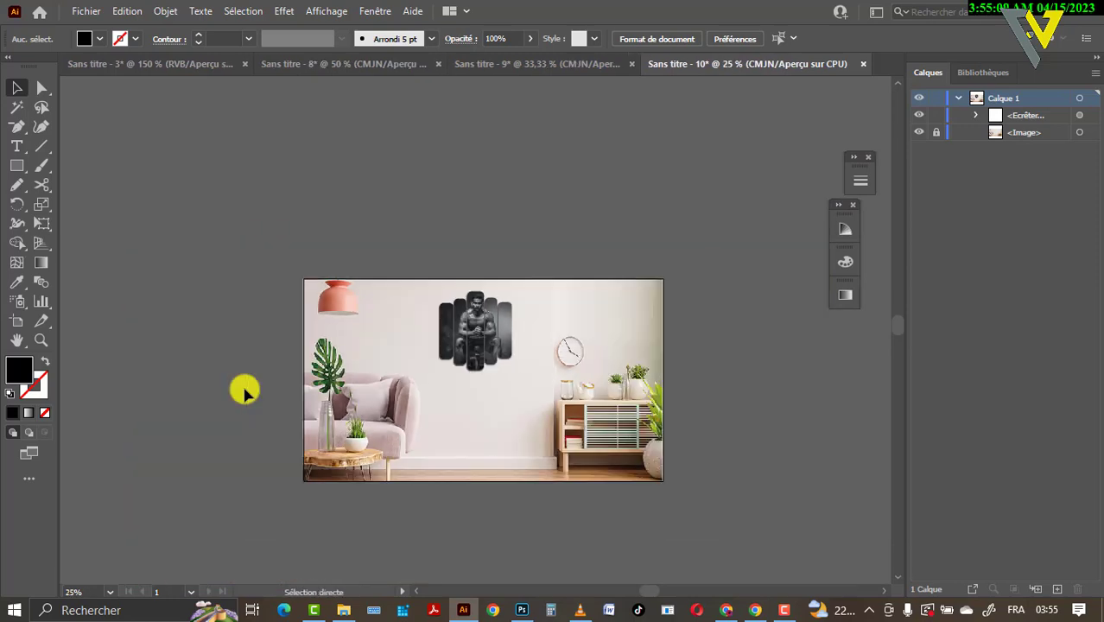
{"action": "key", "text": "ctrl+plus"}
{"action": "key", "text": "ctrl+plus"}
{"action": "key", "text": "ctrl+plus"}
{"action": "key", "text": "ctrl+plus"}
{"action": "key", "text": "ctrl+plus"}
{"action": "key", "text": "ctrl+plus"}
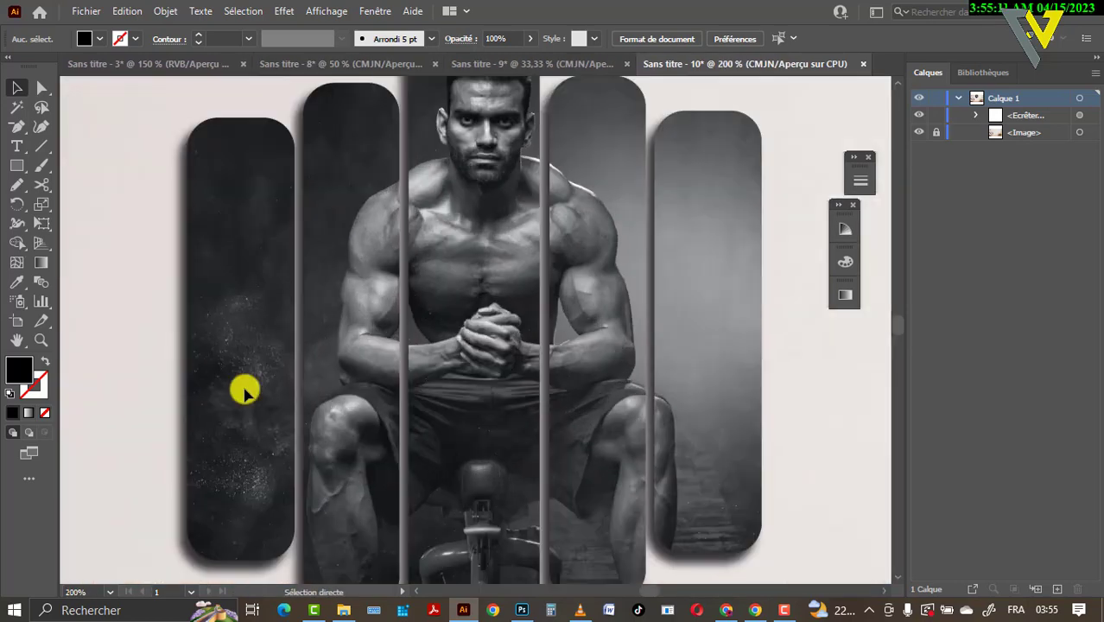
{"action": "key", "text": "ctrl+minus"}
{"action": "key", "text": "ctrl+minus"}
{"action": "key", "text": "ctrl+minus"}
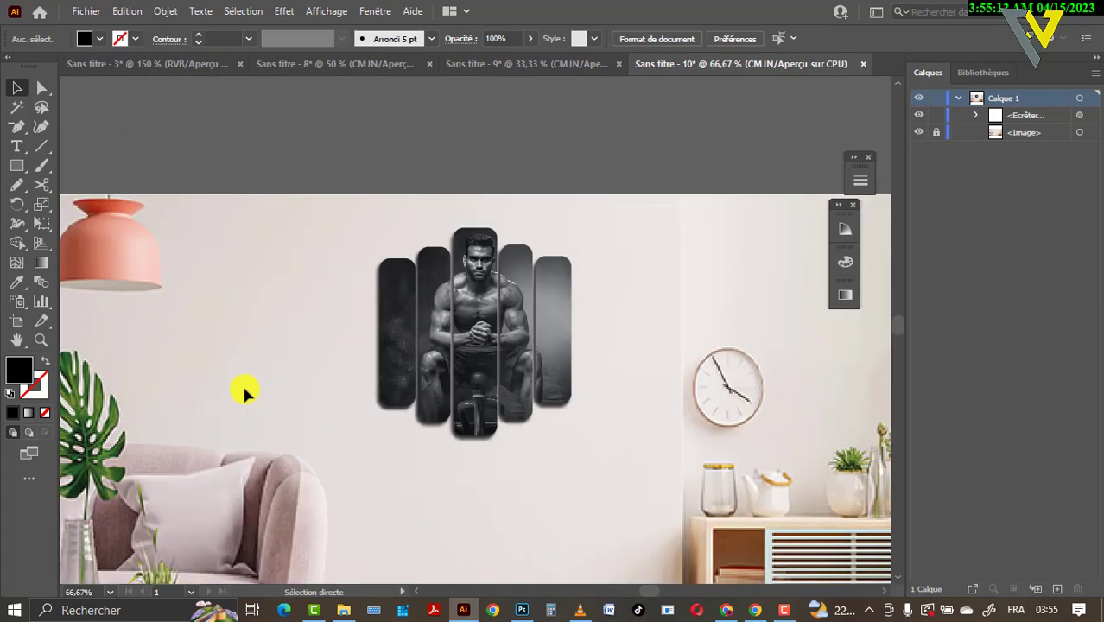
{"action": "key", "text": "ctrl+minus"}
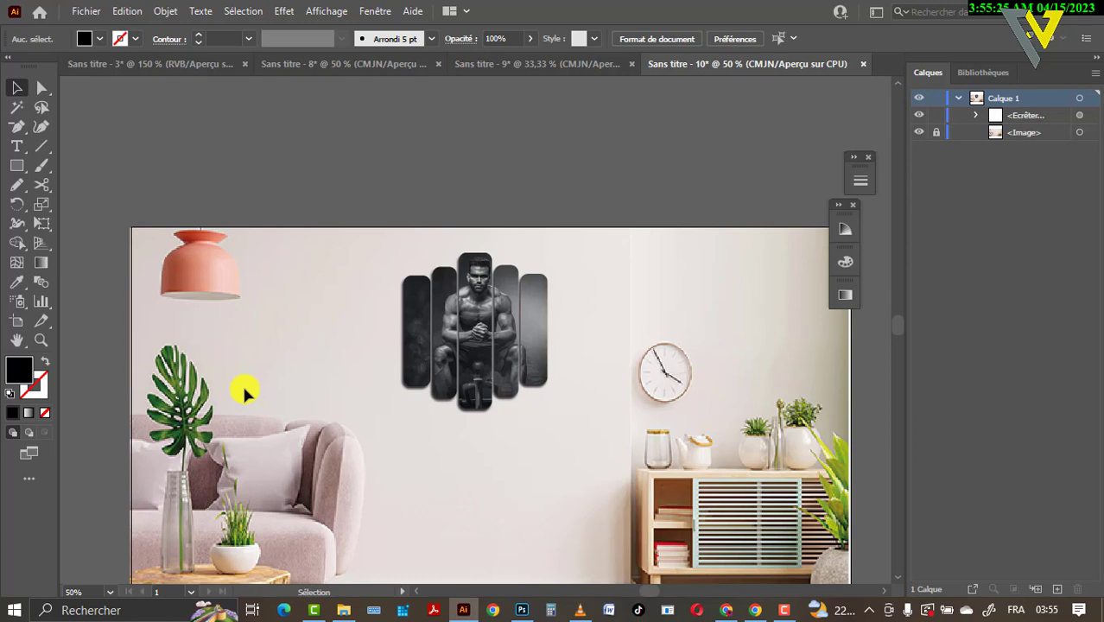
Enlarge the five-bar photo on the wall to about 289 × 314 px and deselect it.
{"action": "left_click", "coordinate": [486, 335]}
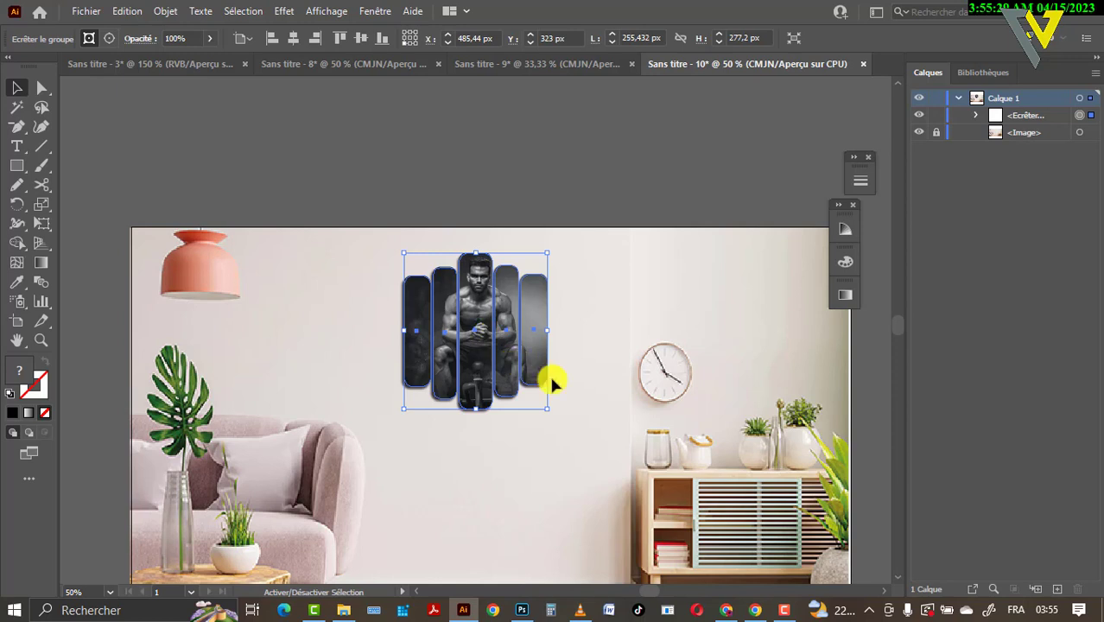
{"action": "left_click_drag", "start_coordinate": [547, 410], "coordinate": [566, 429]}
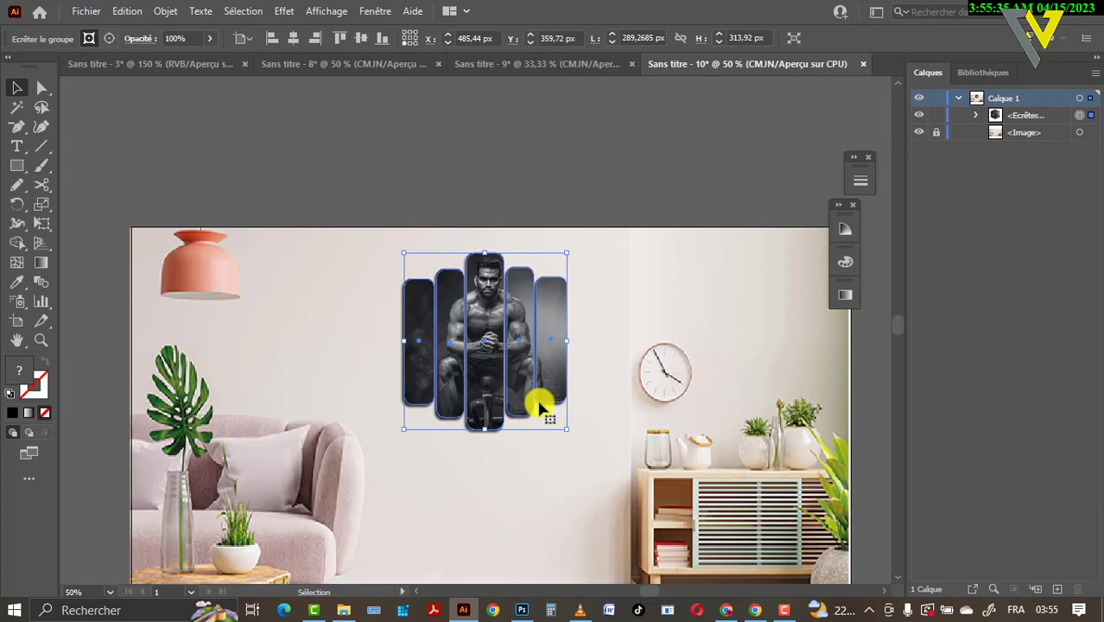
{"action": "key", "text": "ctrl+minus"}
{"action": "key", "text": "ctrl+minus"}
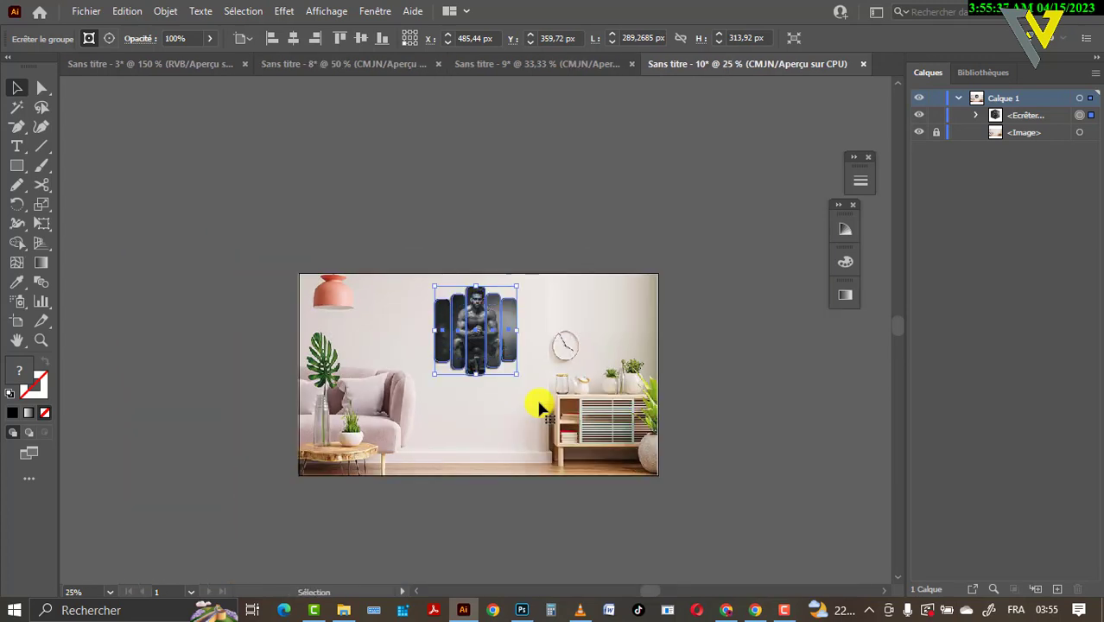
{"action": "left_click", "coordinate": [592, 409]}
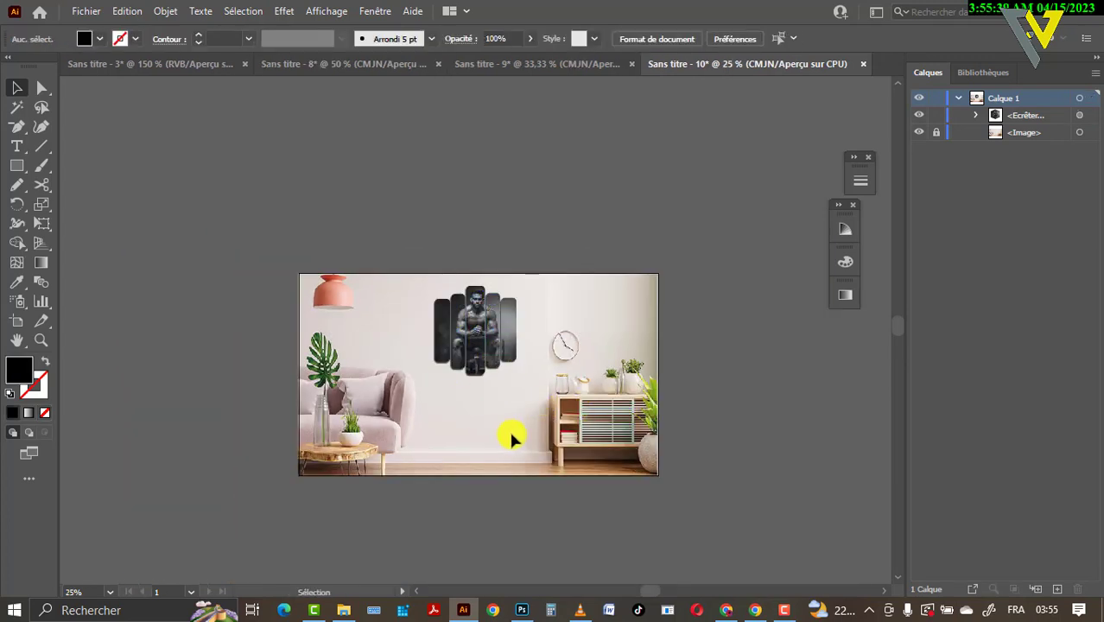